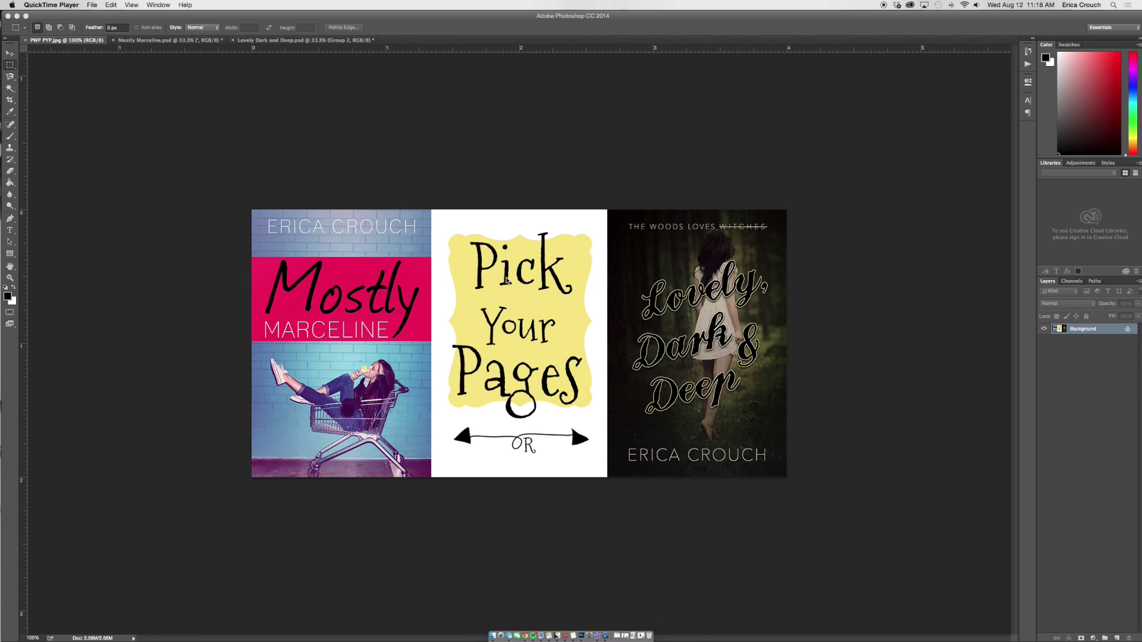
Switch to the Mostly Marceline.psd document and look through its layer stack
click(156, 43)
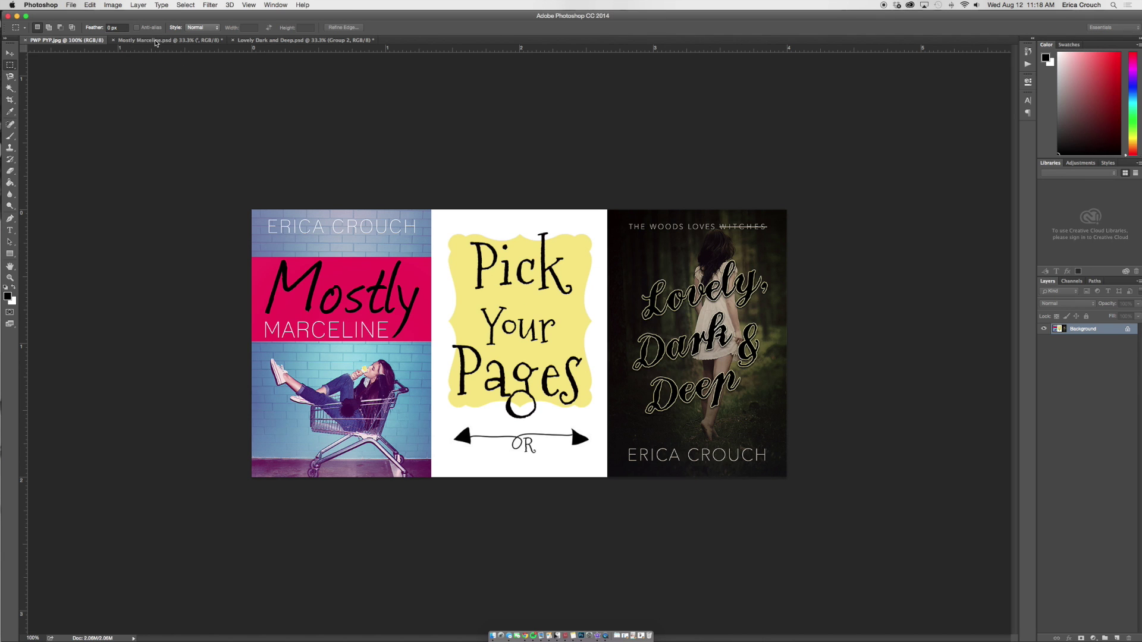
click(156, 41)
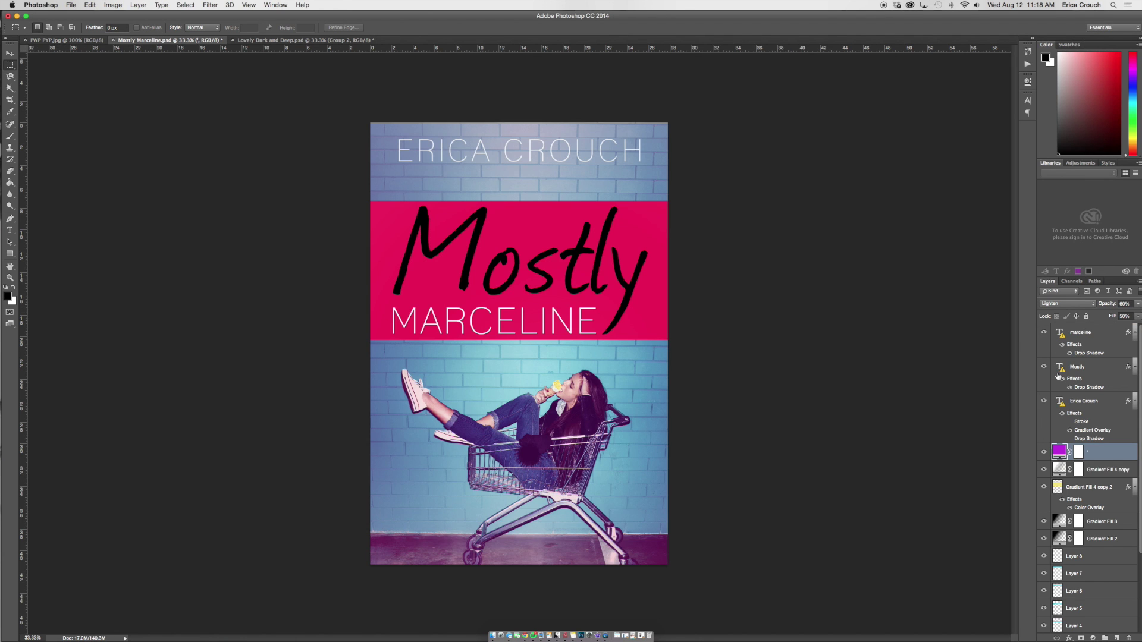
scroll(1081, 385, down, 5)
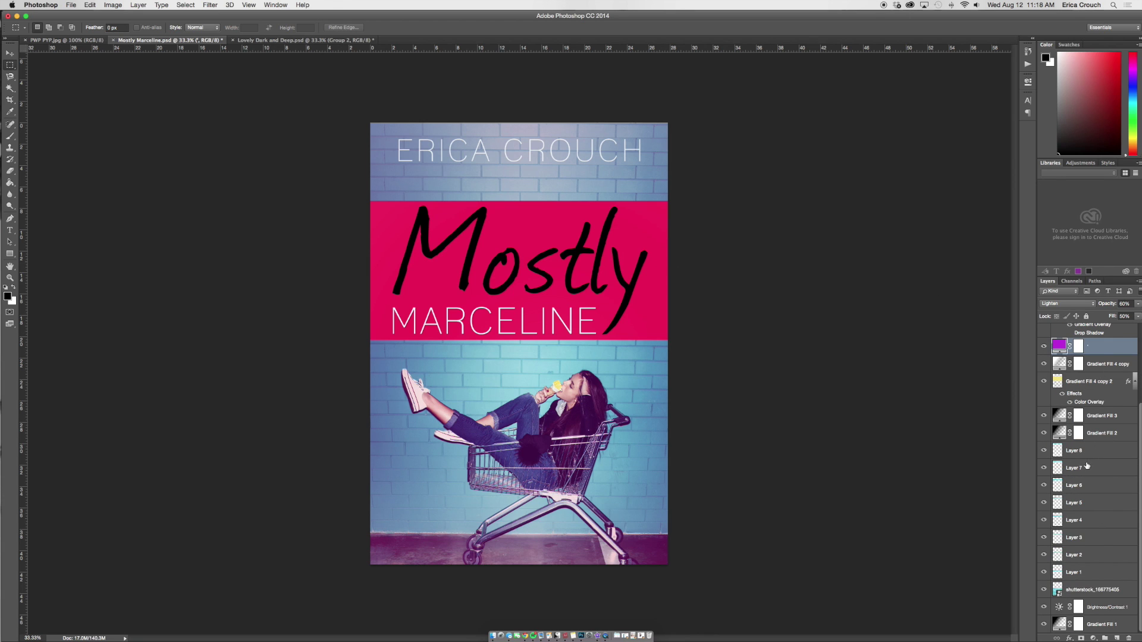
scroll(1078, 440, up, 5)
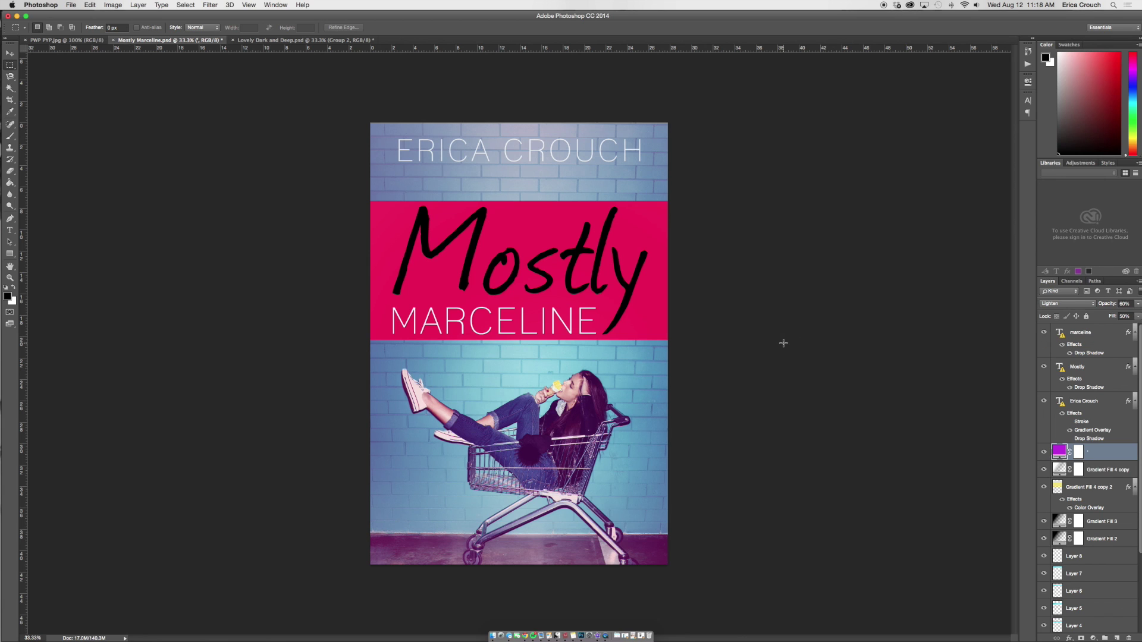
Hide every layer of the cover, from the marceline title down to Gradient Fill 1
click(1043, 332)
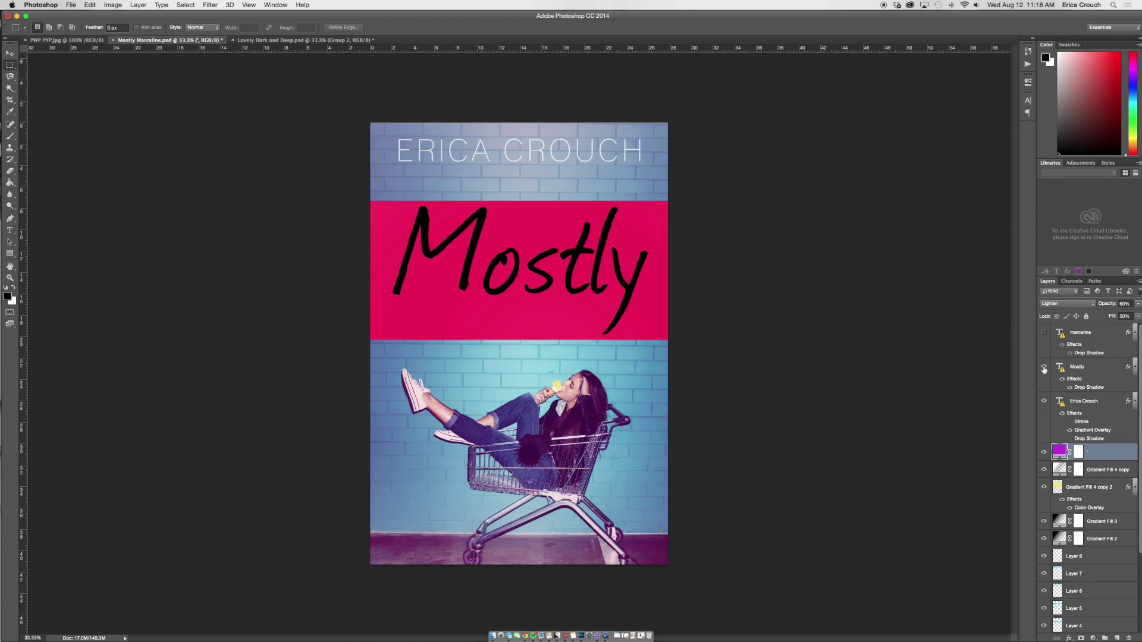
click(1043, 367)
click(1044, 401)
click(1044, 452)
click(1044, 470)
click(1044, 487)
click(1043, 522)
click(1044, 539)
click(1043, 556)
click(1043, 573)
drag(1044, 592, 1043, 626)
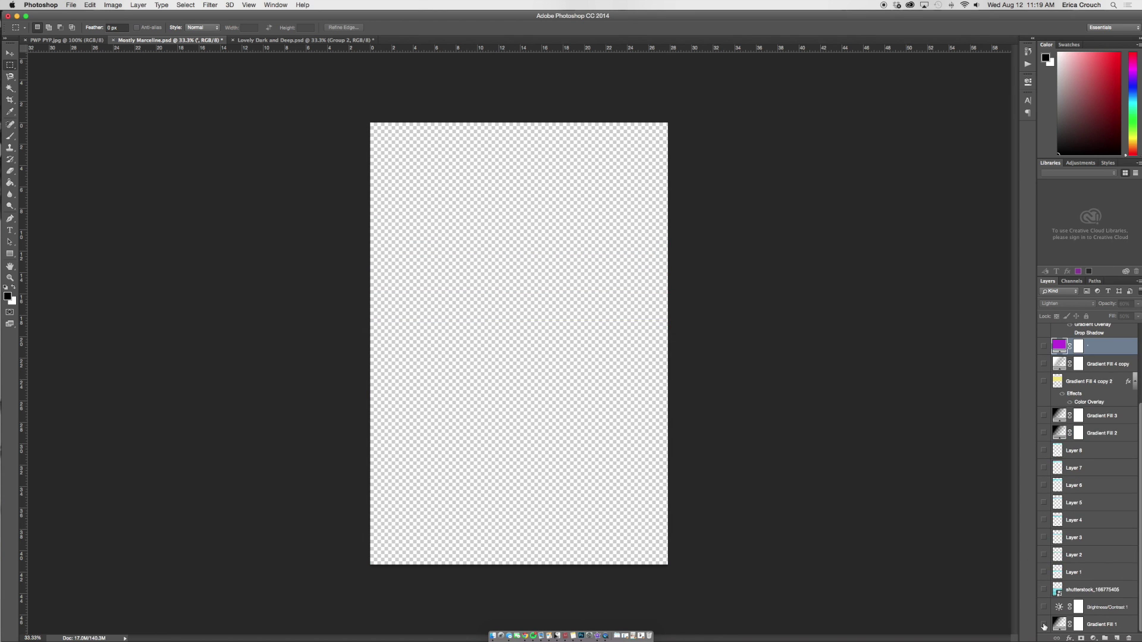
Show and select the shutterstock_166775405 photo layer, and bring up its Free Transform bounds
click(1043, 589)
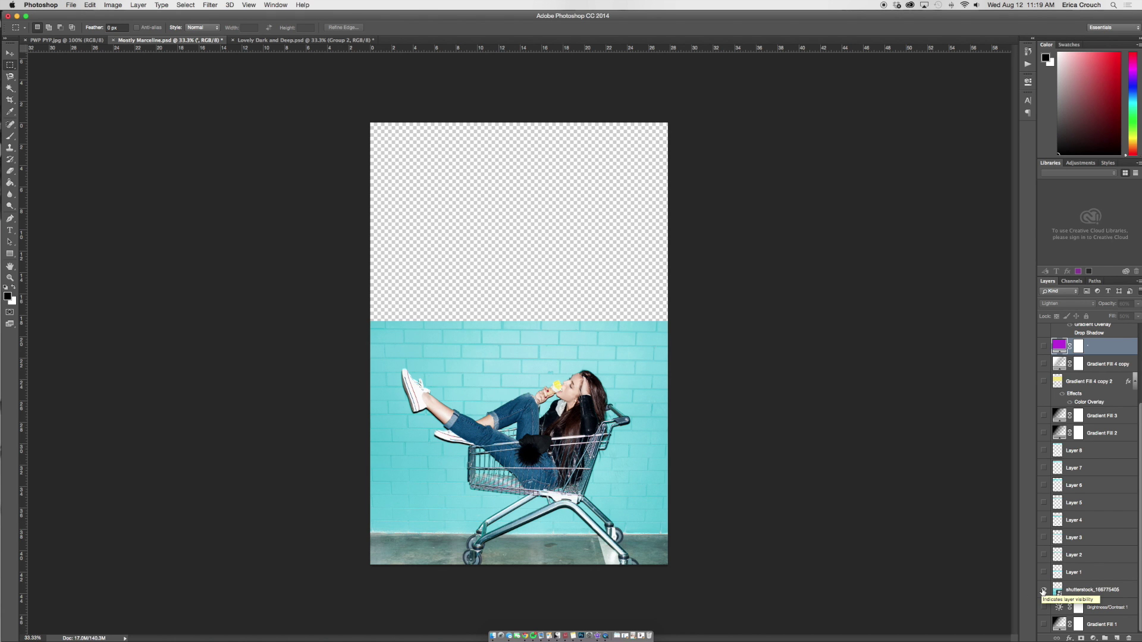
click(1080, 590)
key(super+c)
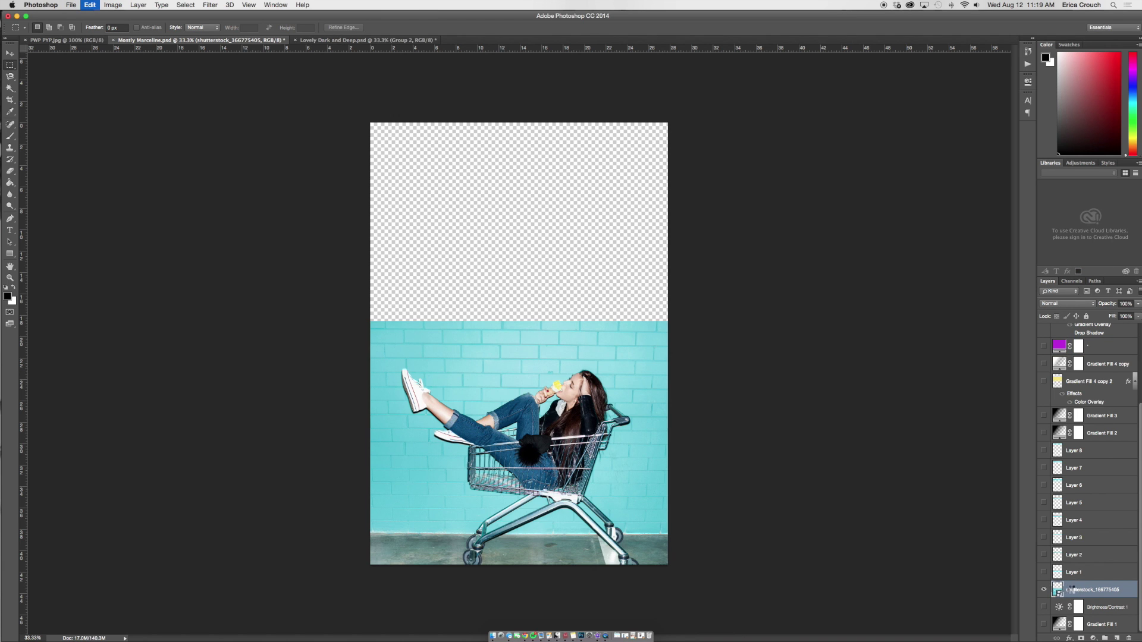
key(super+t)
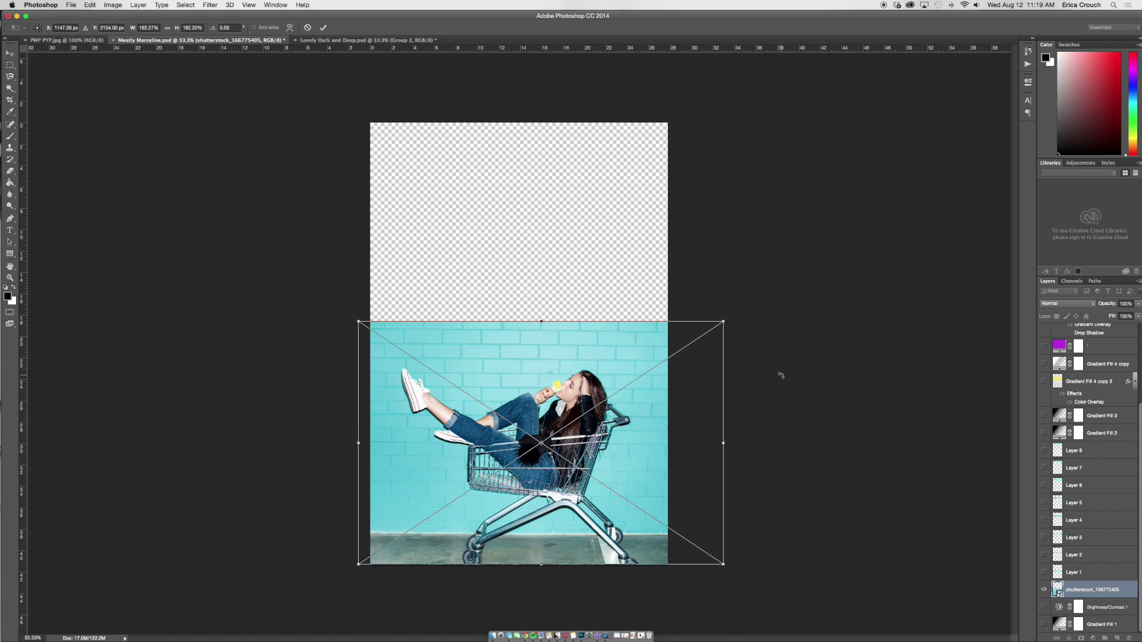
Marquee-select the upper strip of the brick wall across the photo's full width, and clear the selection
key(m)
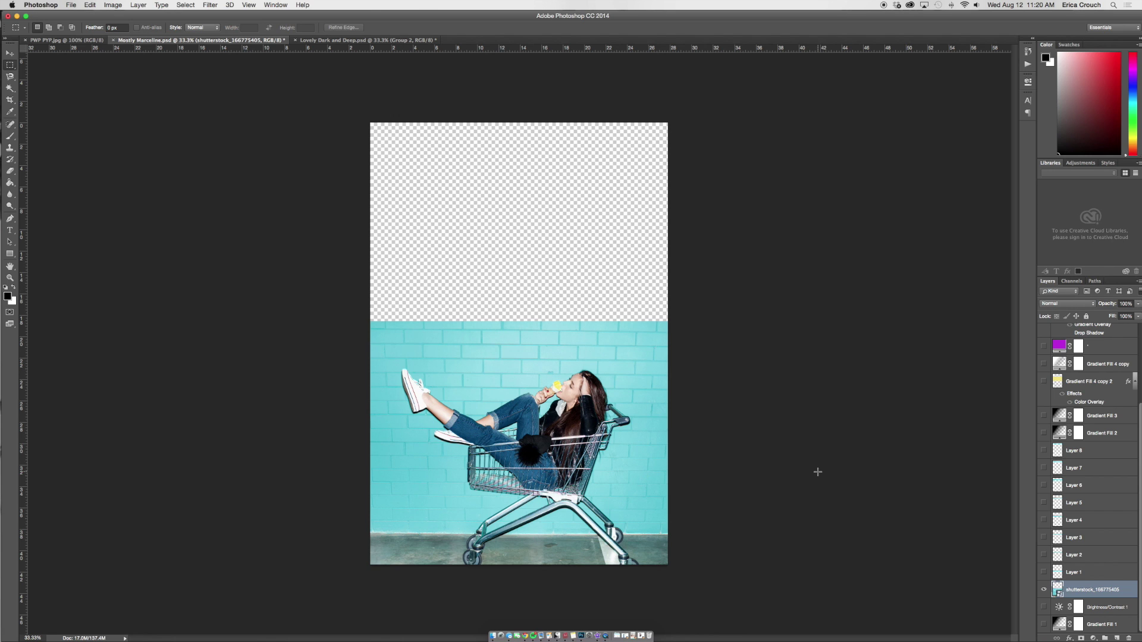
drag(369, 305, 676, 362)
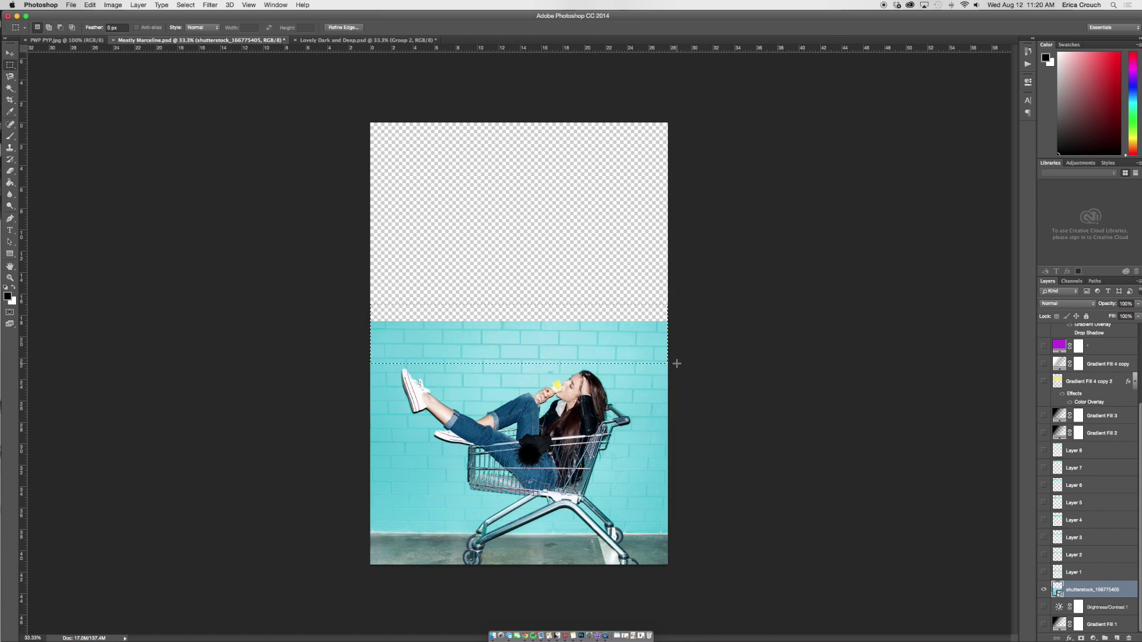
click(894, 494)
Show Layer 1 through Layer 8 one by one to extend the brick wall up to the cover's upper edge
click(1043, 572)
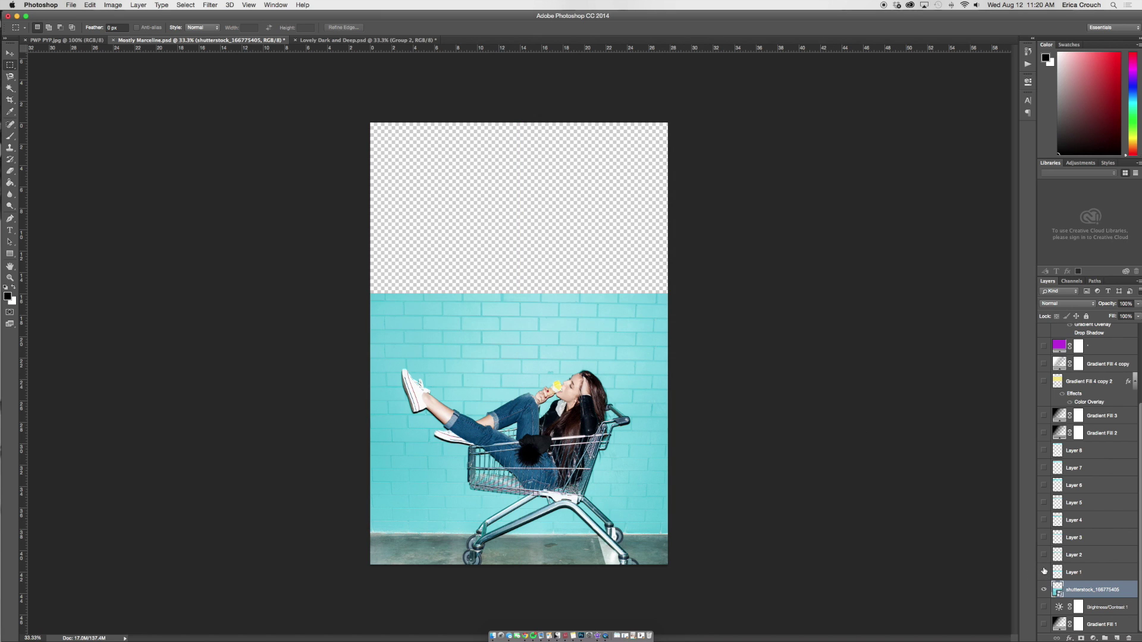
click(1044, 554)
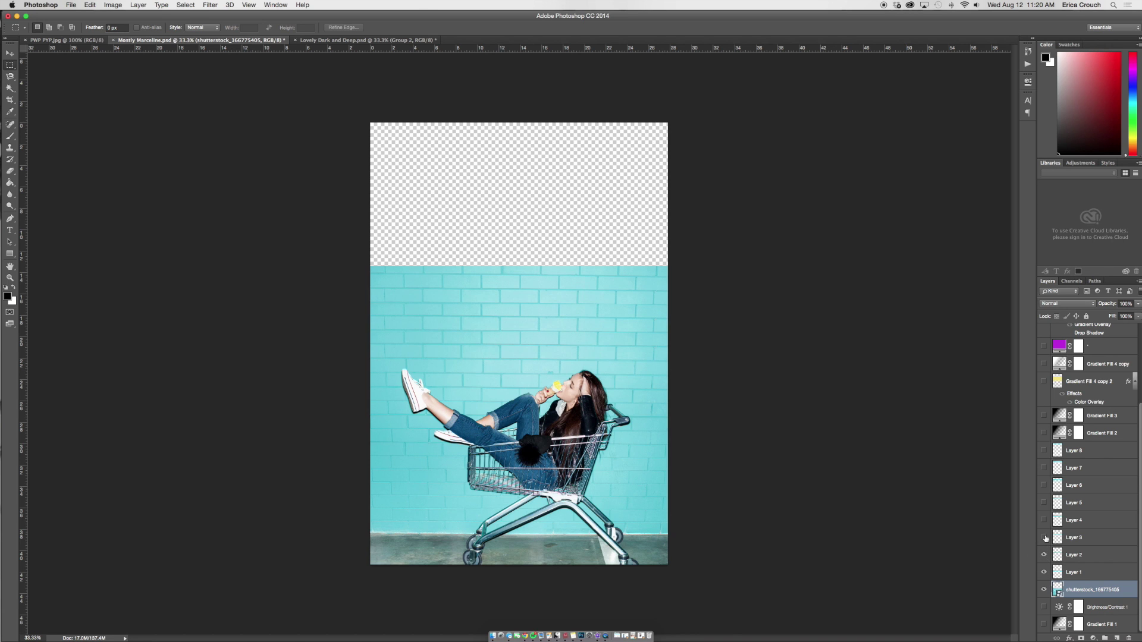
click(1044, 538)
click(1044, 520)
click(1043, 503)
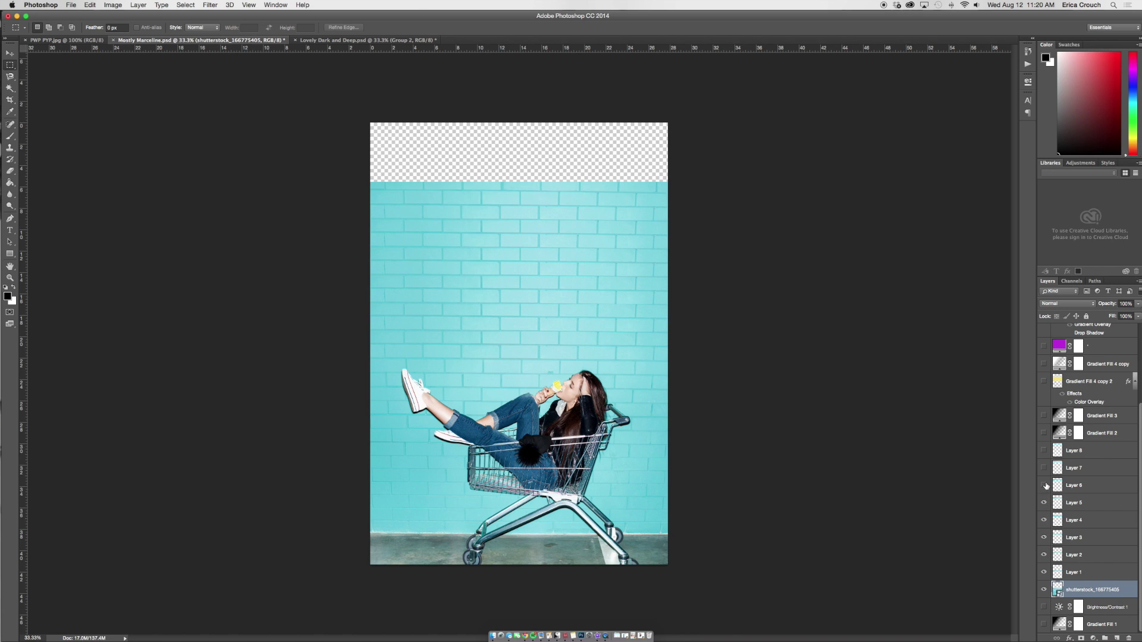
click(1043, 486)
click(1043, 468)
click(1044, 451)
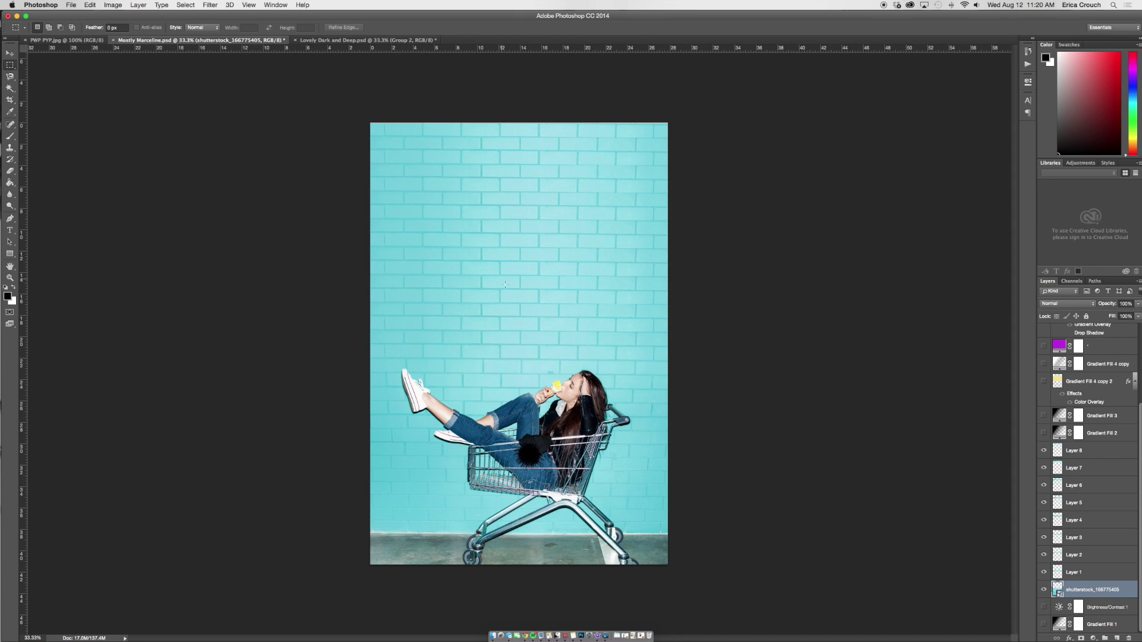
Inspect the extended brick wall up close, and show Gradient Fill 2 and Gradient Fill 3, comparing the cover with and without them
scroll(506, 287, up, 5)
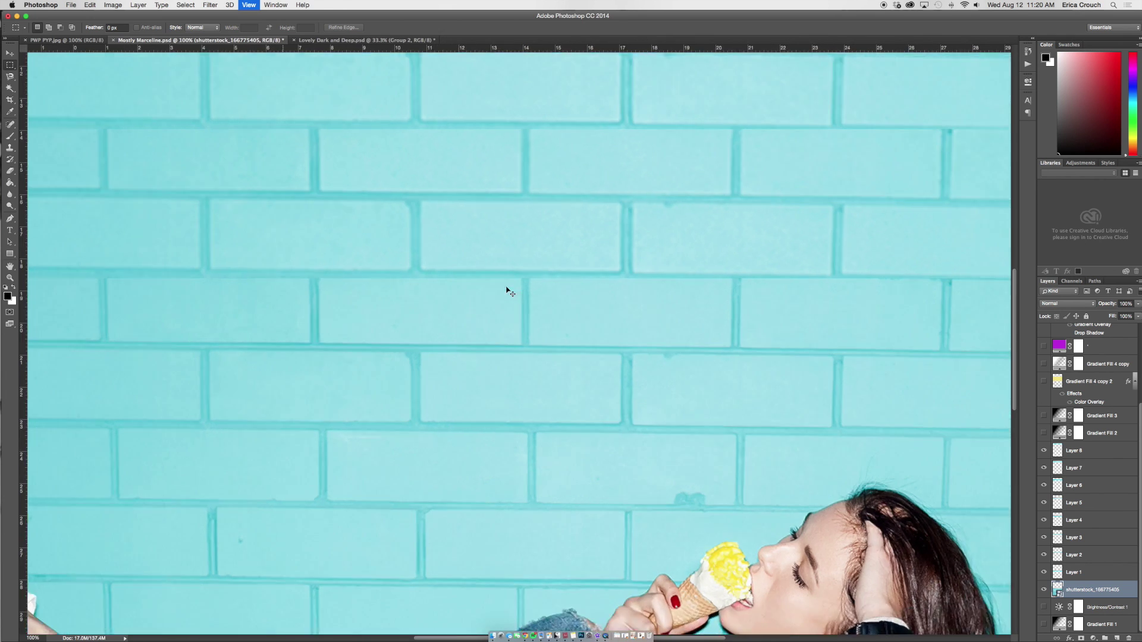
scroll(506, 287, down, 5)
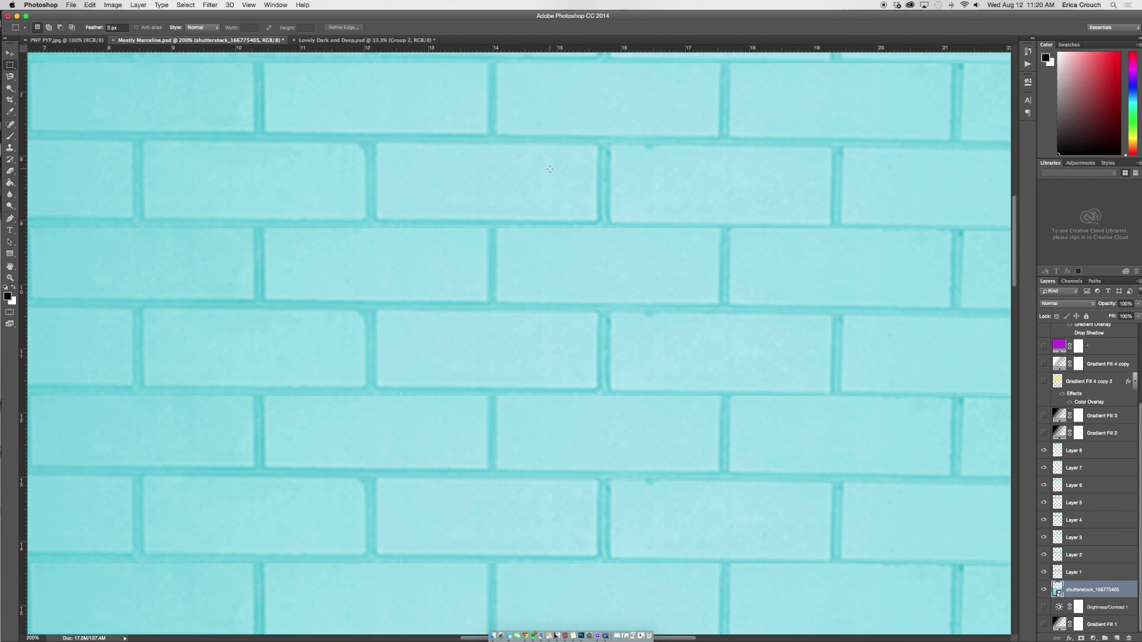
scroll(549, 169, up, 2)
key(super+0)
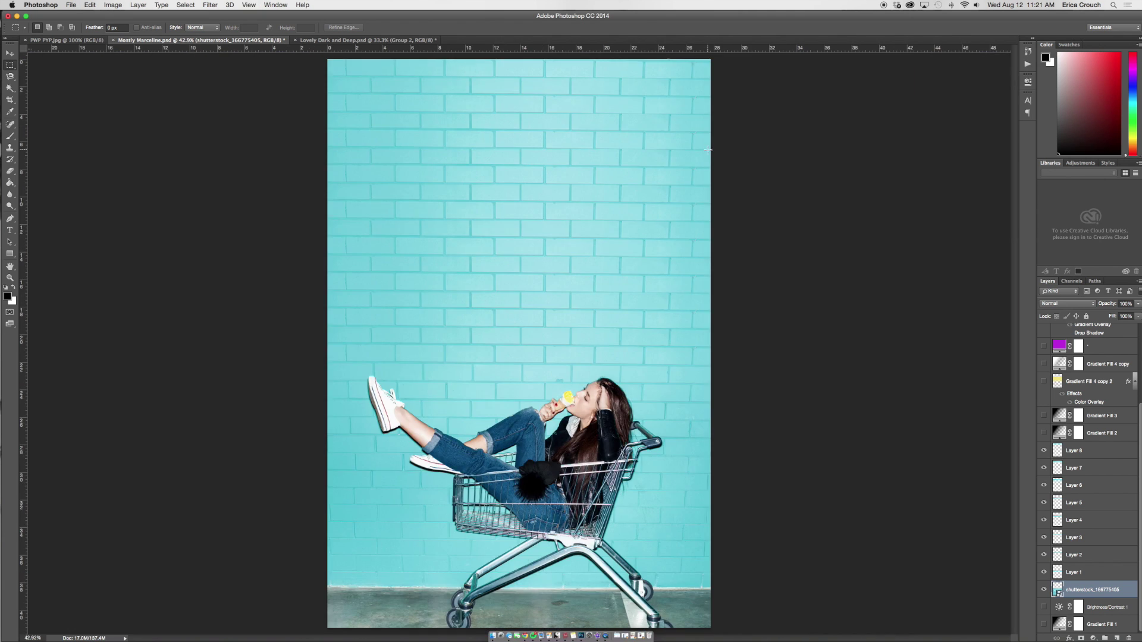
click(1045, 433)
click(1041, 415)
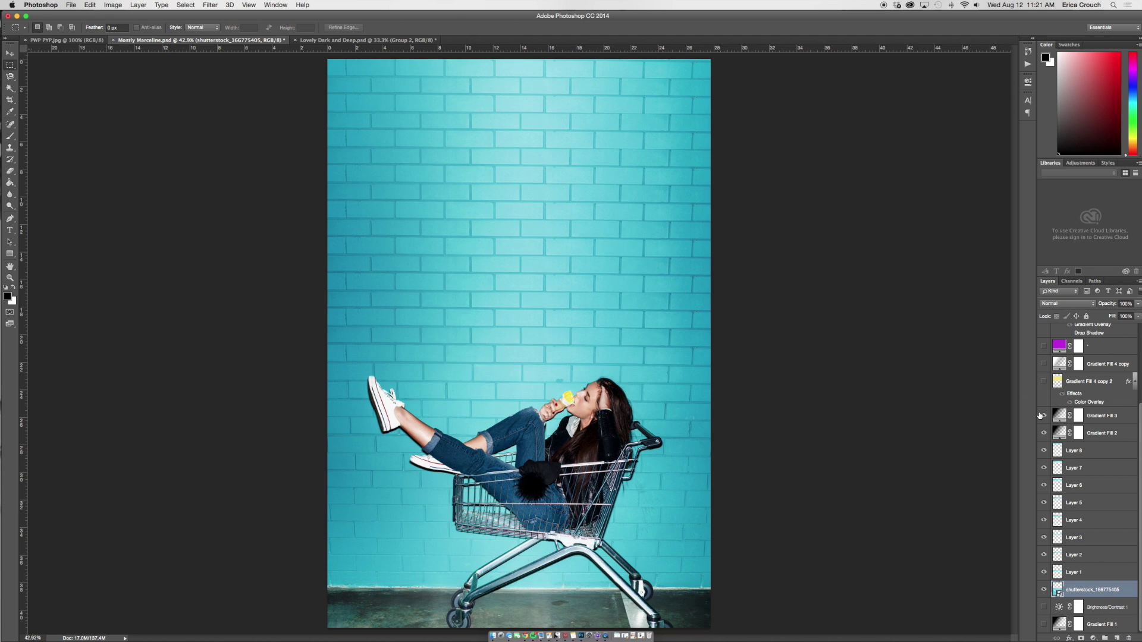
click(1042, 415)
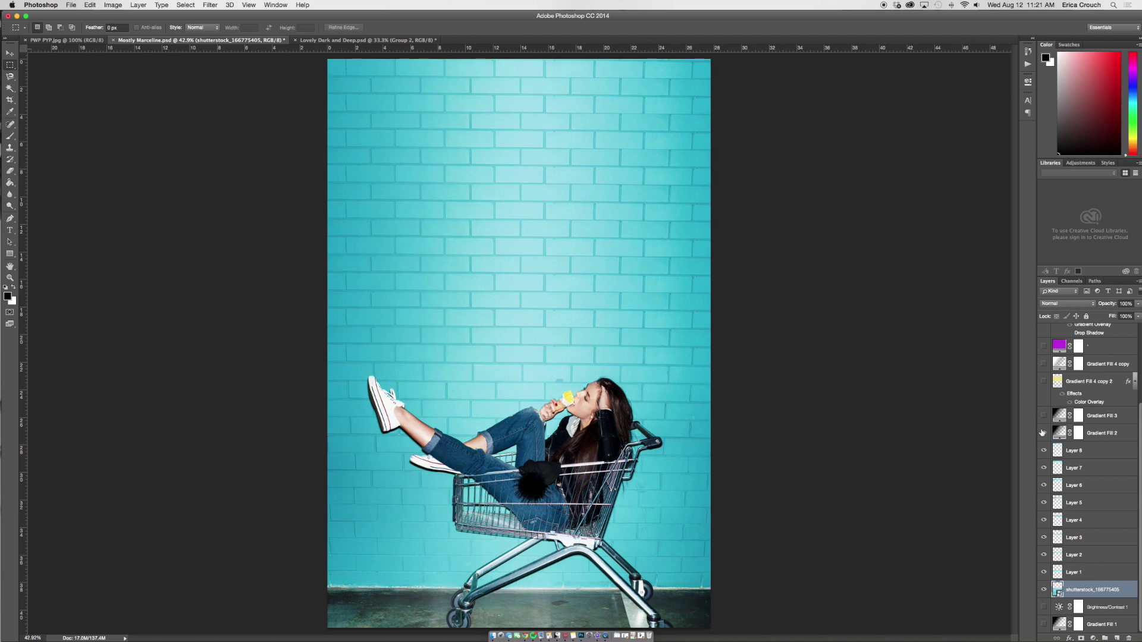
click(1045, 433)
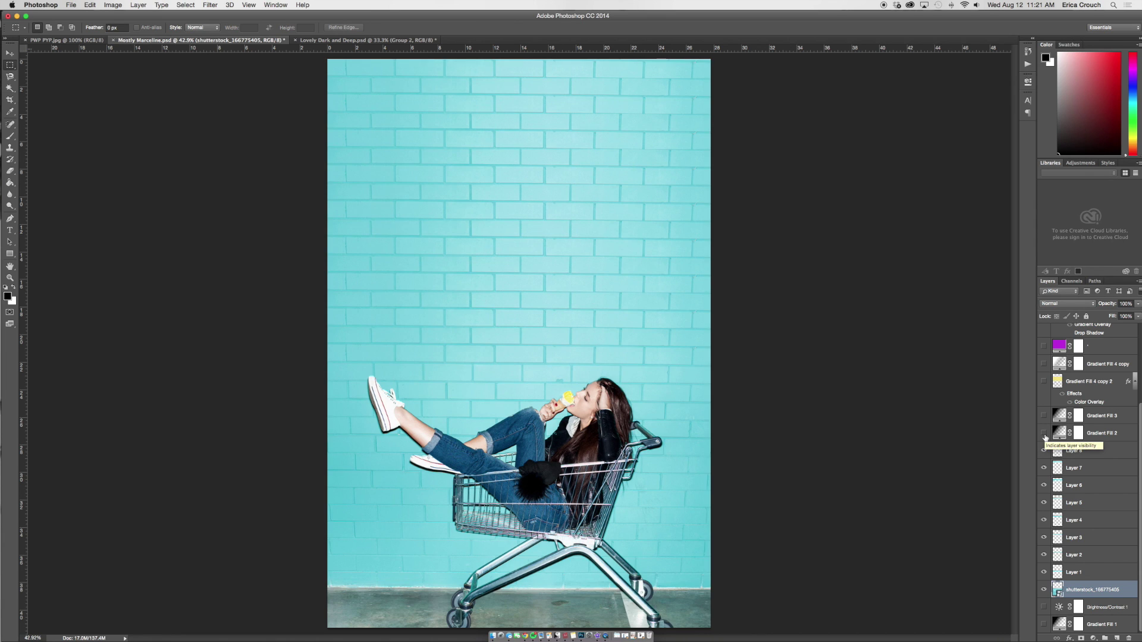
click(1045, 433)
click(1044, 415)
Add a gradient fill layer named Gradient Fill 4 above Gradient Fill 3 and shift its linear gradient downward on the canvas
click(139, 5)
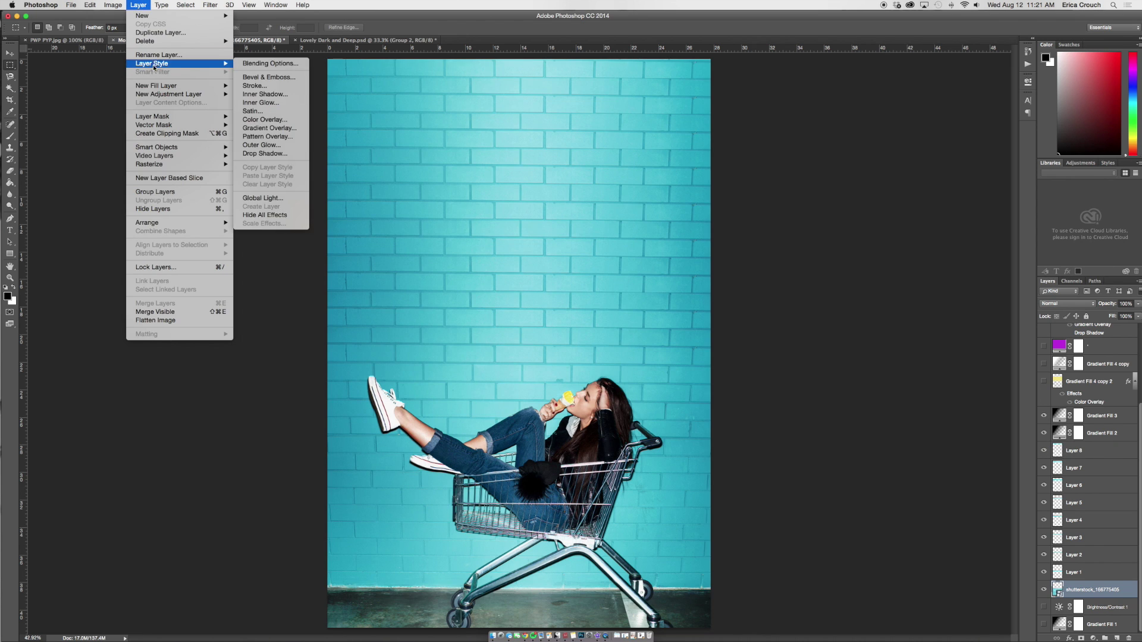
mouse_move(154, 90)
click(253, 94)
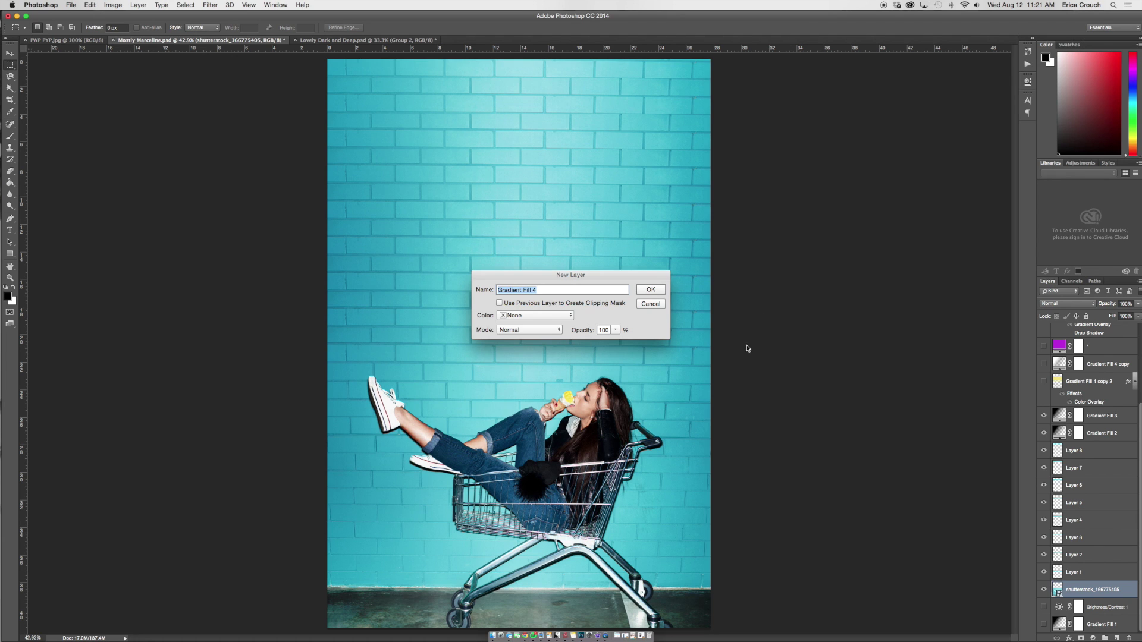
click(651, 303)
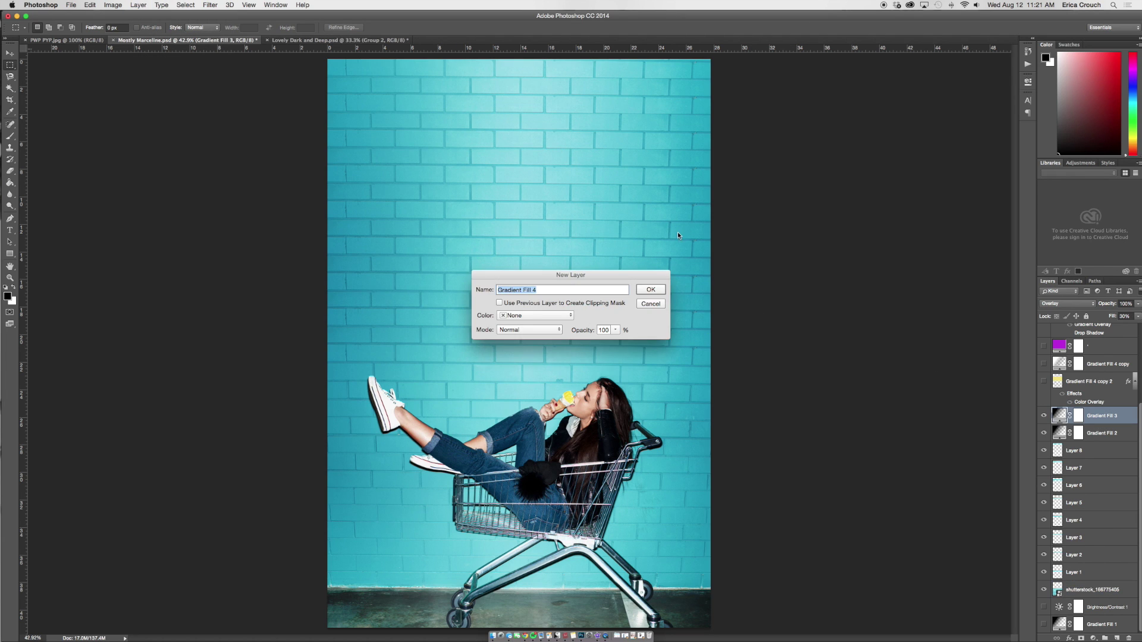
click(651, 289)
drag(554, 480, 536, 588)
Set the gradient fill's style to Radial, reverse it, and centre the clear area on the girl in the cart
click(767, 277)
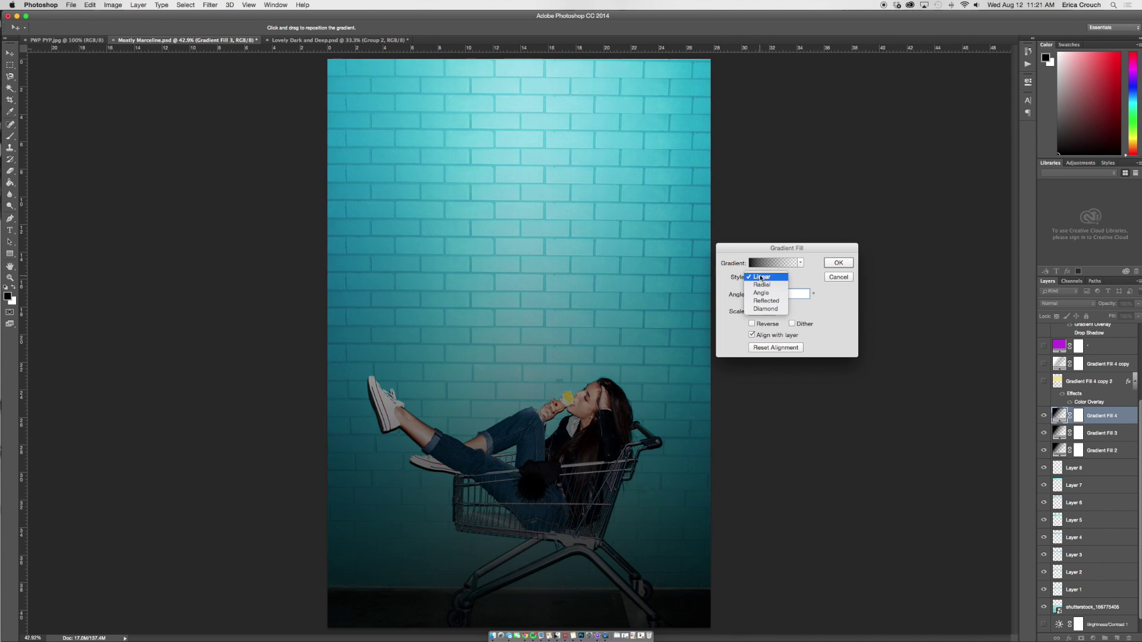
click(764, 286)
click(751, 324)
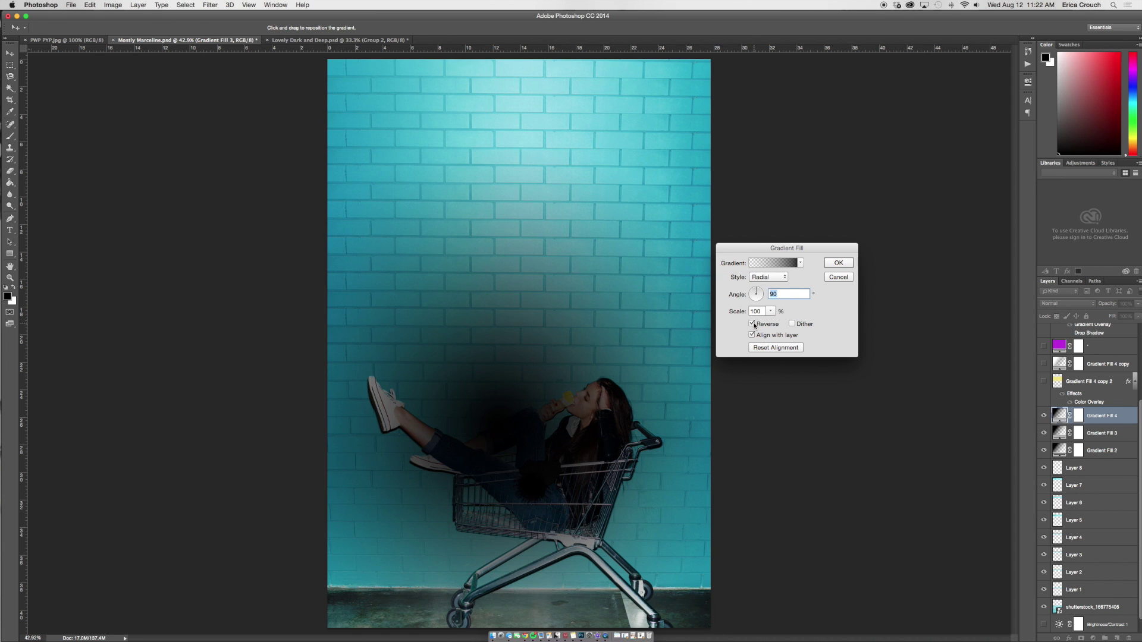
drag(500, 422, 554, 448)
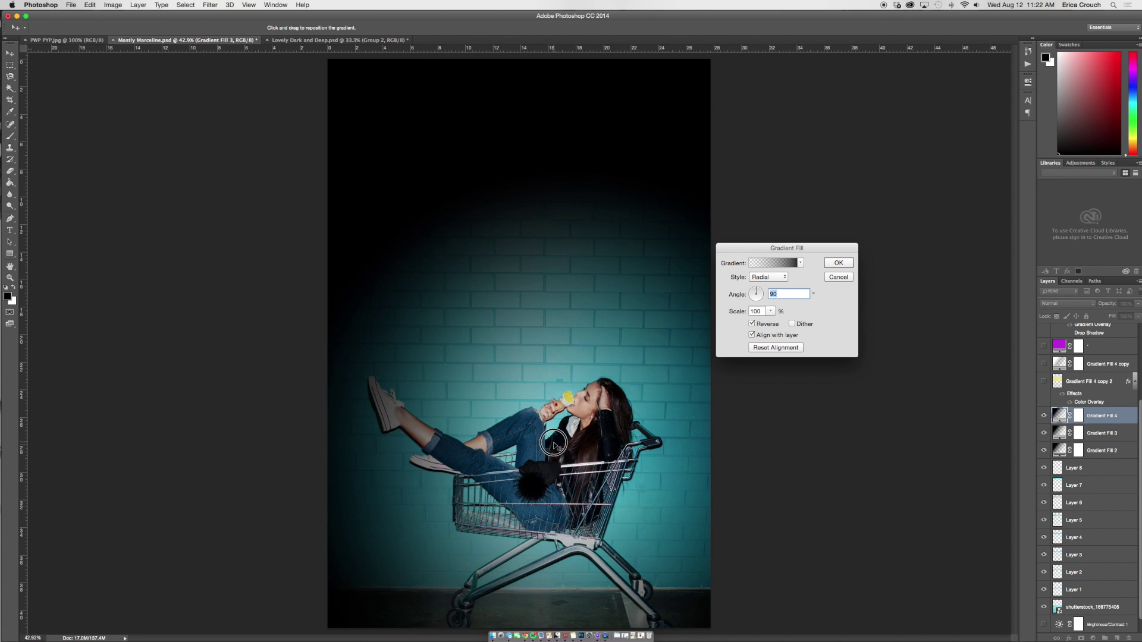
Turn off the gradient's reversal and try the Angle and Reflected styles, toggling the reversal on and off for Reflected
click(751, 323)
click(767, 277)
click(758, 287)
click(759, 277)
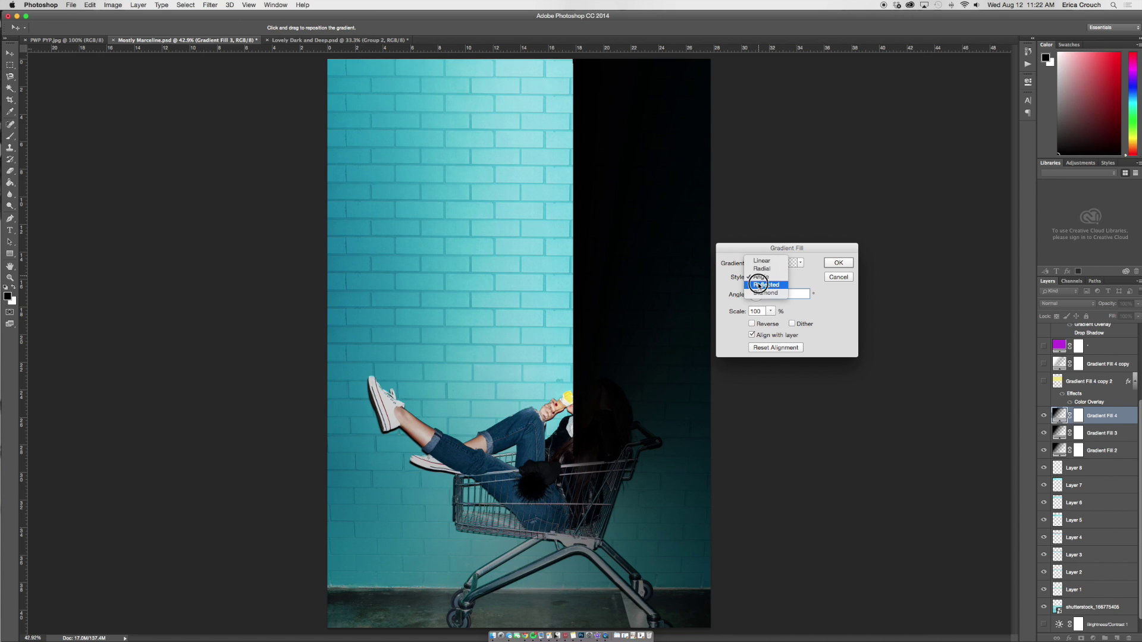
click(759, 285)
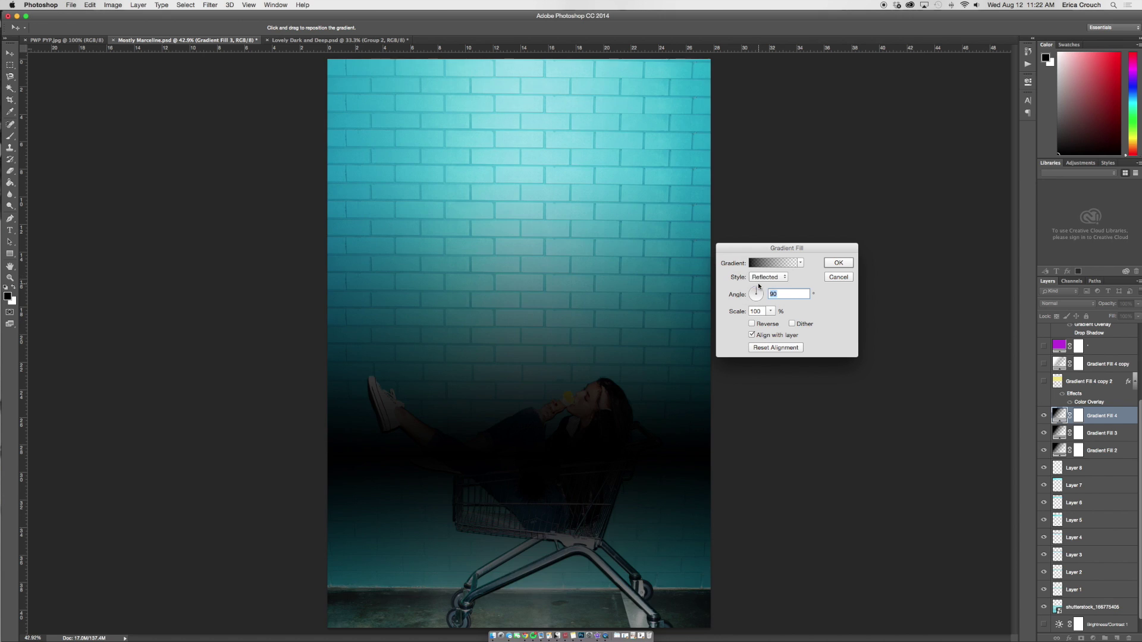
click(751, 324)
click(752, 323)
Try the Diamond gradient style with the gradient reversed, and cancel the new gradient fill
click(767, 277)
click(761, 286)
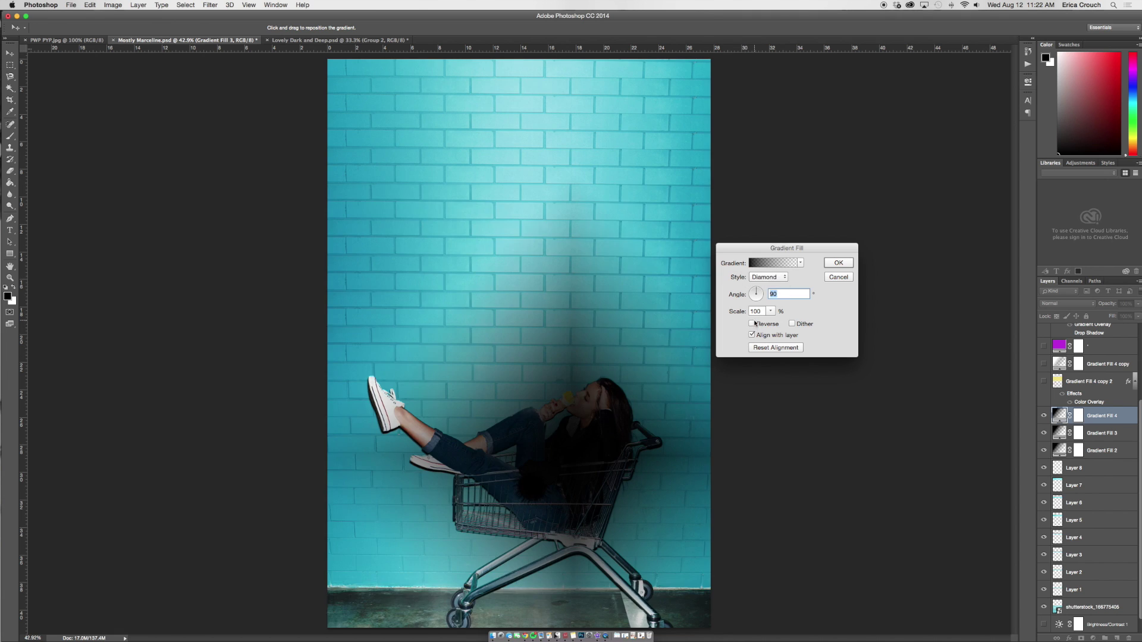
click(752, 323)
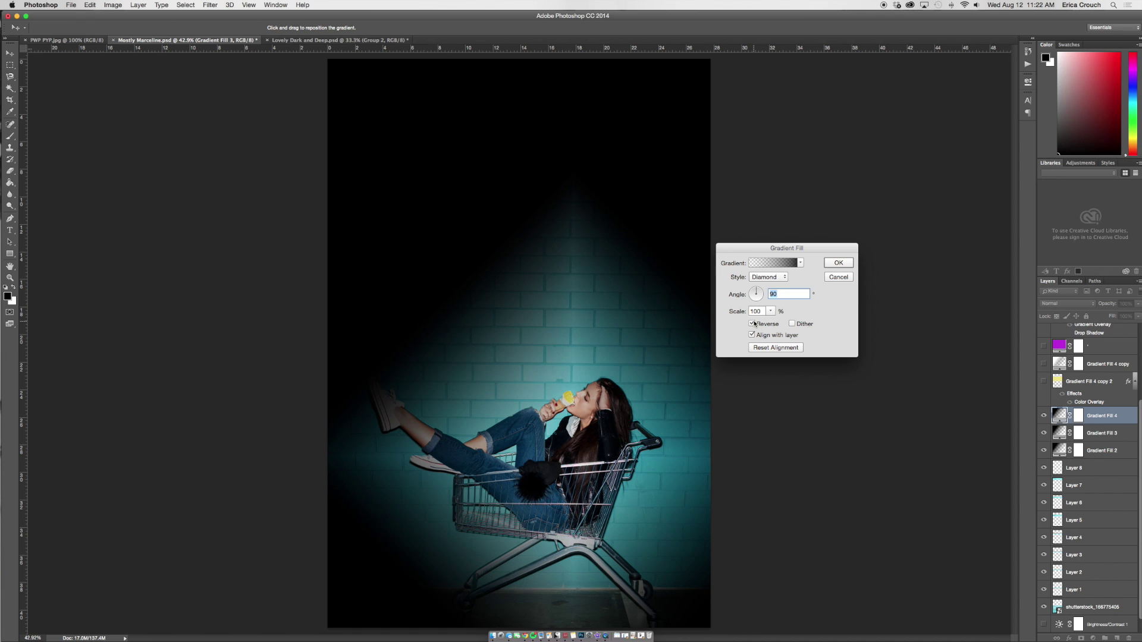
click(839, 277)
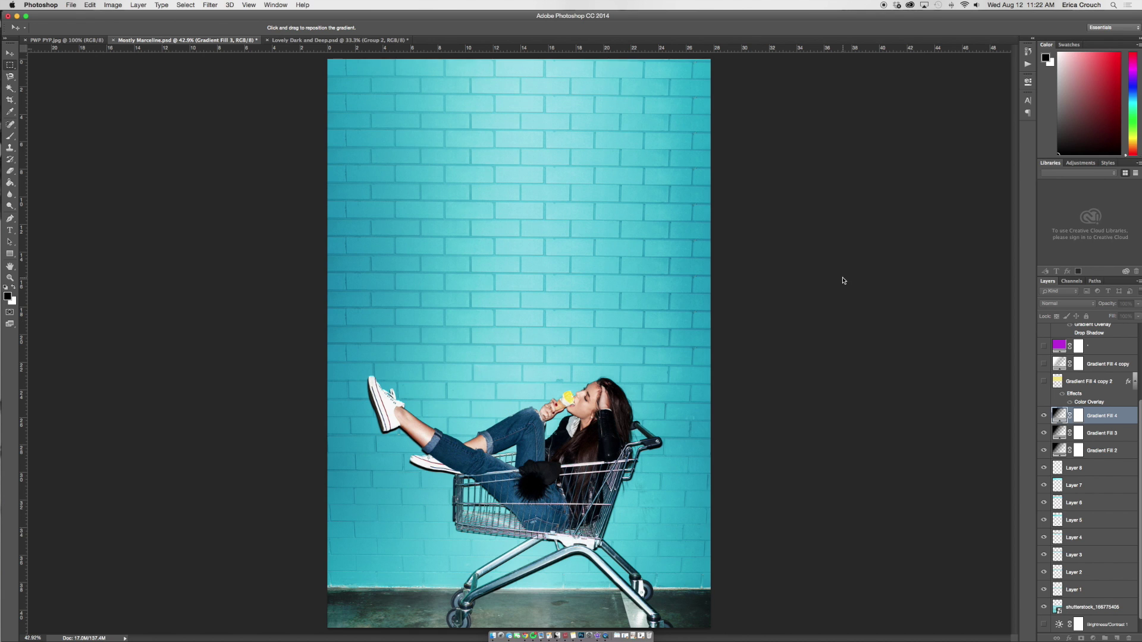
Set Gradient Fill 3's blend mode to Normal for comparison, and return it to Overlay
click(1062, 304)
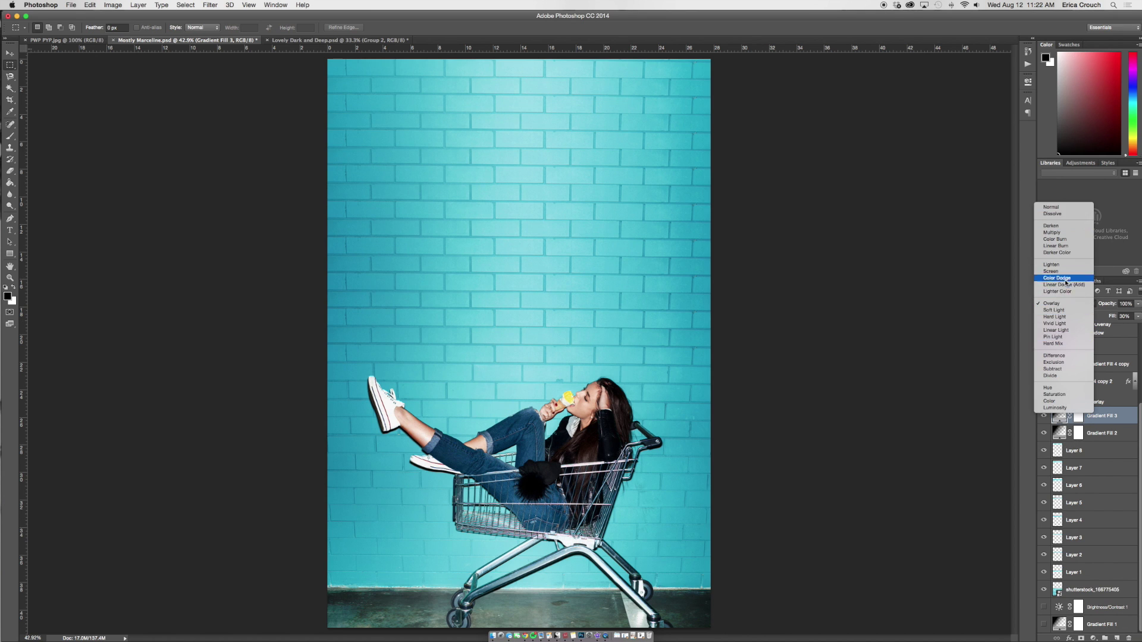
click(1059, 208)
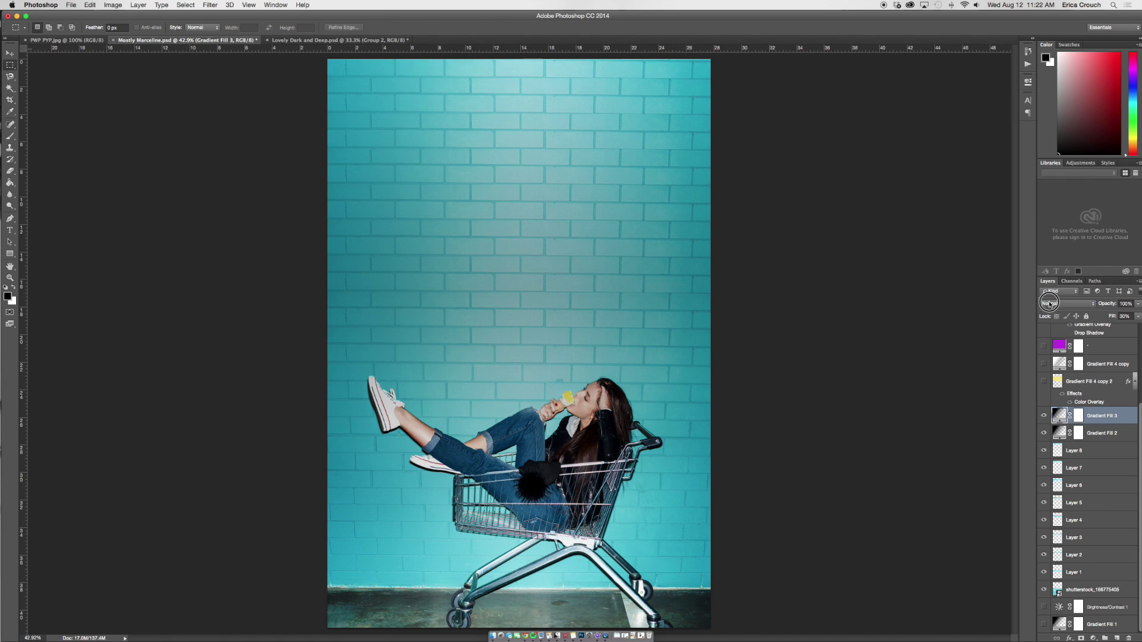
click(1048, 304)
click(1051, 403)
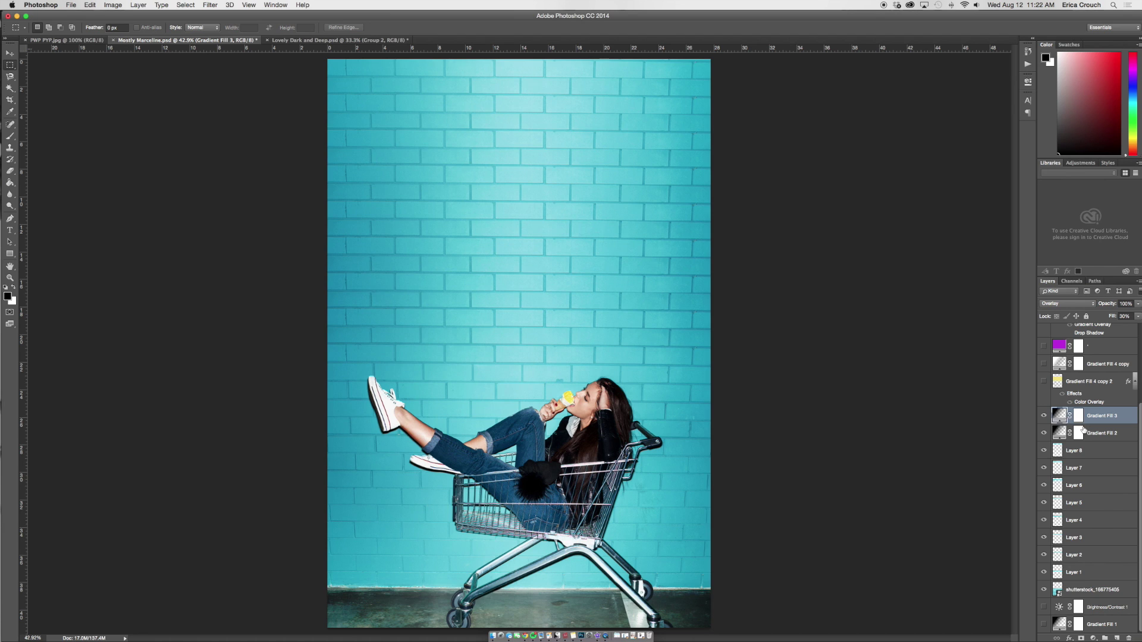
Show the Gradient Fill 4 copy 2 colour band across the cover, switching its effects off and on again for comparison
click(1102, 439)
click(1106, 417)
click(9, 253)
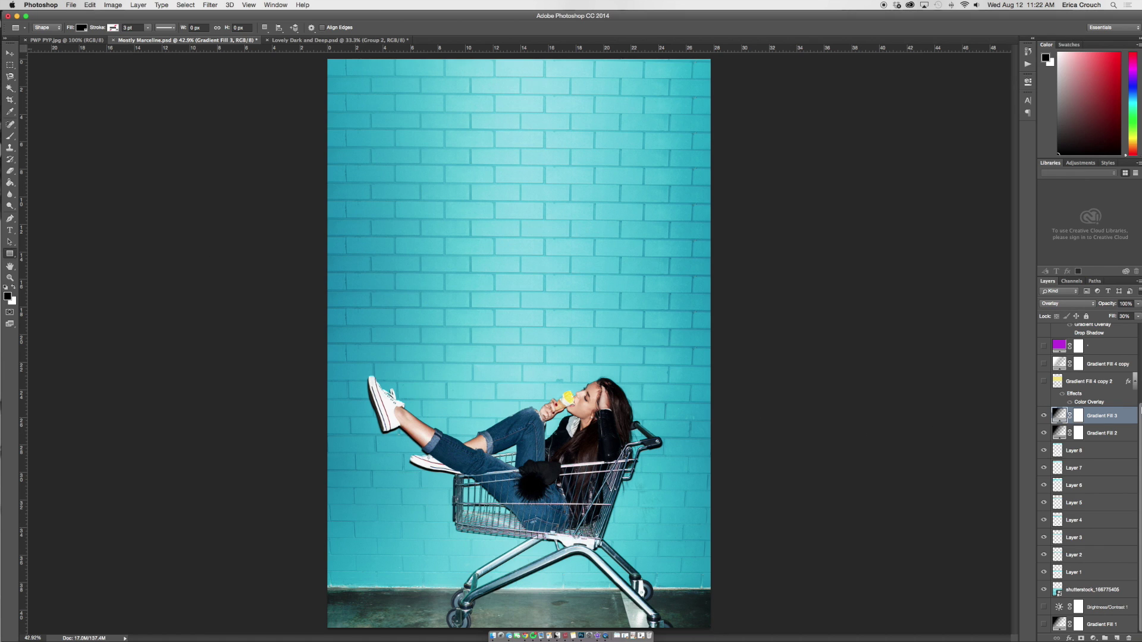
click(1044, 381)
click(1062, 394)
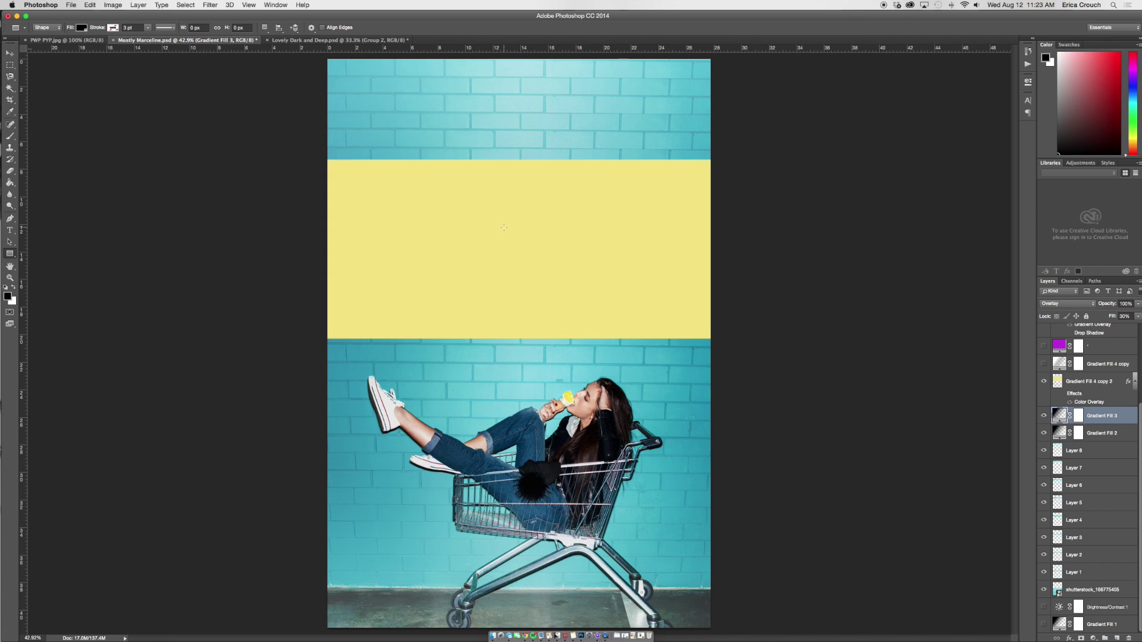
click(1061, 396)
Review the band's Color Overlay settings without changing them, and examine the girl and the band's lower edge at 100% zoom
double_click(1088, 402)
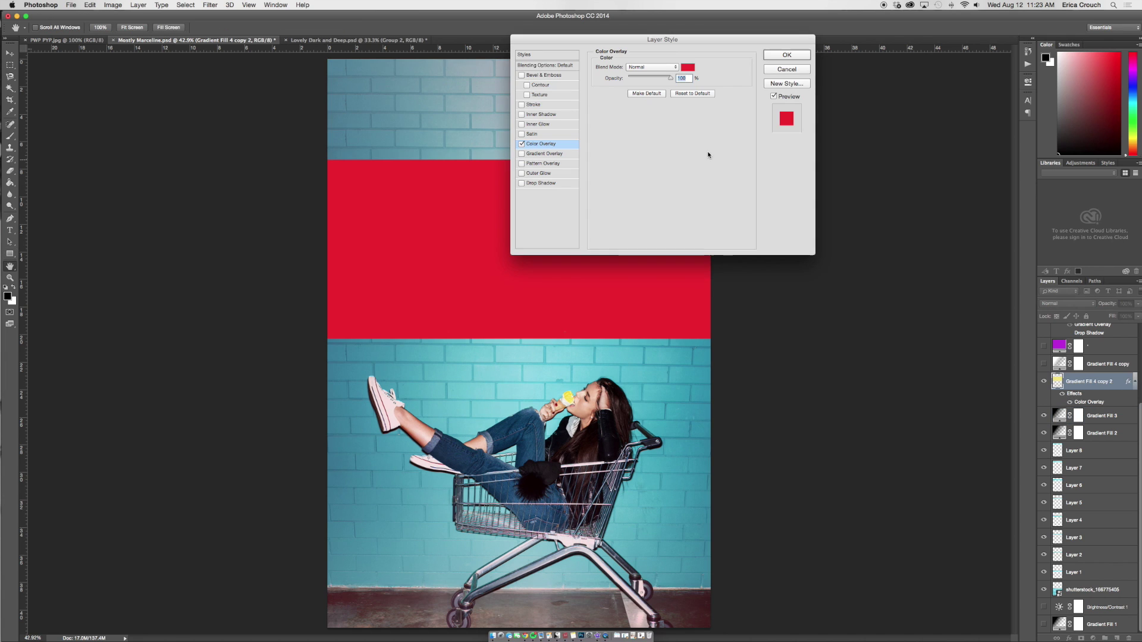
click(793, 70)
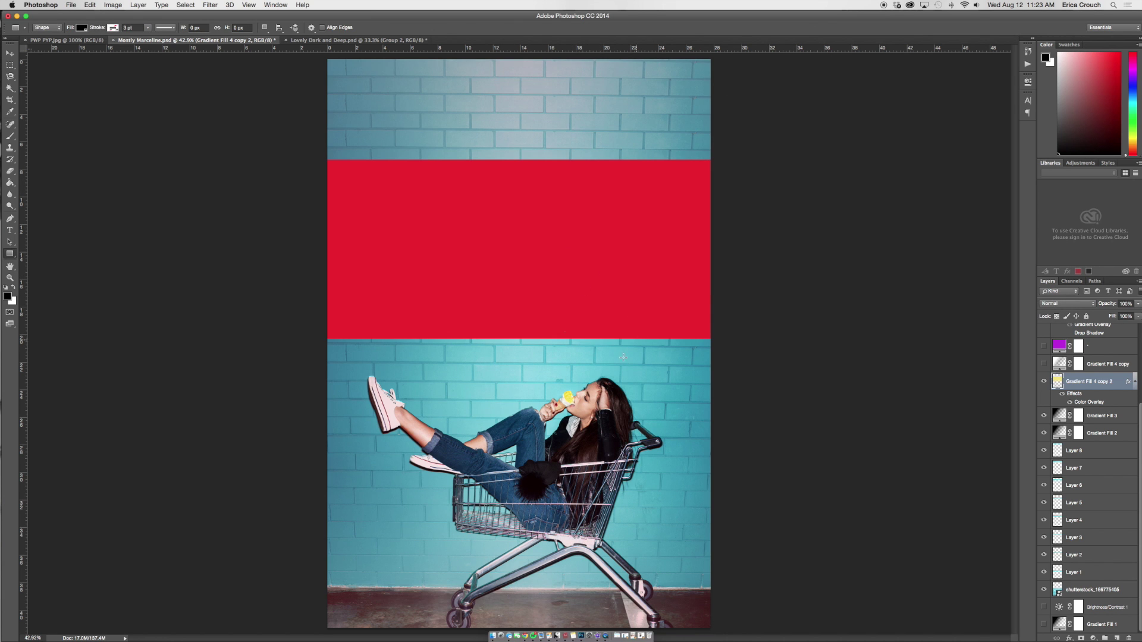
key(super+plus)
key(super+plus)
key(super+plus)
scroll(596, 420, down, 1)
scroll(627, 325, up, 1)
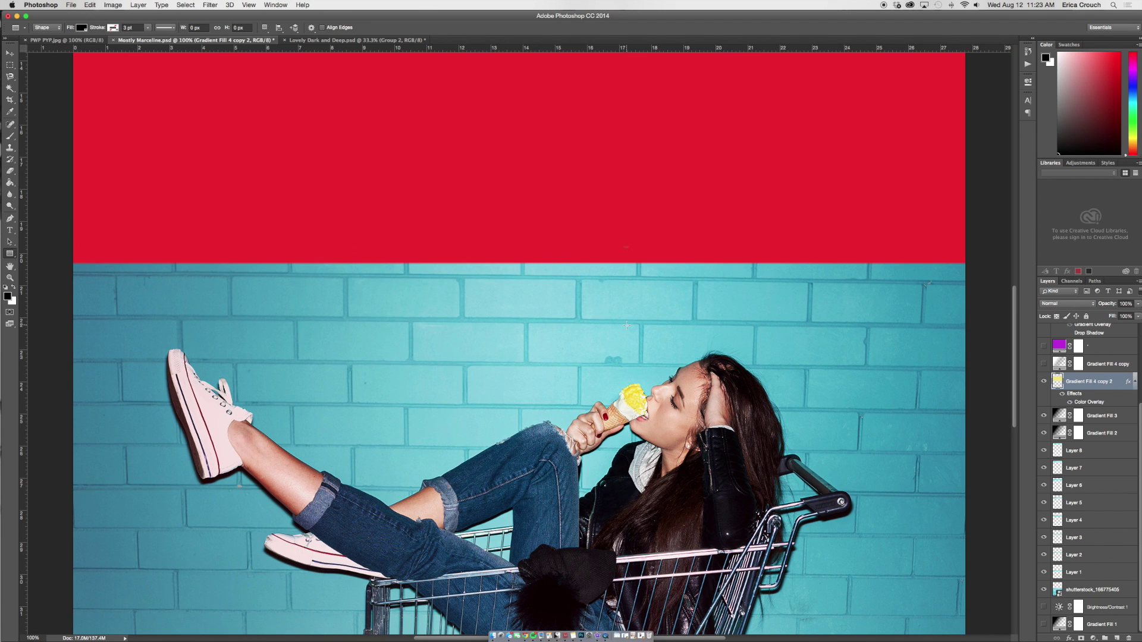
key(super+0)
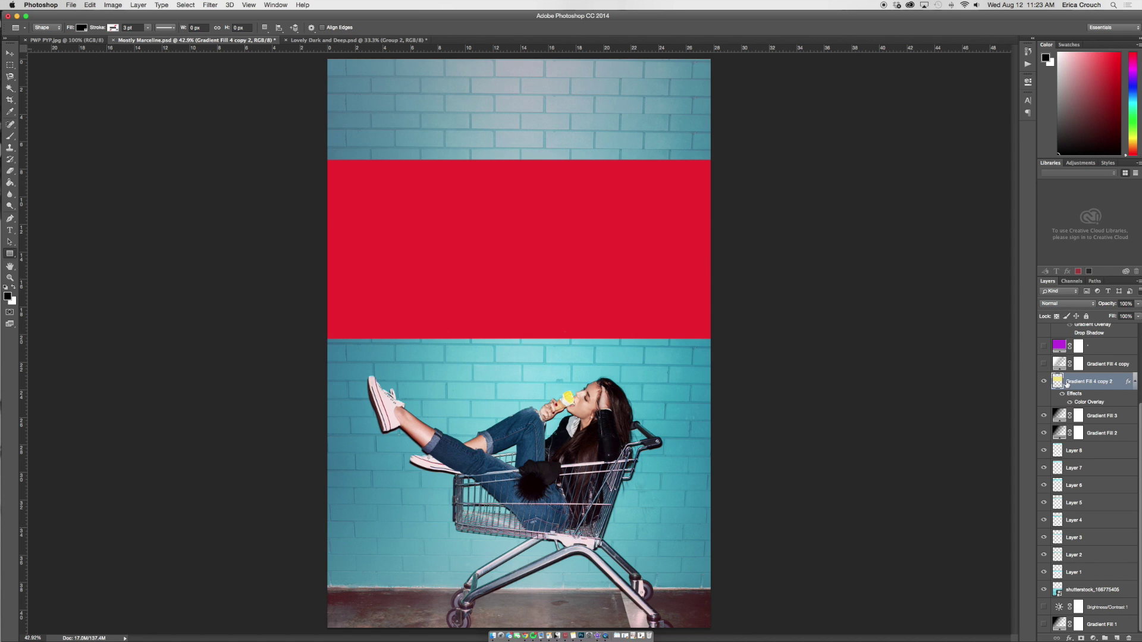
Show the Gradient Fill 4 copy layer and the purple solid colour fill layer above it
click(1043, 366)
scroll(1081, 387, up, 3)
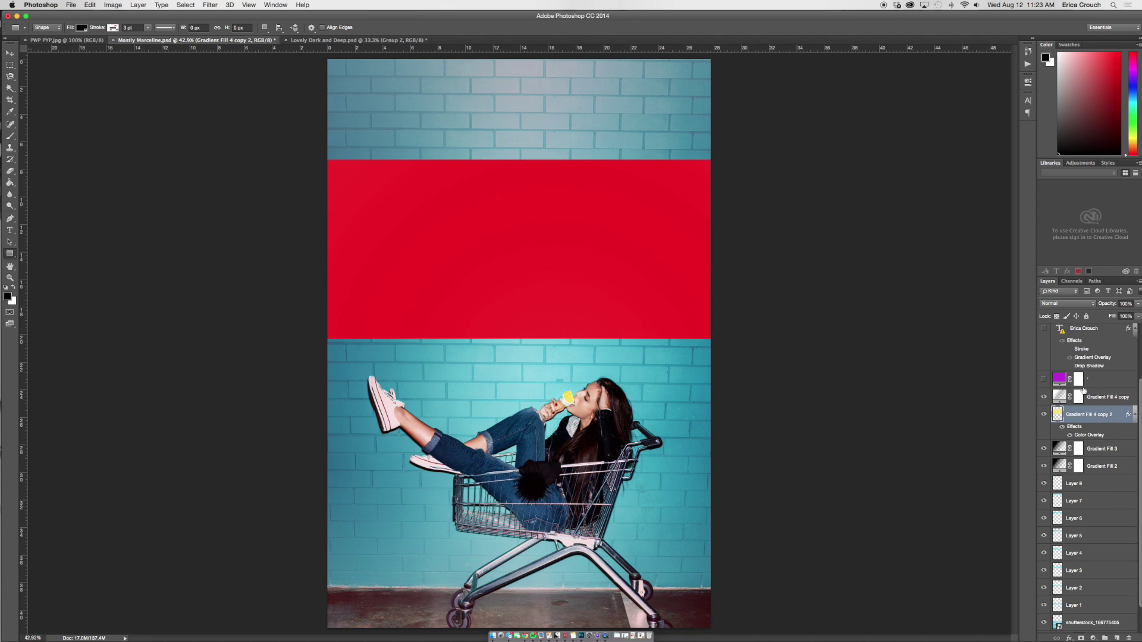
scroll(1083, 389, up, 3)
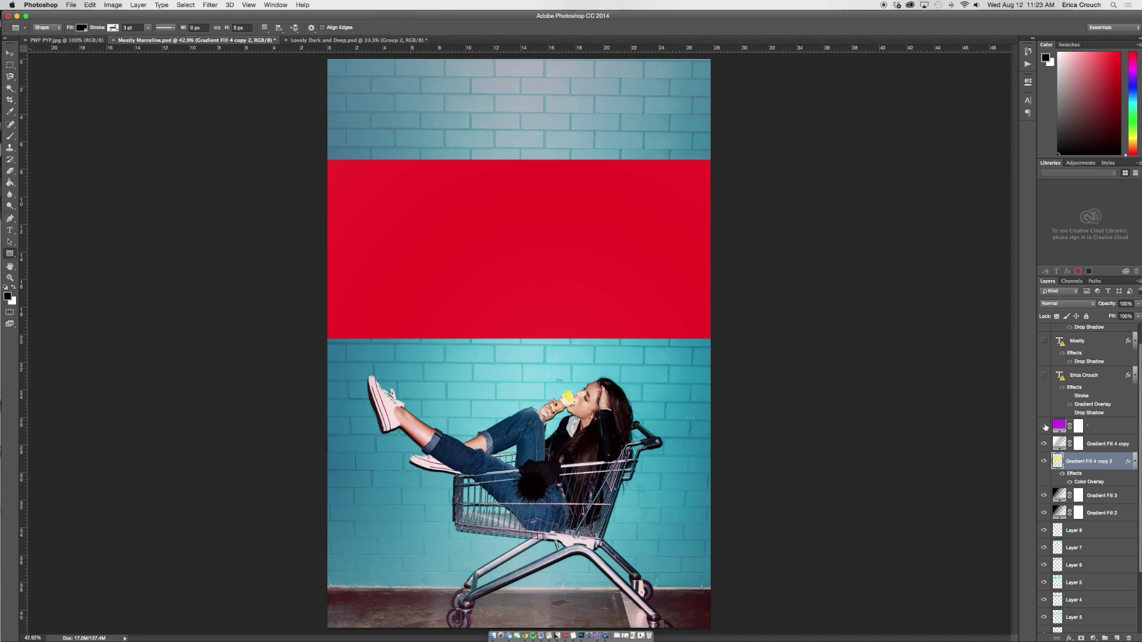
click(1043, 426)
Review the purple fill layer's colour values and the available new fill layer types, leaving everything unchanged
double_click(1060, 425)
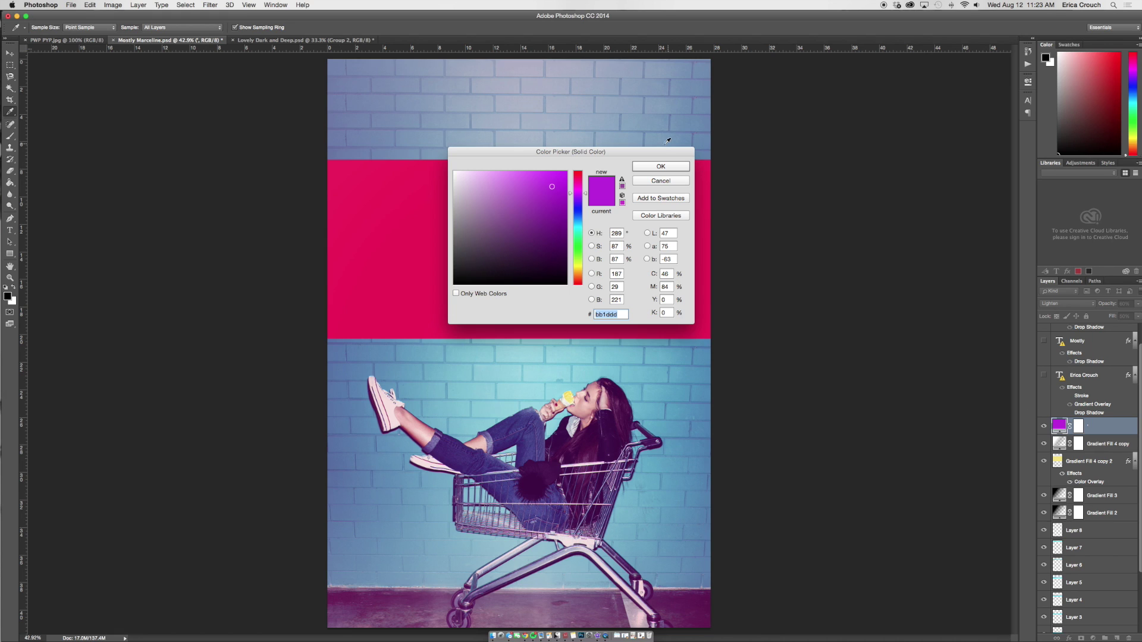
click(657, 183)
key(u)
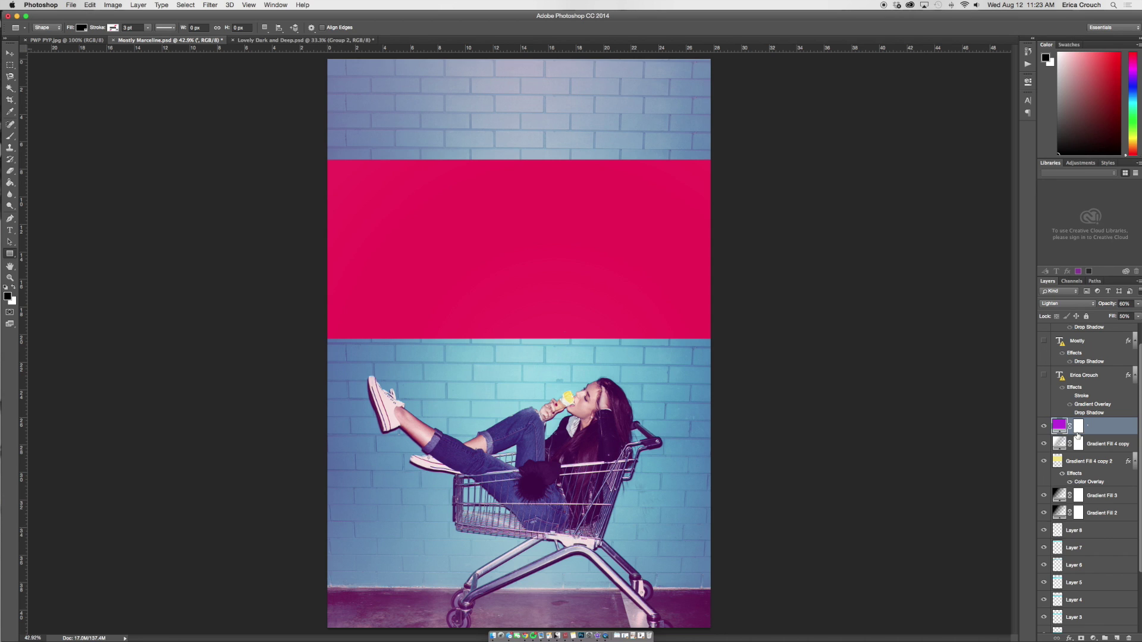
click(138, 5)
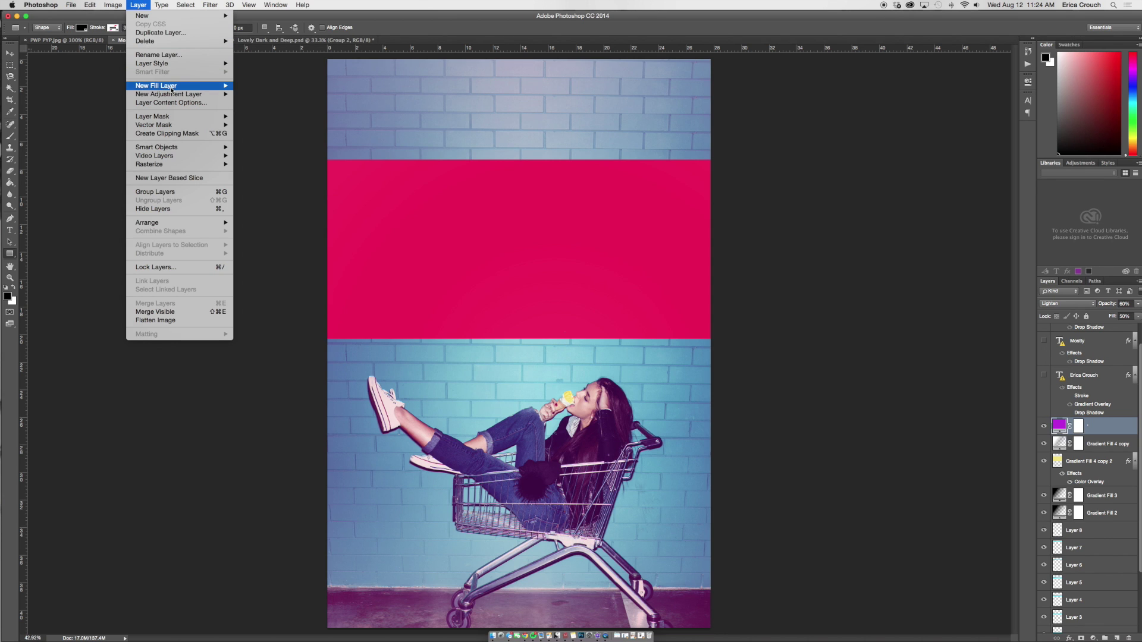
mouse_move(177, 87)
click(256, 96)
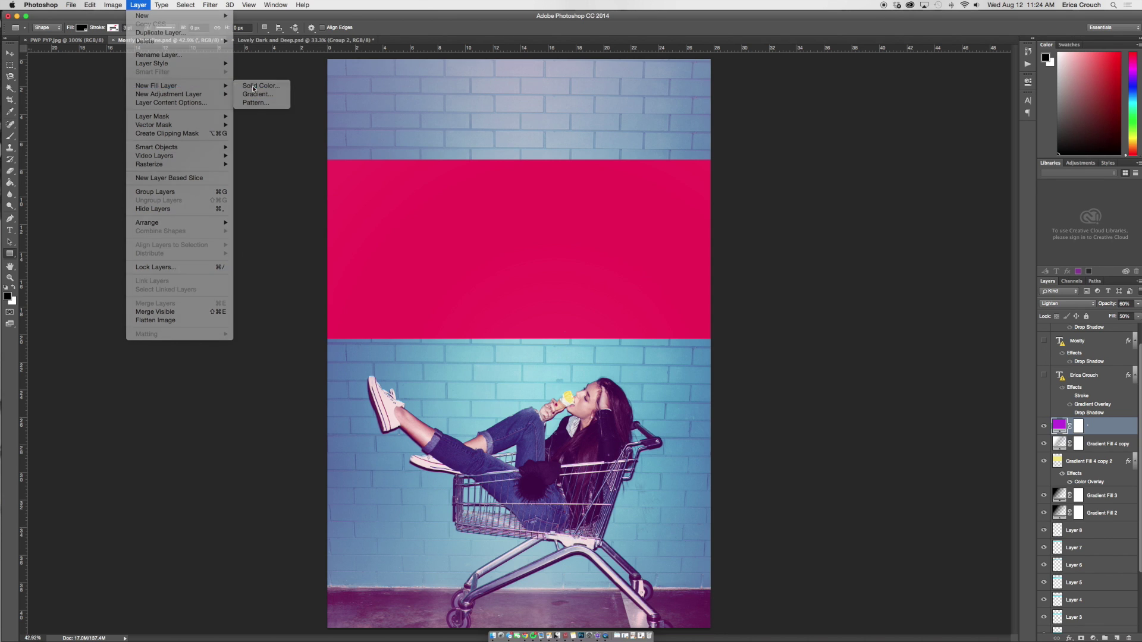
click(651, 303)
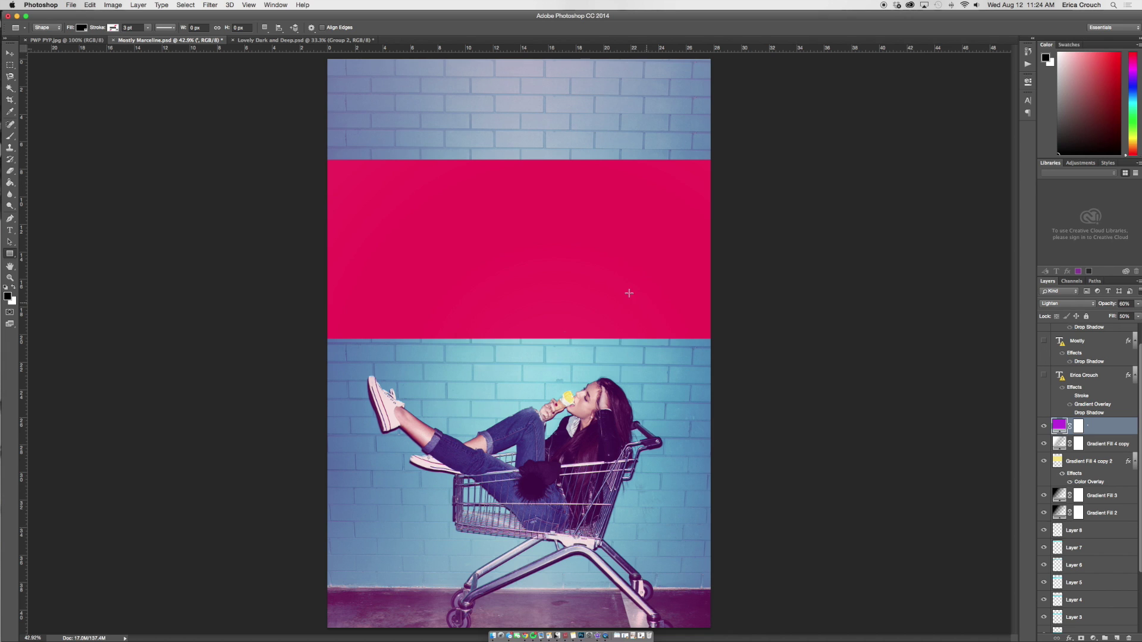
double_click(1059, 425)
click(660, 181)
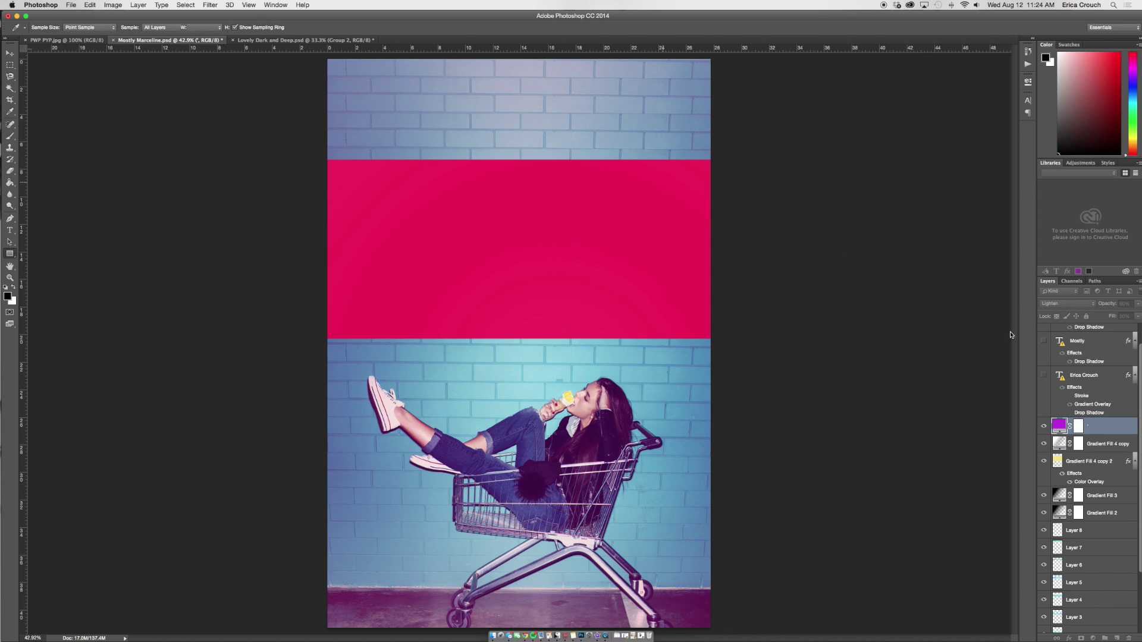
Set the purple fill layer's blend mode to Normal for comparison, and return it to Lighten
click(1067, 304)
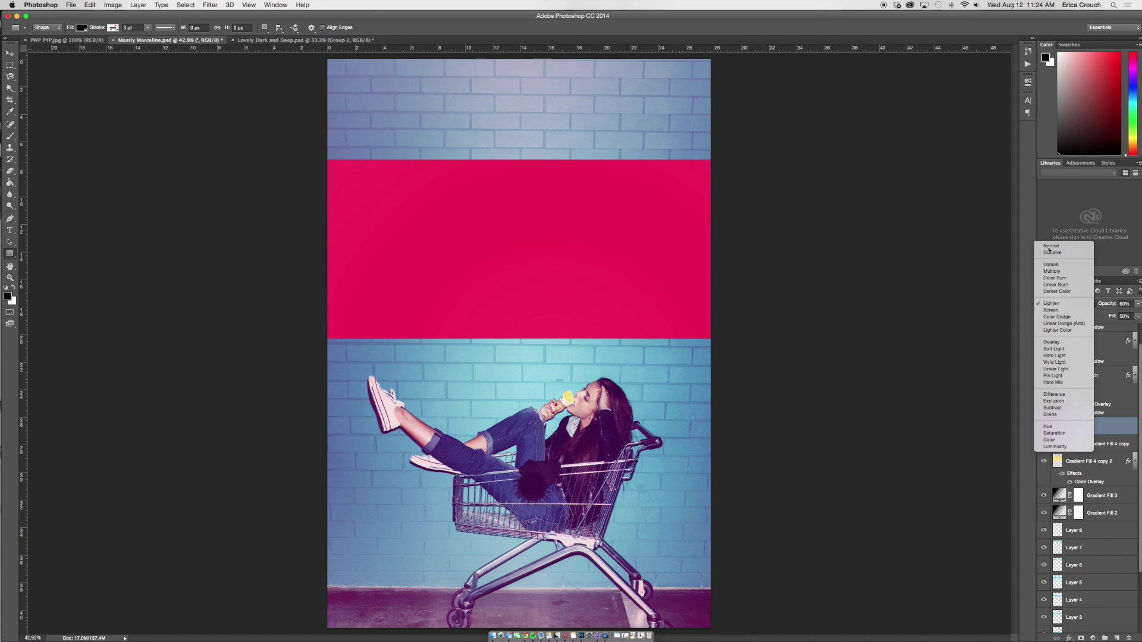
click(1050, 245)
click(1055, 305)
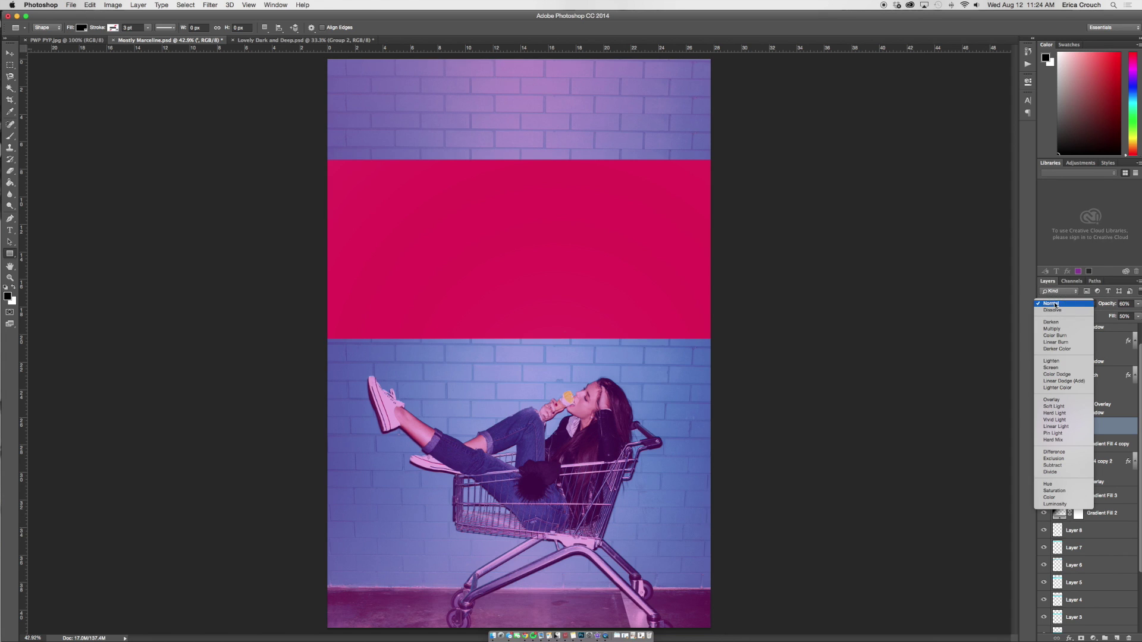
click(1052, 361)
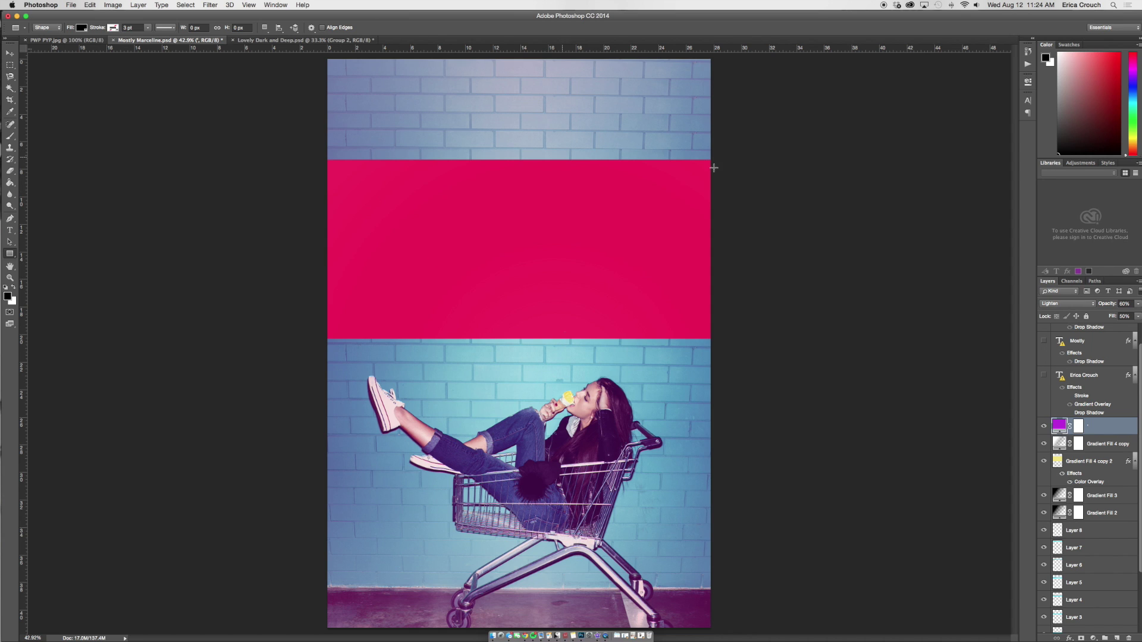
Compare the cover with the purple fill layer hidden and shown, and check the layer's fill and opacity settings
click(1044, 427)
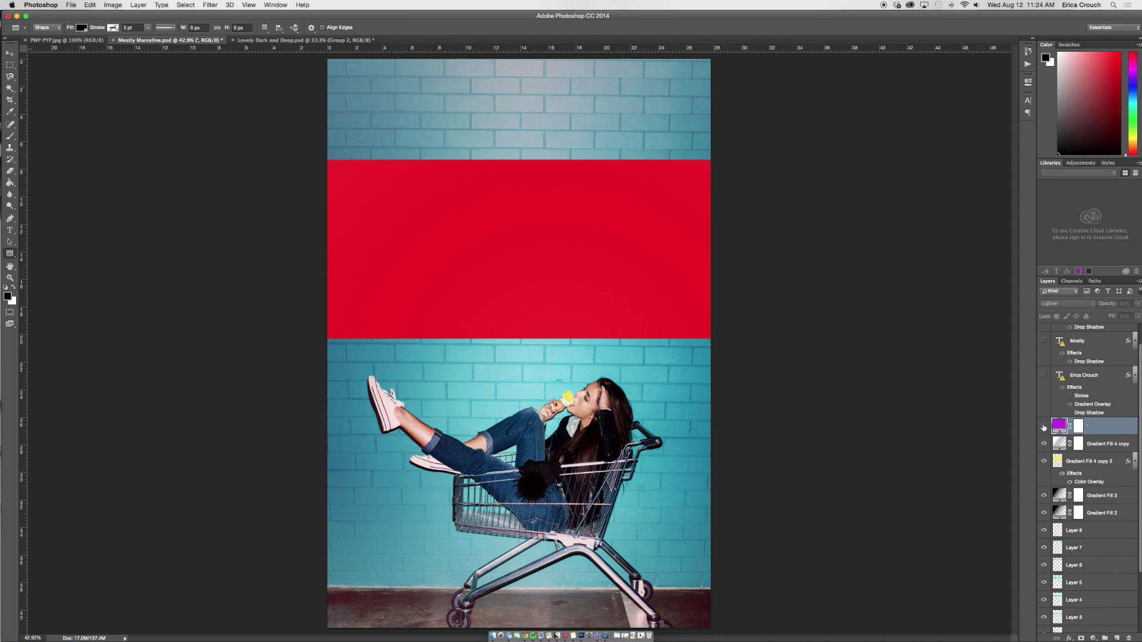
click(1044, 427)
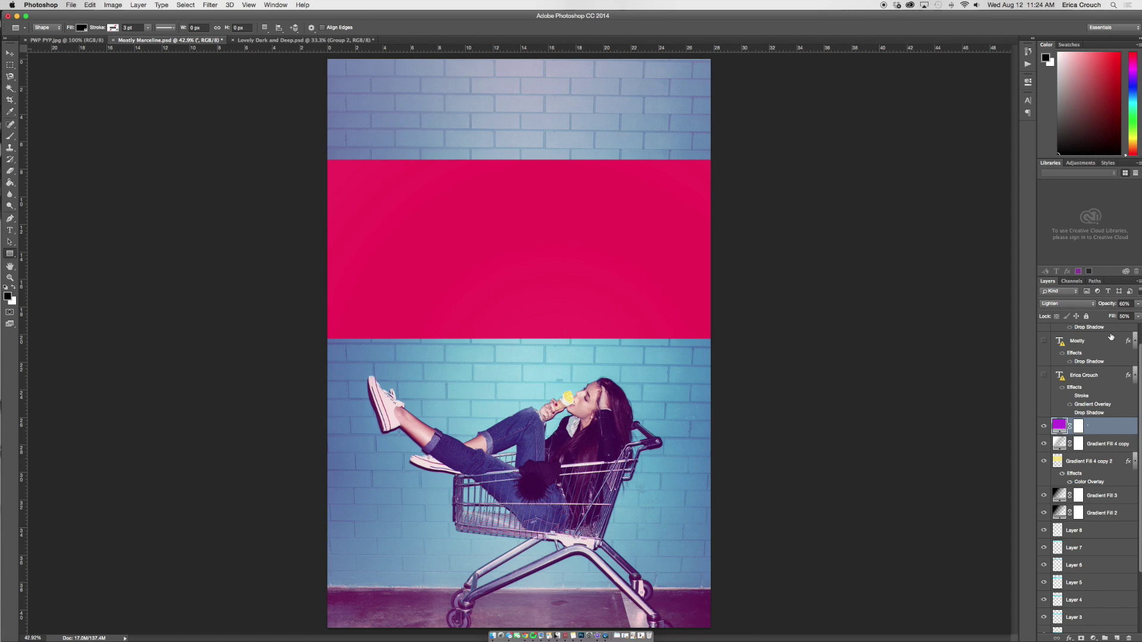
click(1124, 316)
click(1122, 303)
Show the author name text layer, and check its legibility with the cover at thumbnail size before fitting it back to view
scroll(1057, 399, up, 2)
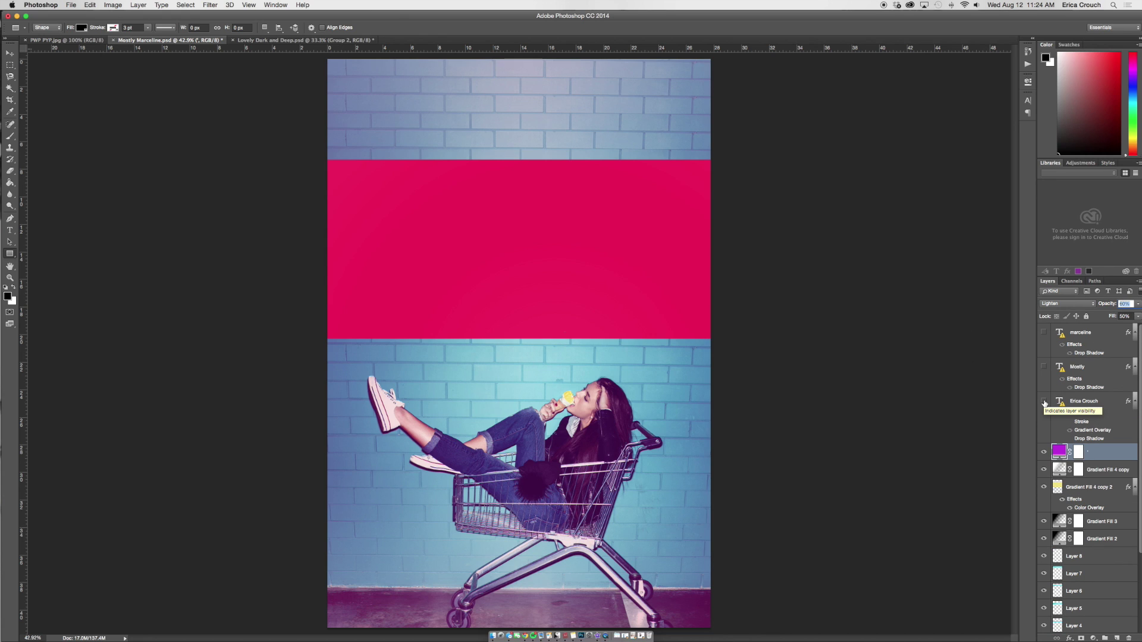
click(1044, 401)
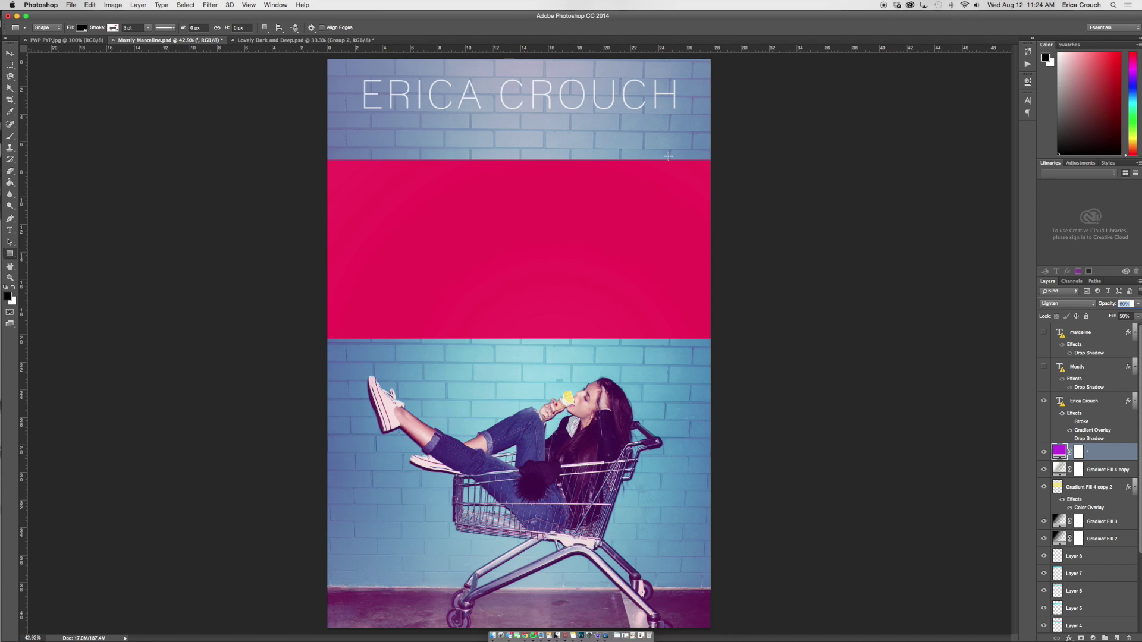
key(super+minus)
key(super+minus)
key(super+minus)
key(super+minus)
key(super+minus)
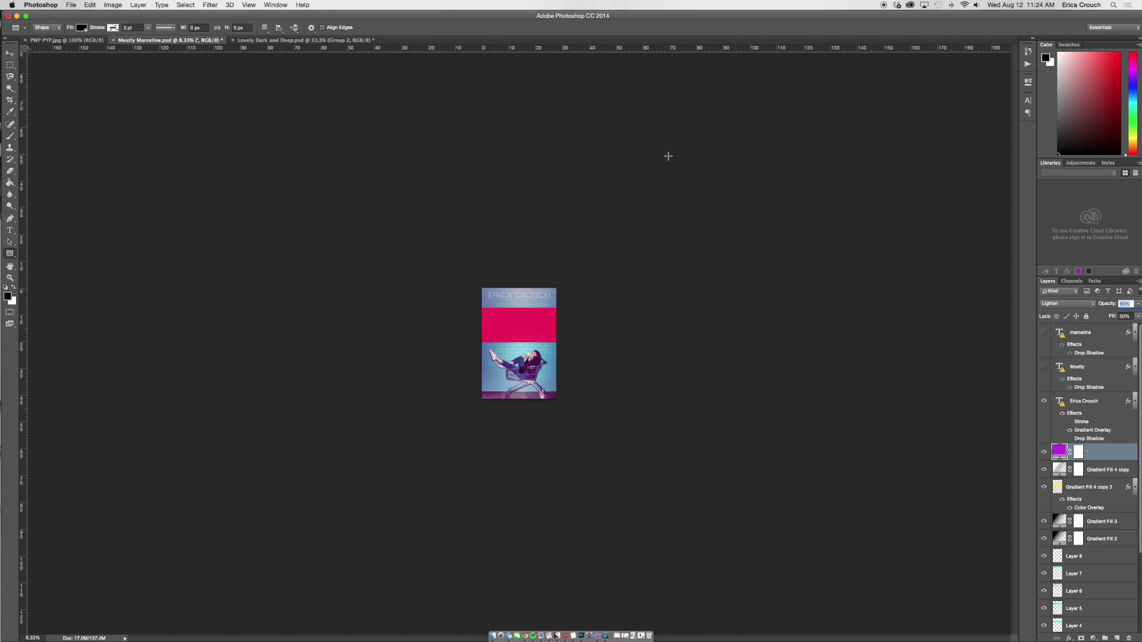
key(super+0)
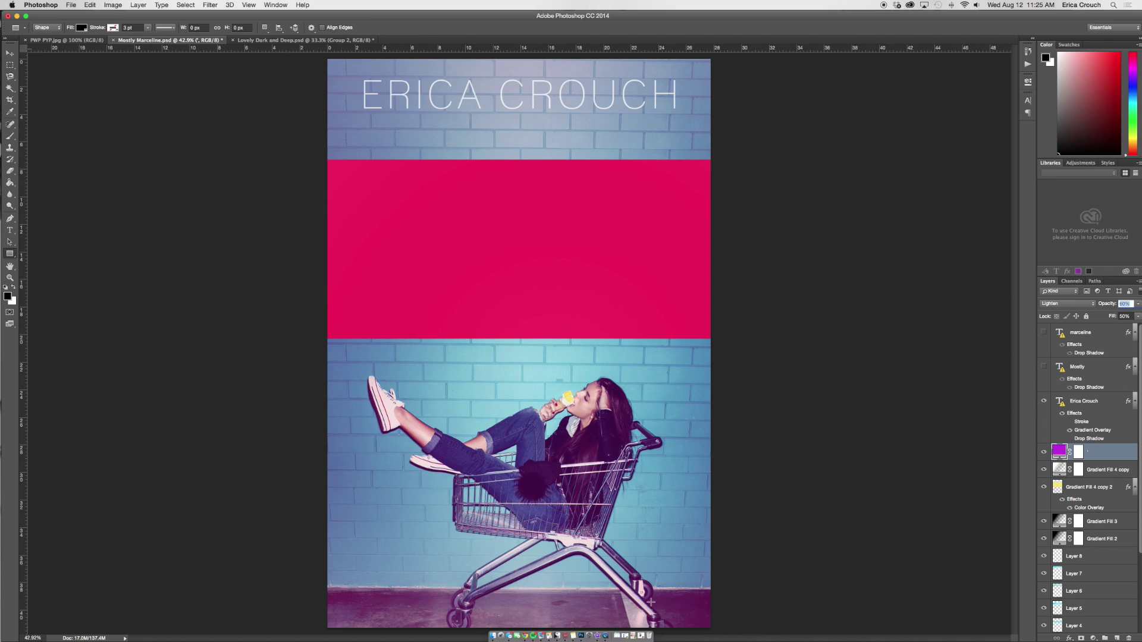
Show the Mostly and marceline title text layers, toggling the marceline layer off and on for comparison
key(m)
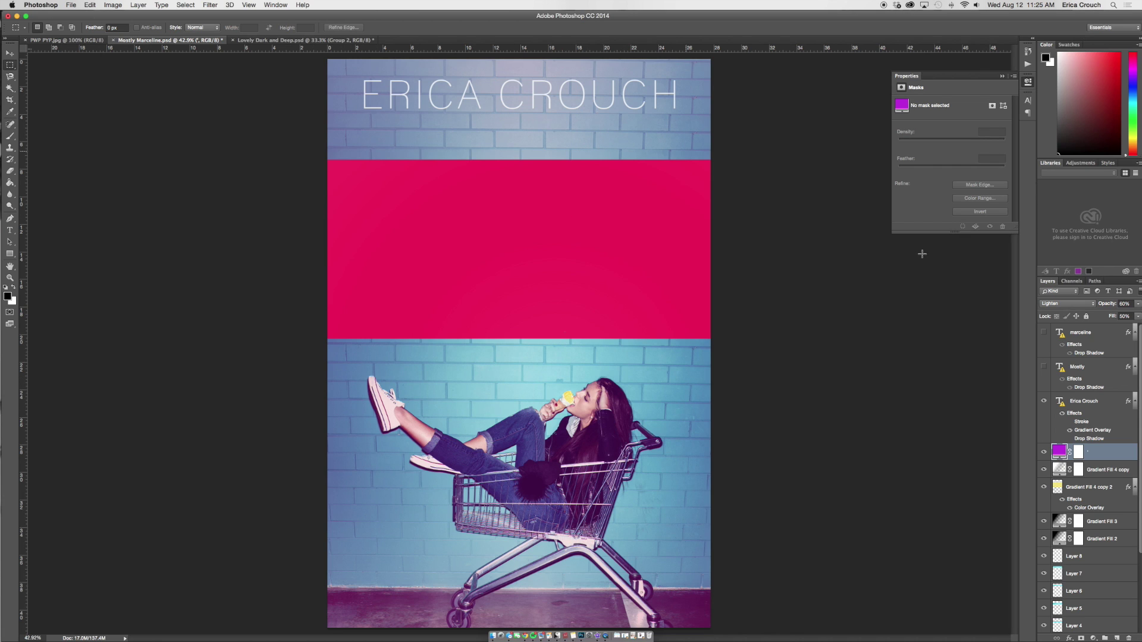
click(1044, 366)
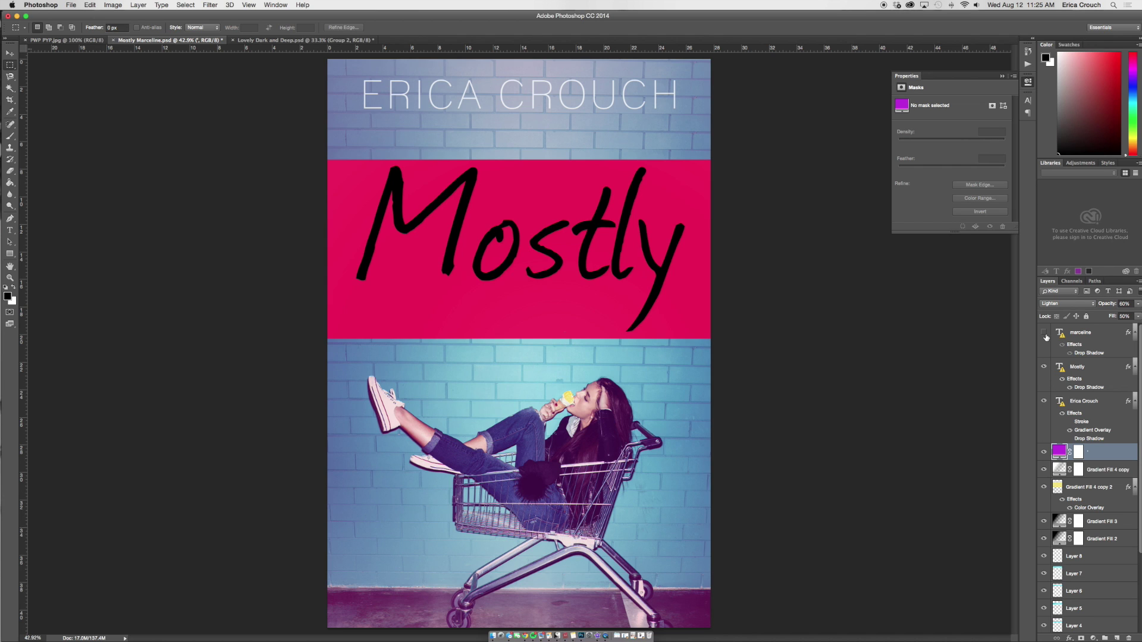
click(1044, 332)
click(1045, 334)
click(1044, 333)
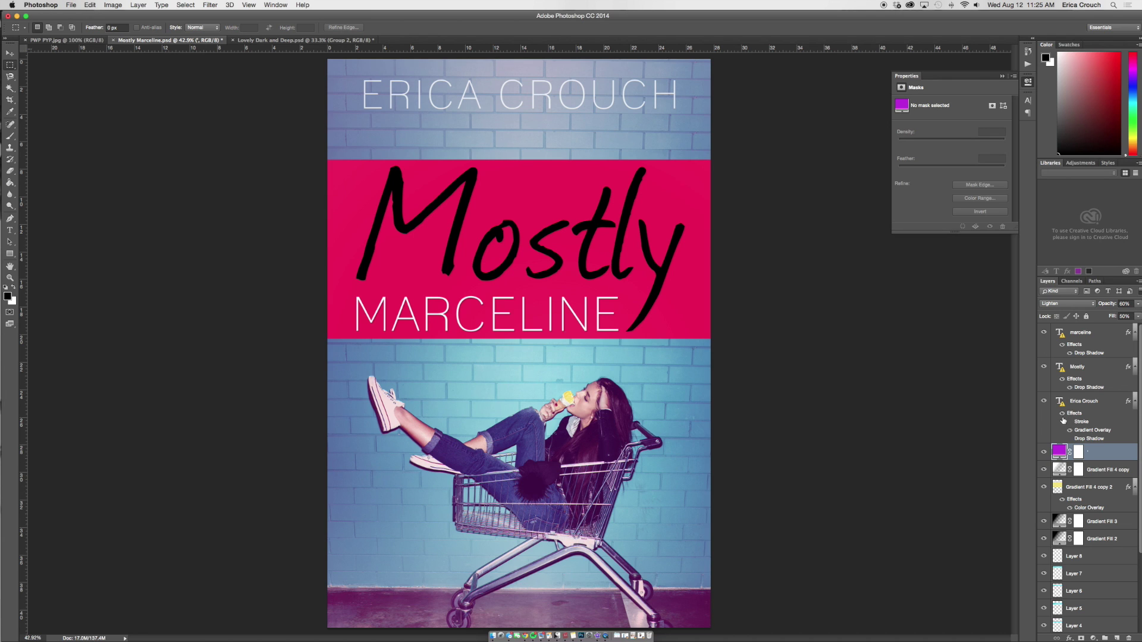
Review the Mostly text's Drop Shadow by switching it off and on, accept the layer style, and select the marceline layer
double_click(1083, 387)
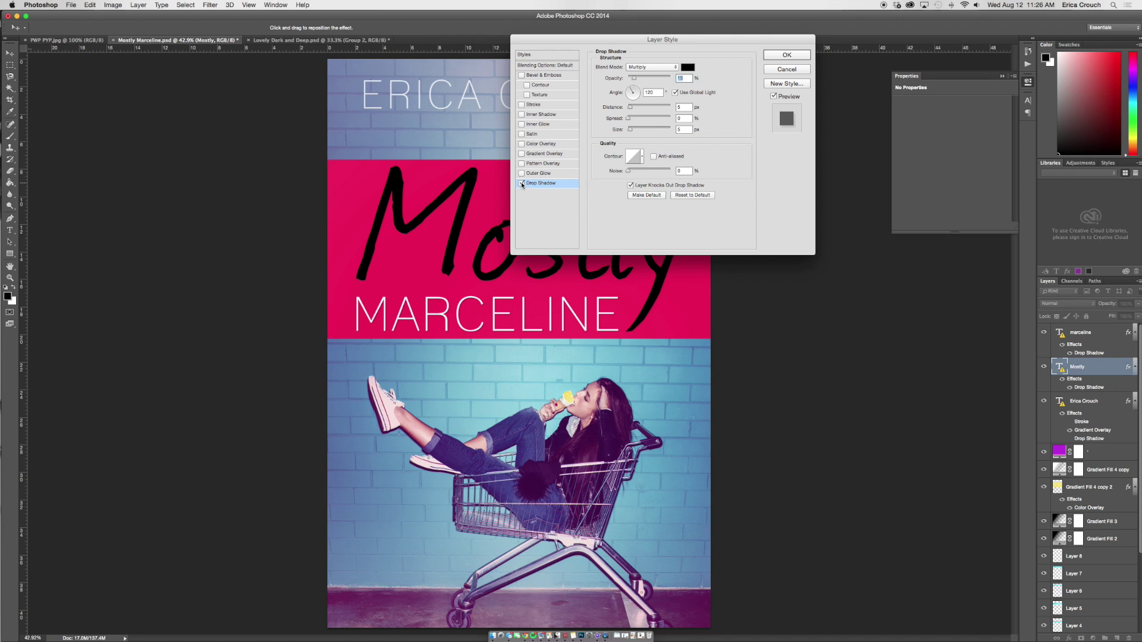
click(521, 184)
click(521, 184)
click(797, 54)
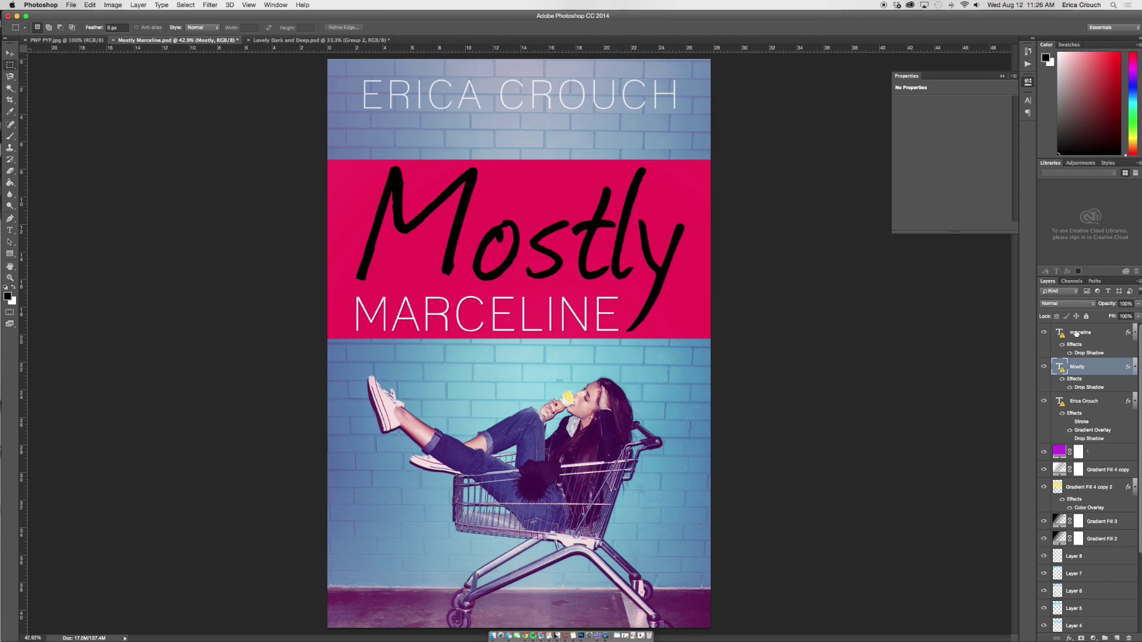
click(1080, 333)
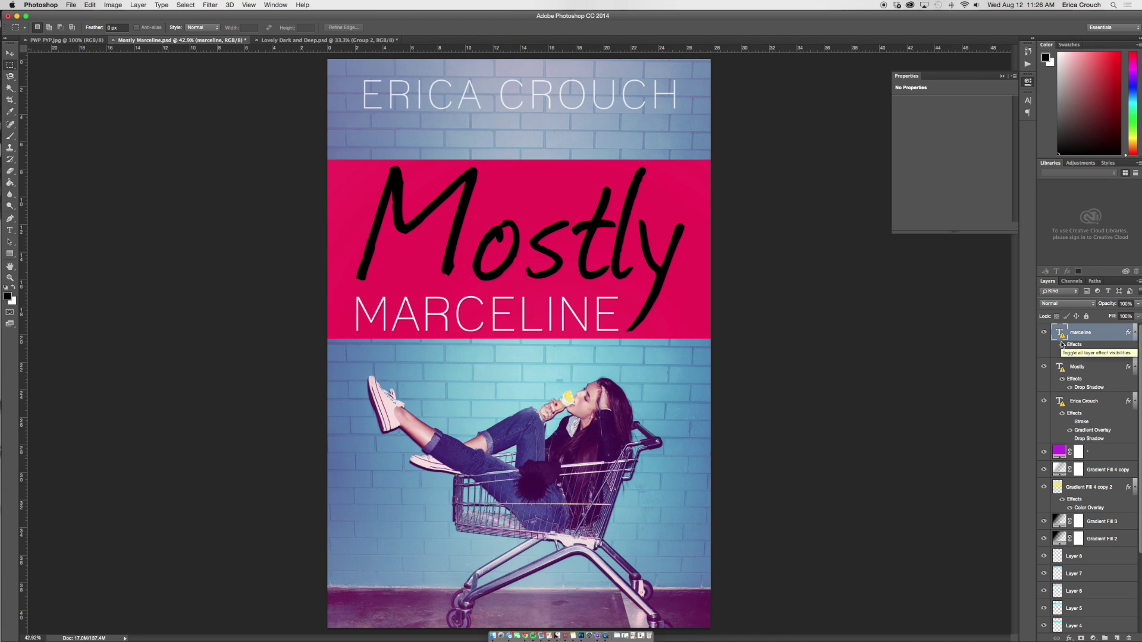
Compare the finished cover with the Gradient Fill 4 copy and purple fill layers each hidden and shown again
scroll(1071, 528, down, 3)
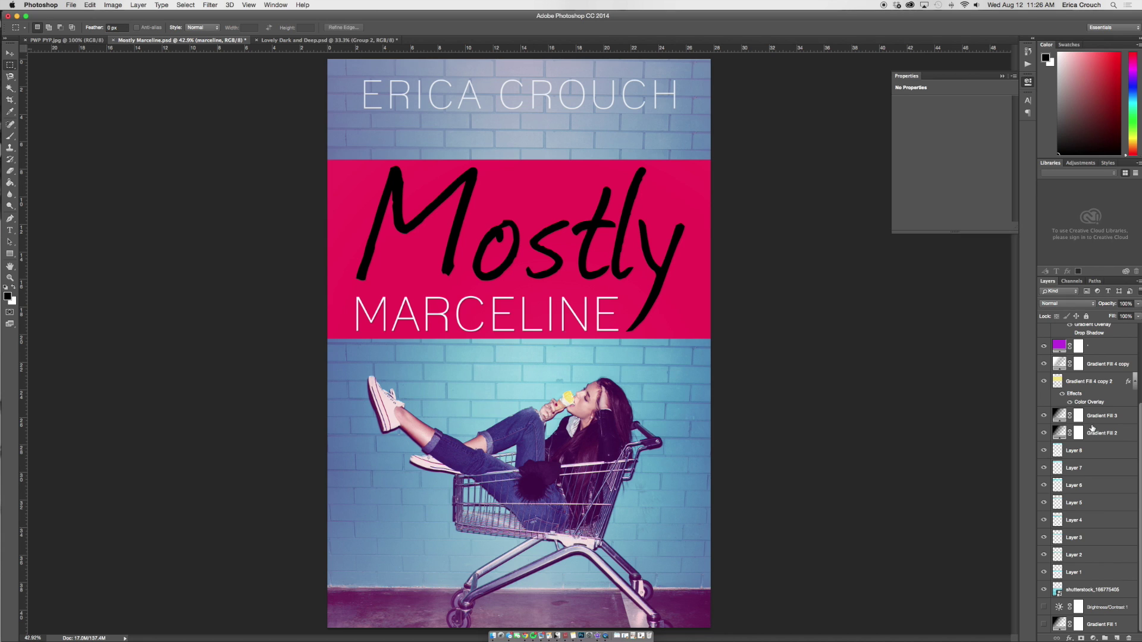
scroll(1055, 458, up, 5)
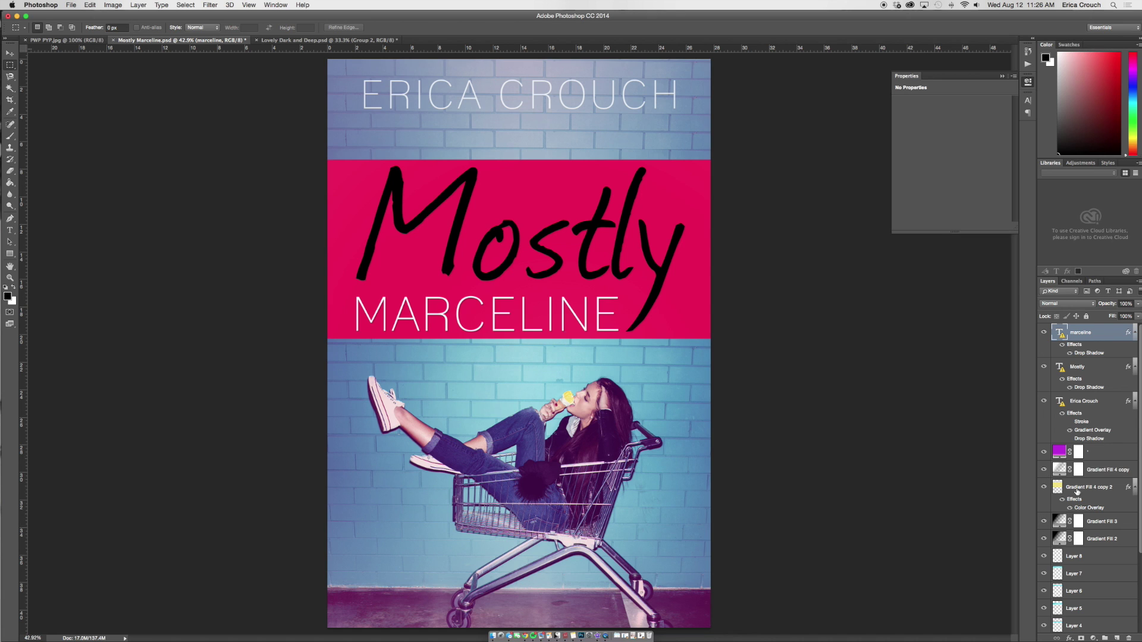
click(1044, 471)
click(1043, 471)
click(1043, 452)
click(1043, 452)
Recheck the purple fill's colour without changing it, and hide and show the layer once more to judge its tint
double_click(1060, 453)
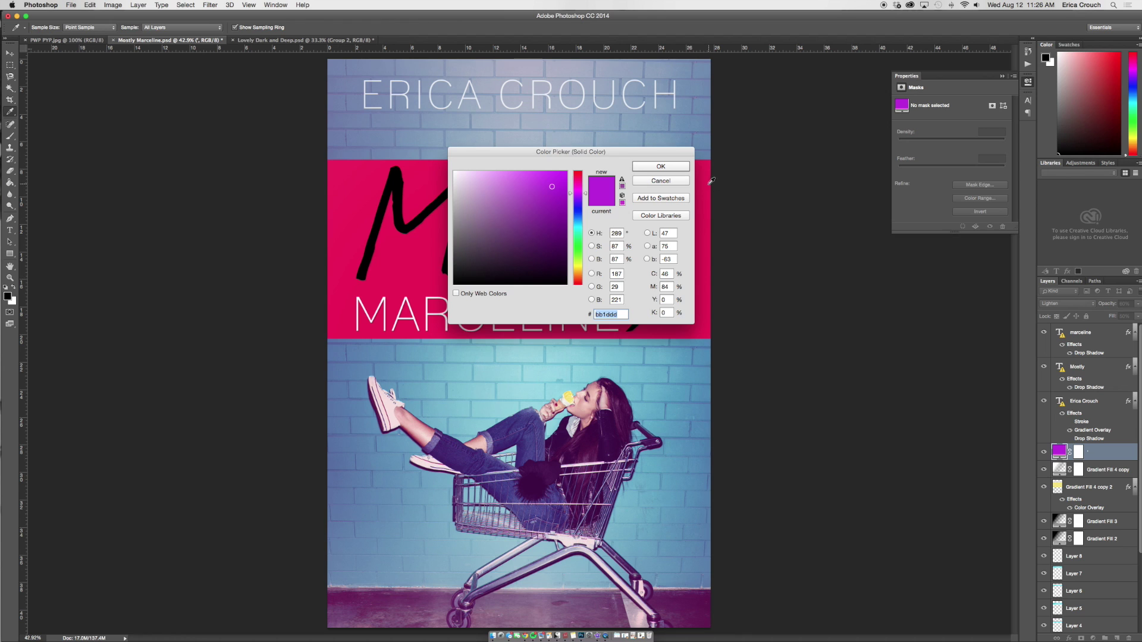
key(Escape)
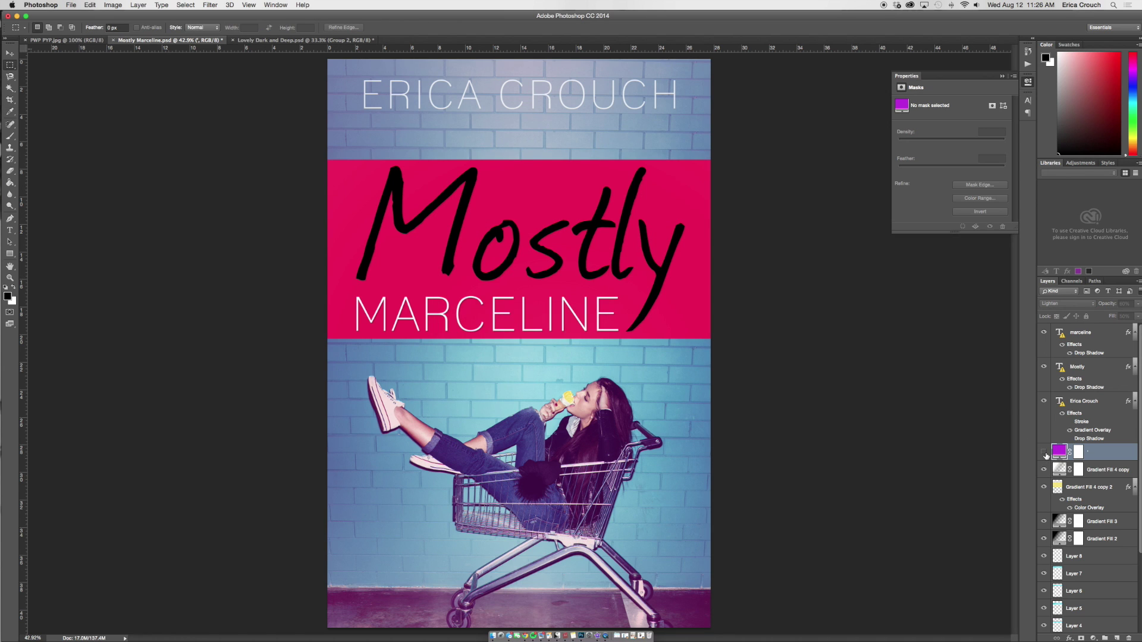
click(1044, 453)
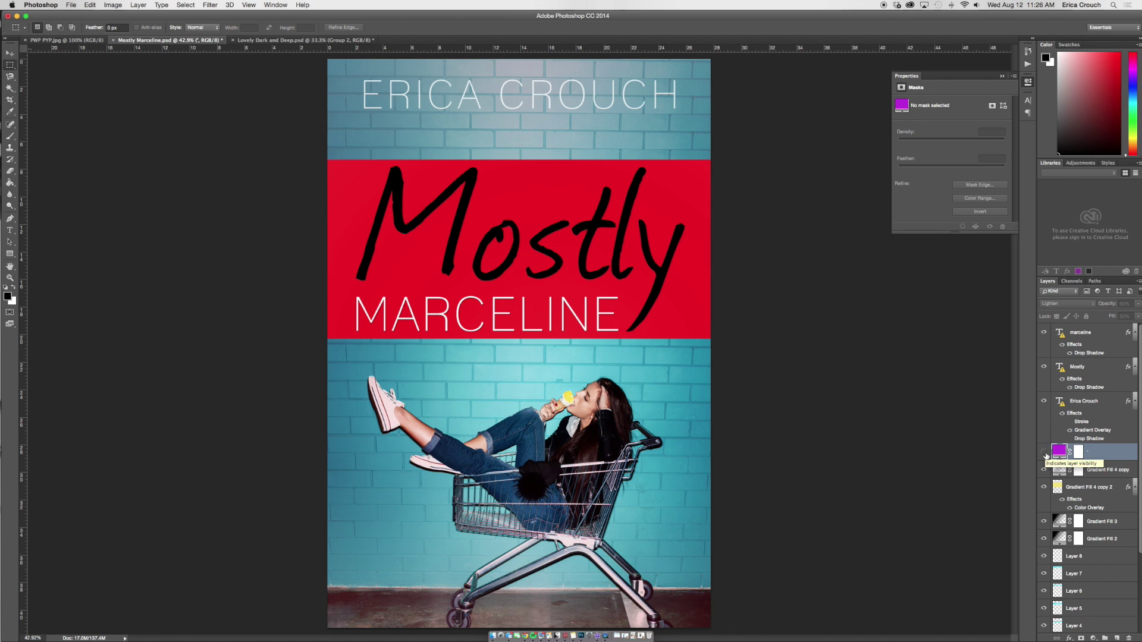
click(1044, 453)
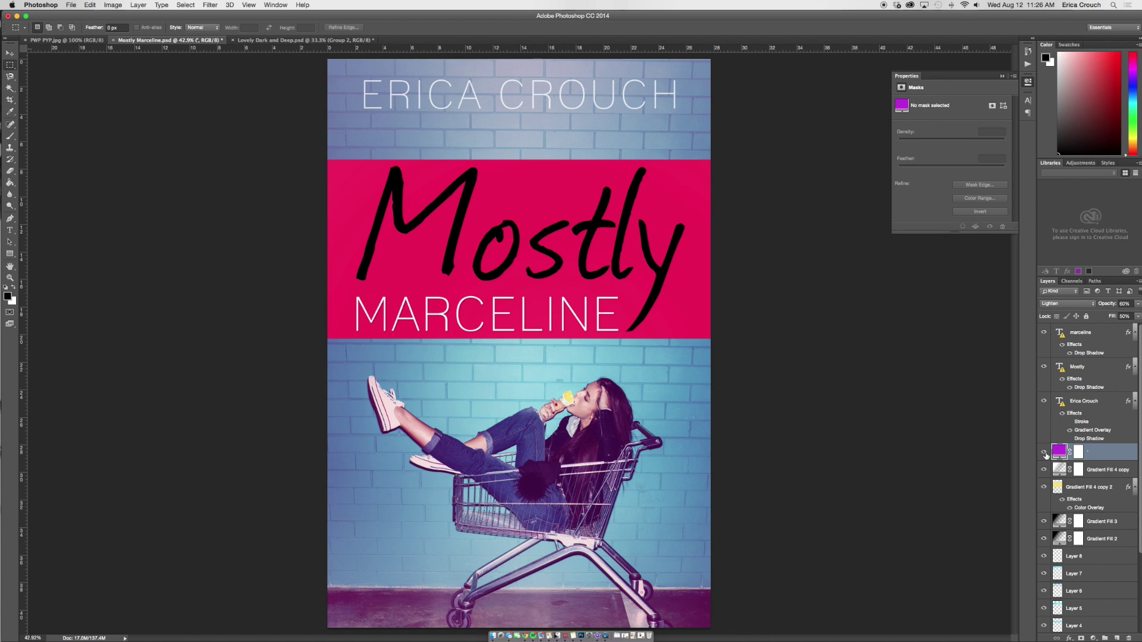
Zoom out on the Mostly Marceline cover, view the Lovely Dark and Deep document, and return to the PWP PYP.jpg comparison image
key(super+minus)
key(super+minus)
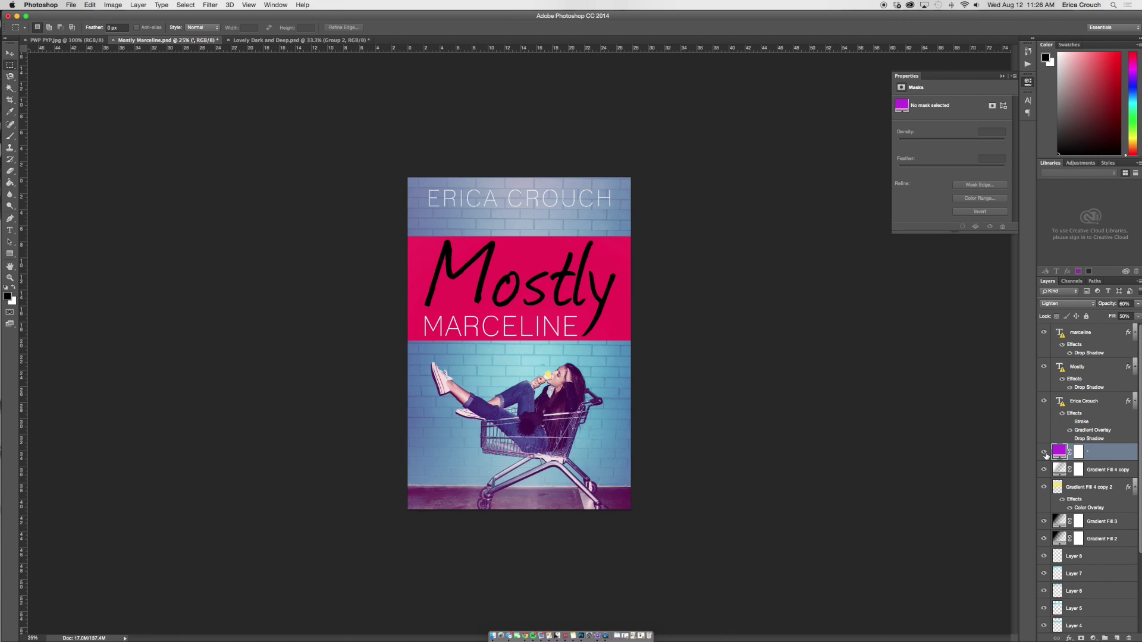
click(320, 40)
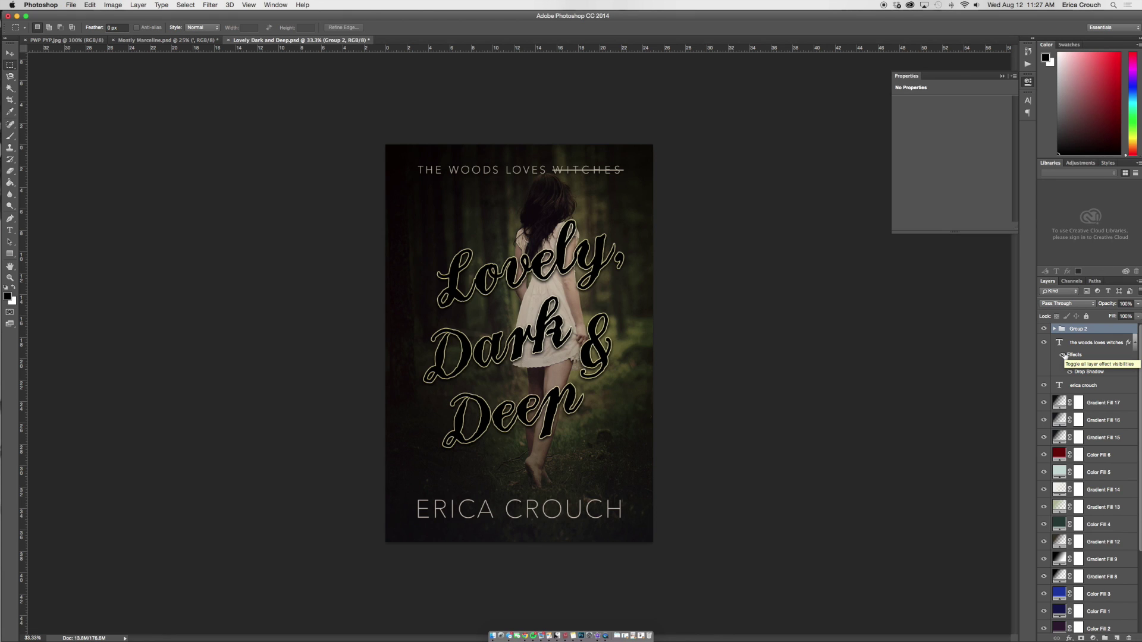
click(67, 40)
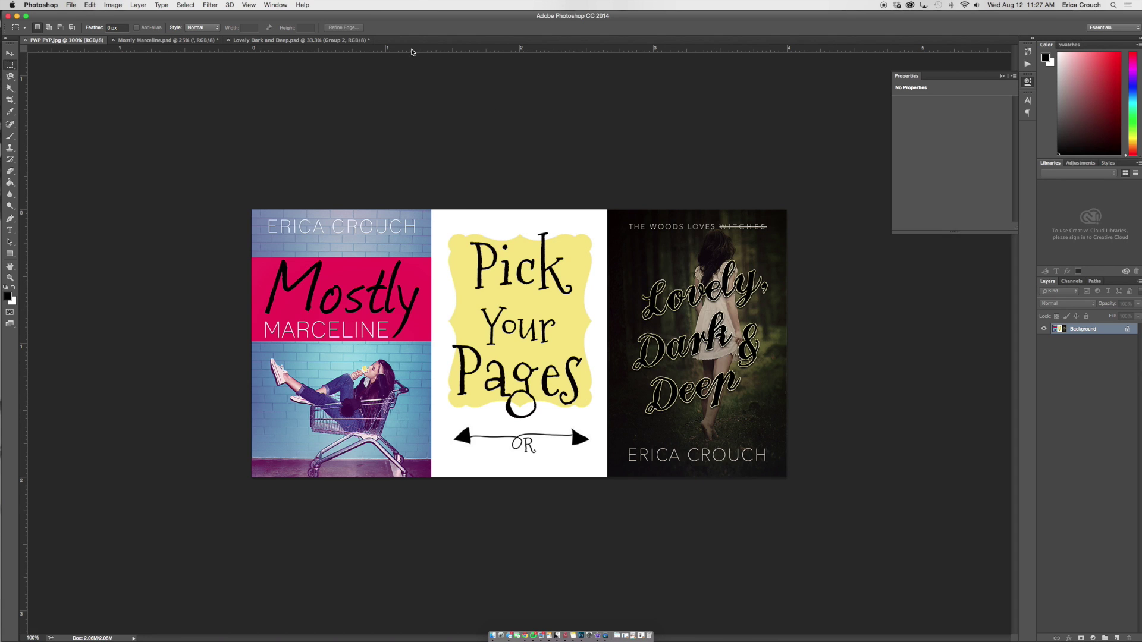
Switch to Lovely Dark and Deep.psd and hide every layer above Layer 1 so only the original forest photo shows
click(326, 41)
click(1043, 343)
click(1044, 343)
drag(1045, 387, 1044, 609)
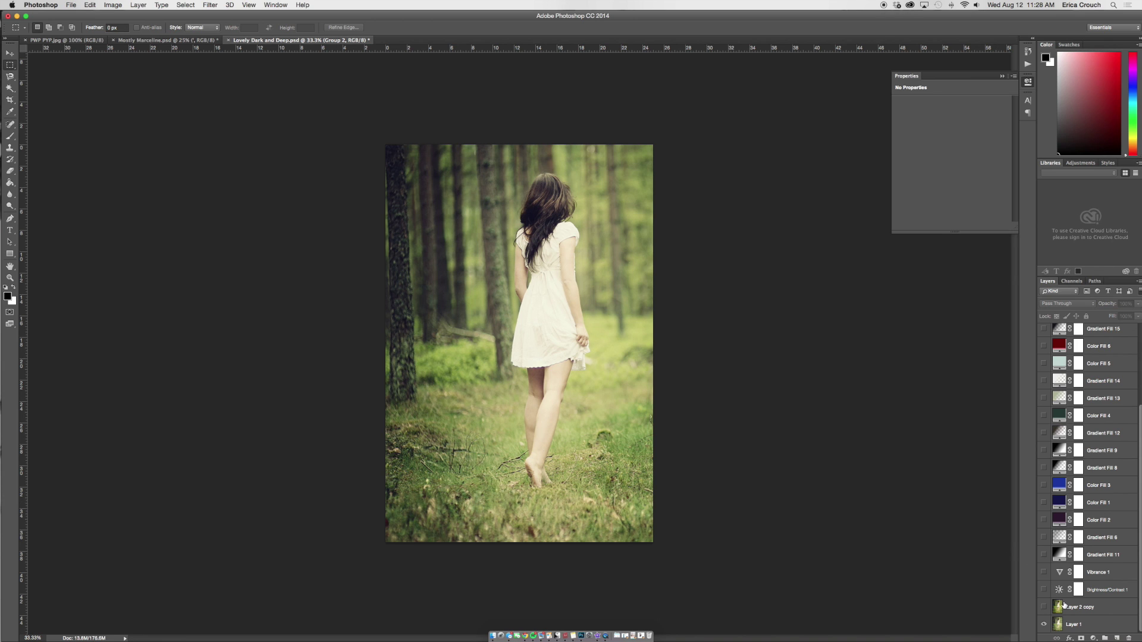
Show and select Layer 2 copy, and look over the available image adjustments without applying one
click(1044, 606)
key(Escape)
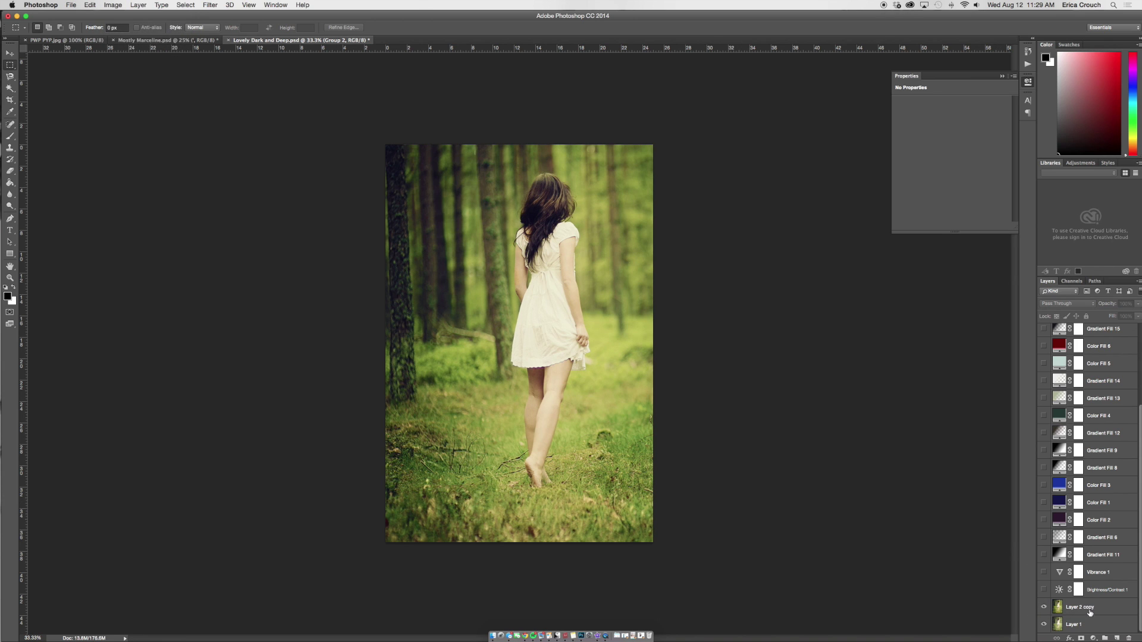
click(1079, 607)
click(90, 5)
click(90, 5)
click(113, 5)
mouse_move(128, 34)
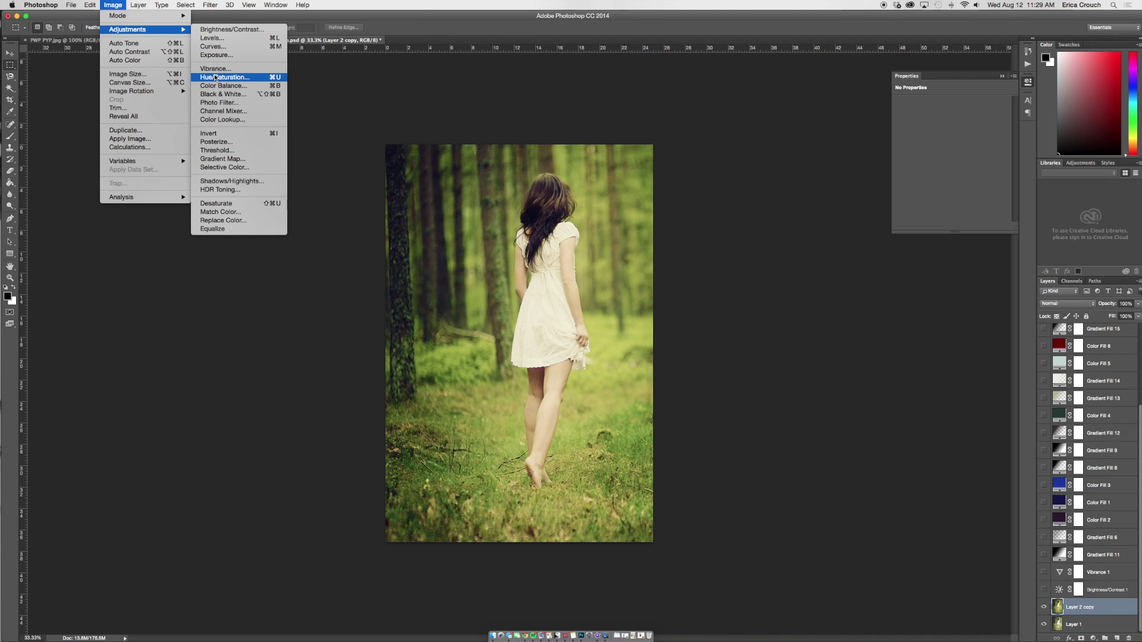
click(369, 186)
Select the Brightness/Contrast 1 layer, look over the adjustment layer types, and show the layer after comparing it on and off
click(1095, 591)
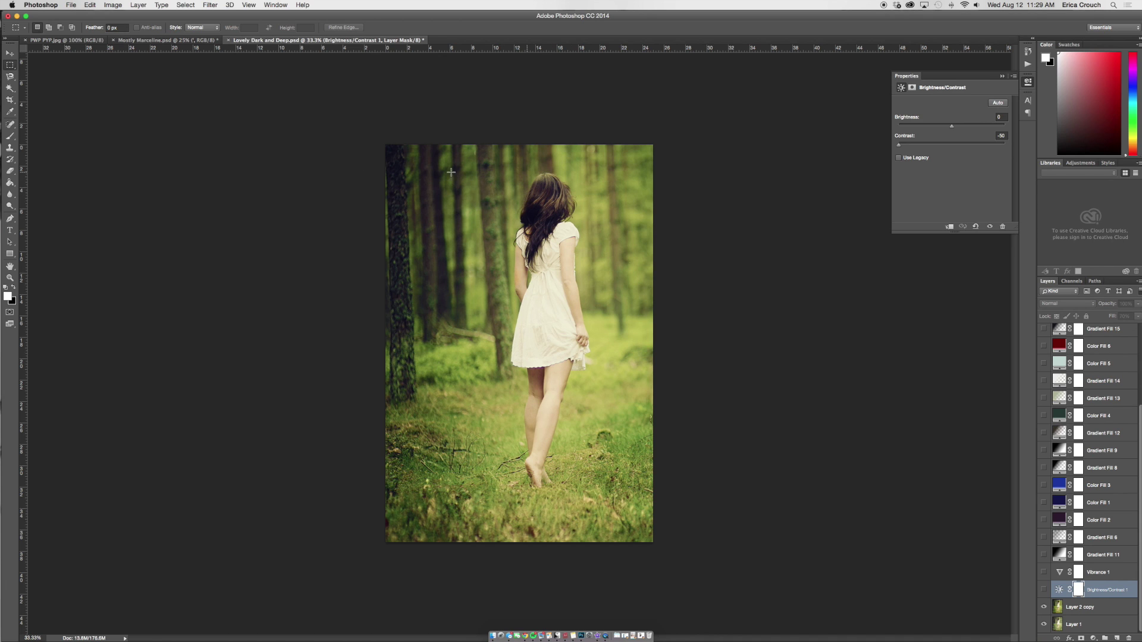
click(142, 5)
mouse_move(185, 95)
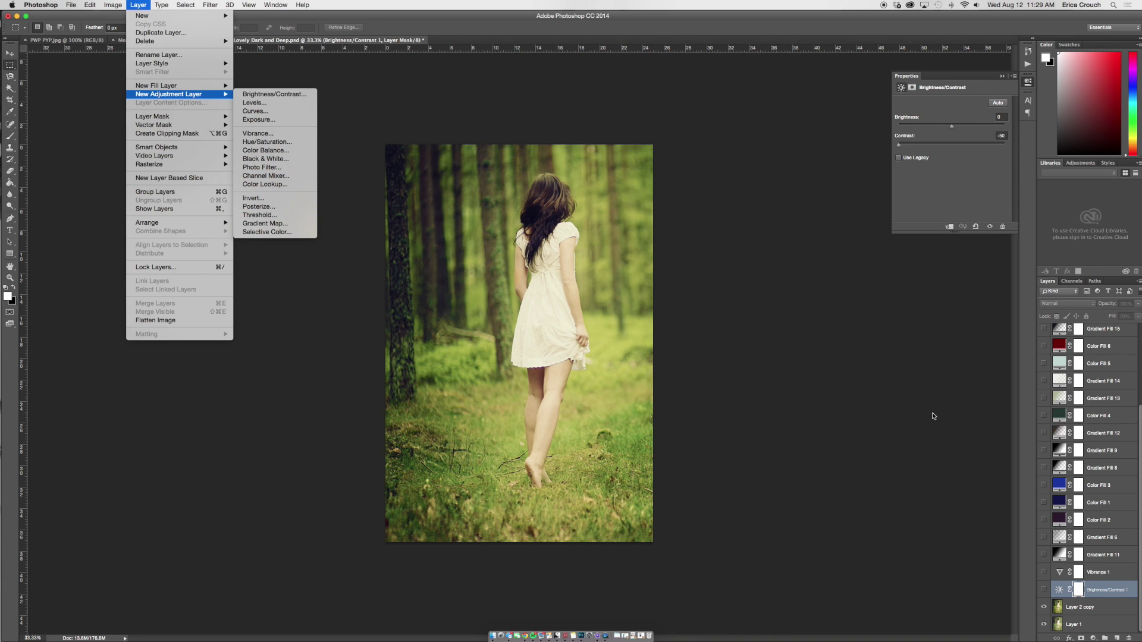
click(1044, 590)
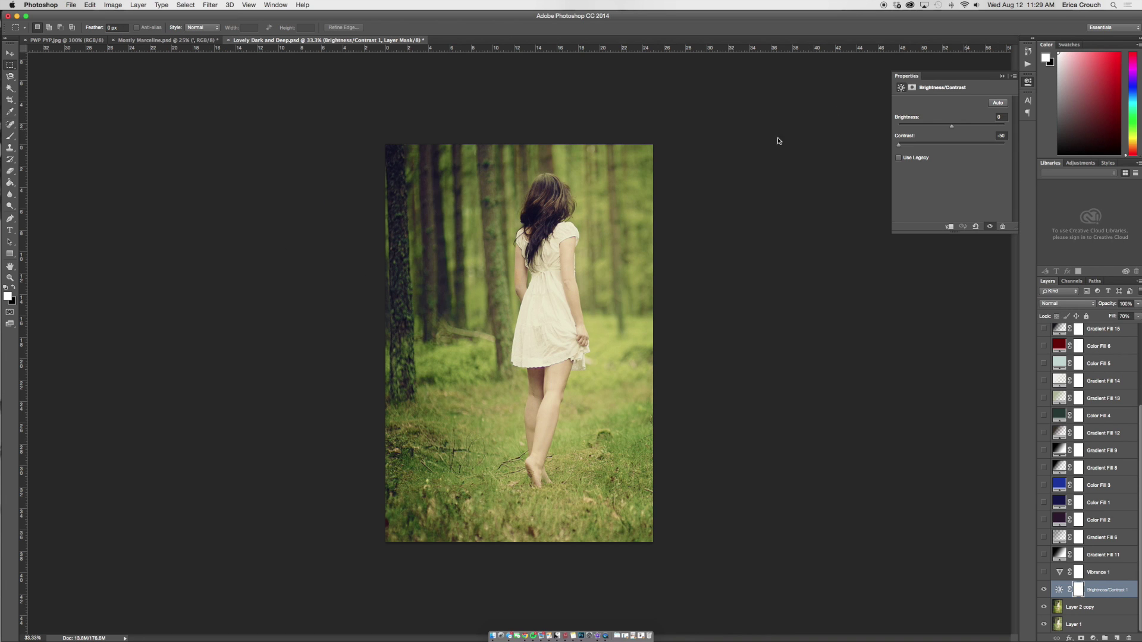
click(1044, 590)
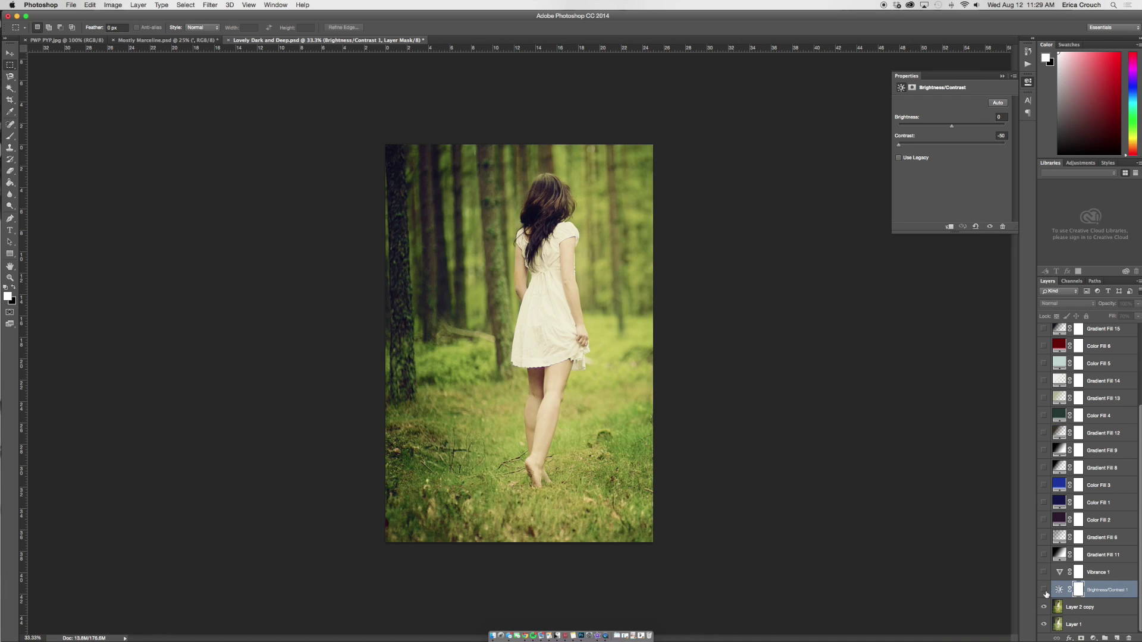
click(1045, 590)
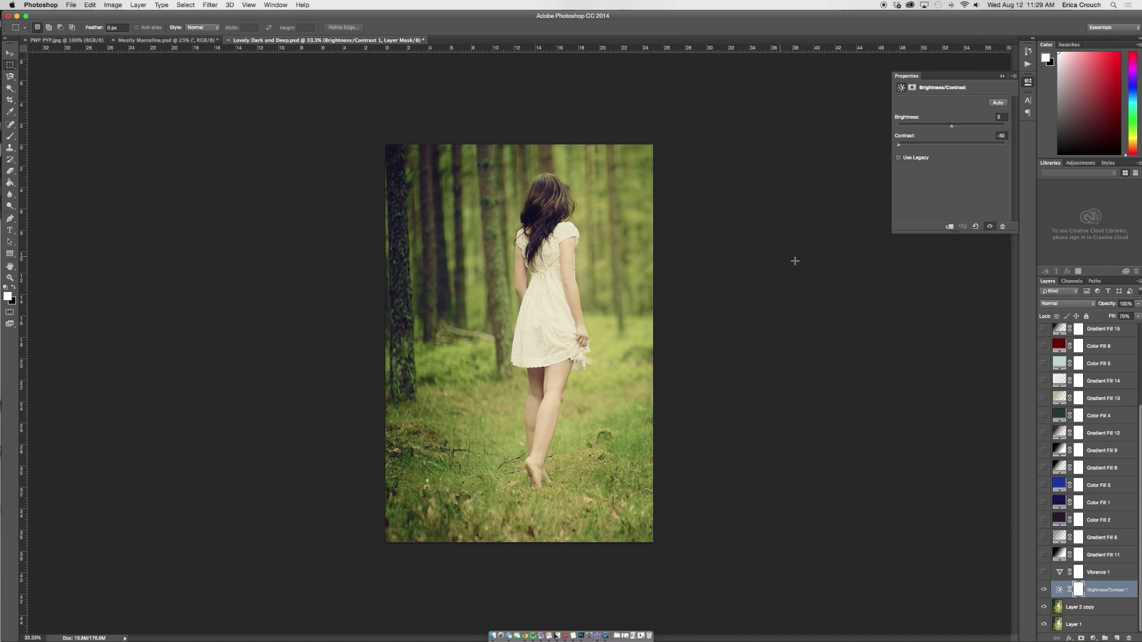
Show and select the Vibrance 1 layer, and point out the Gradient option for new fill layers without creating one
click(1044, 572)
click(1097, 572)
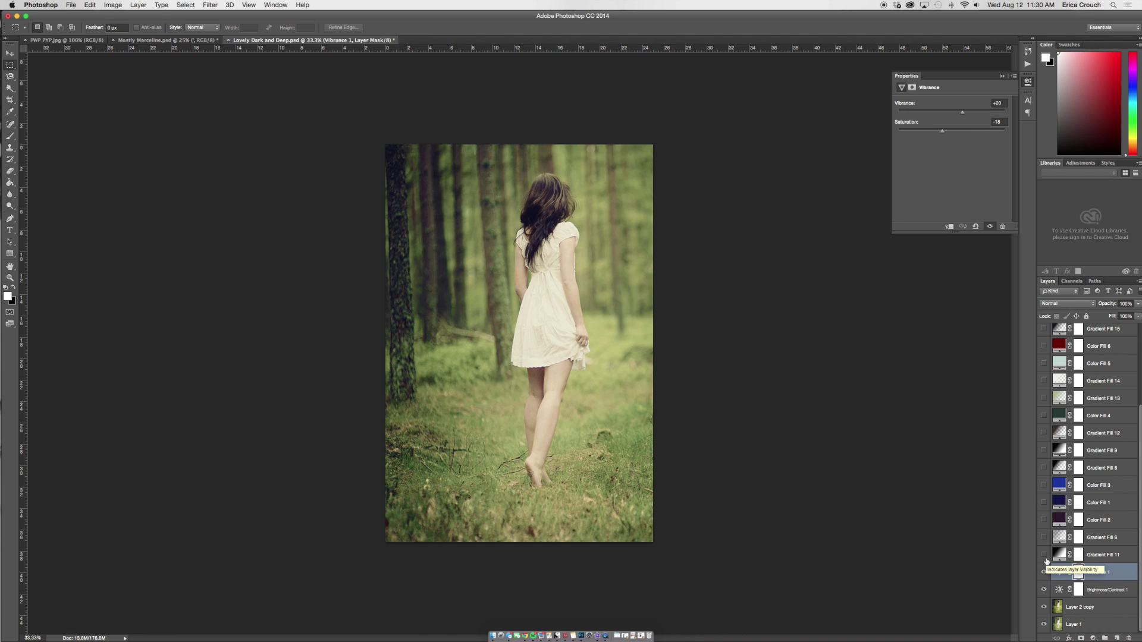
scroll(1076, 555, up, 2)
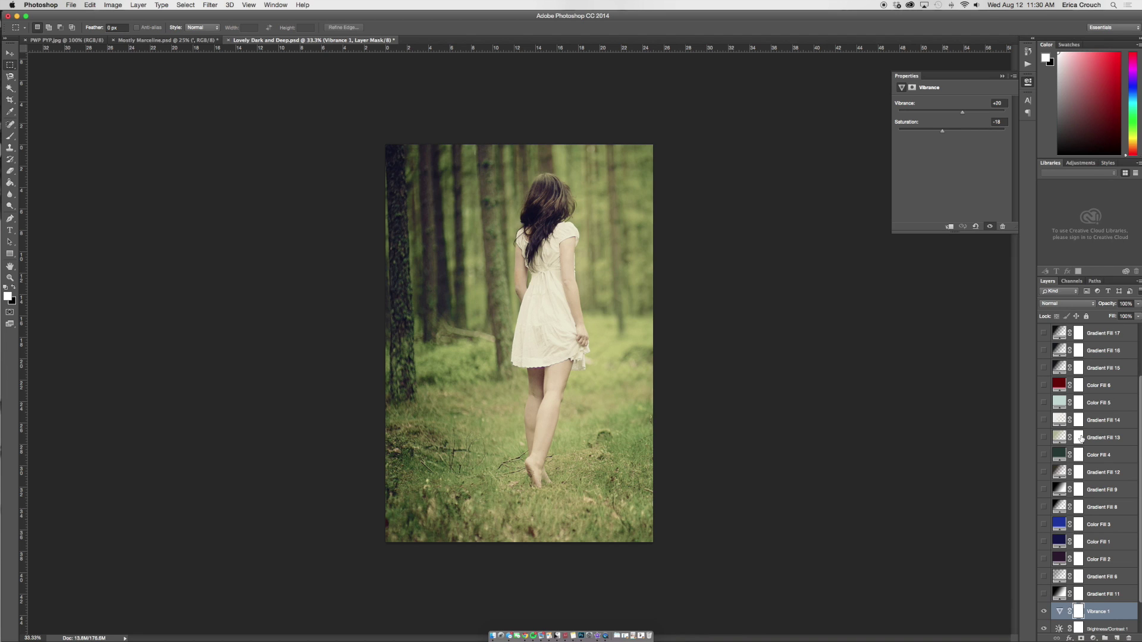
scroll(1088, 359, up, 1)
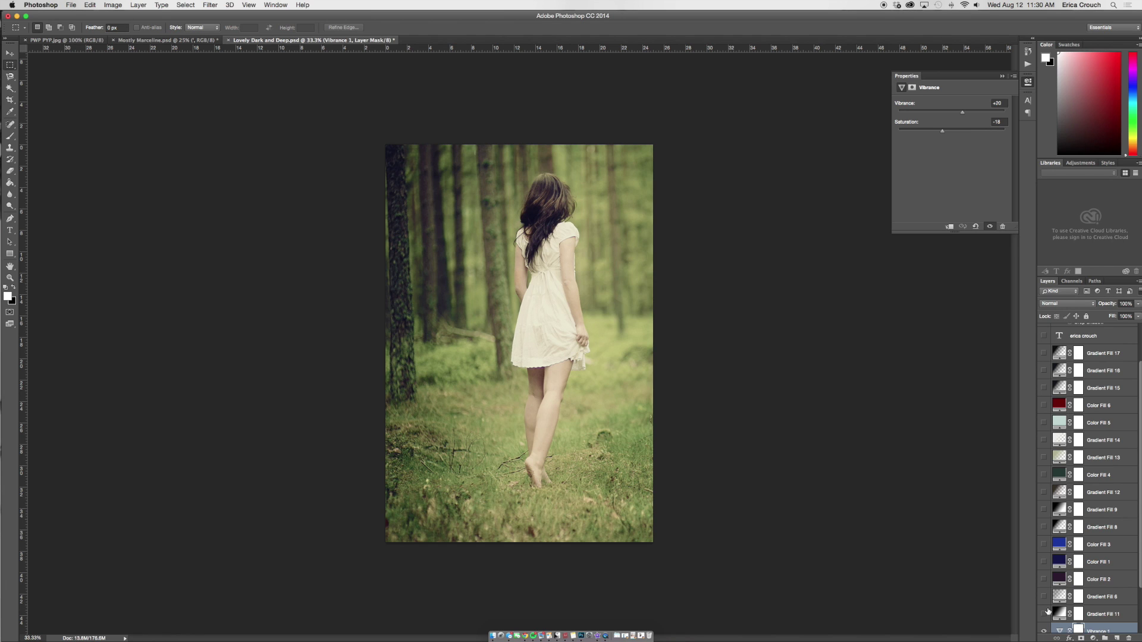
click(161, 5)
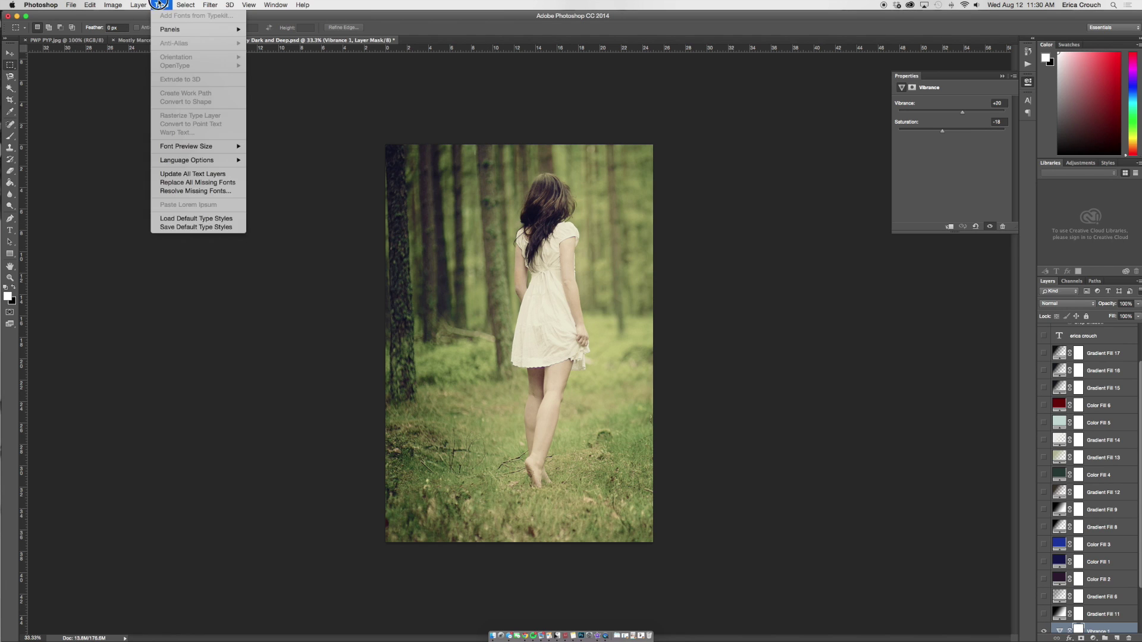
mouse_move(138, 5)
mouse_move(220, 86)
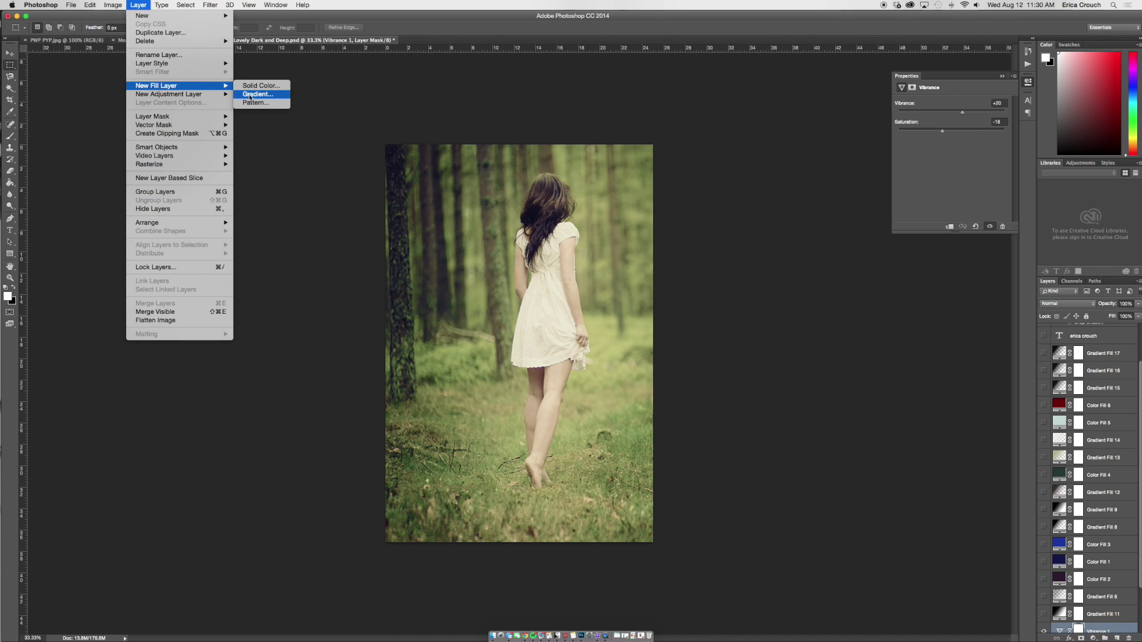
click(138, 3)
scroll(1093, 619, down, 1)
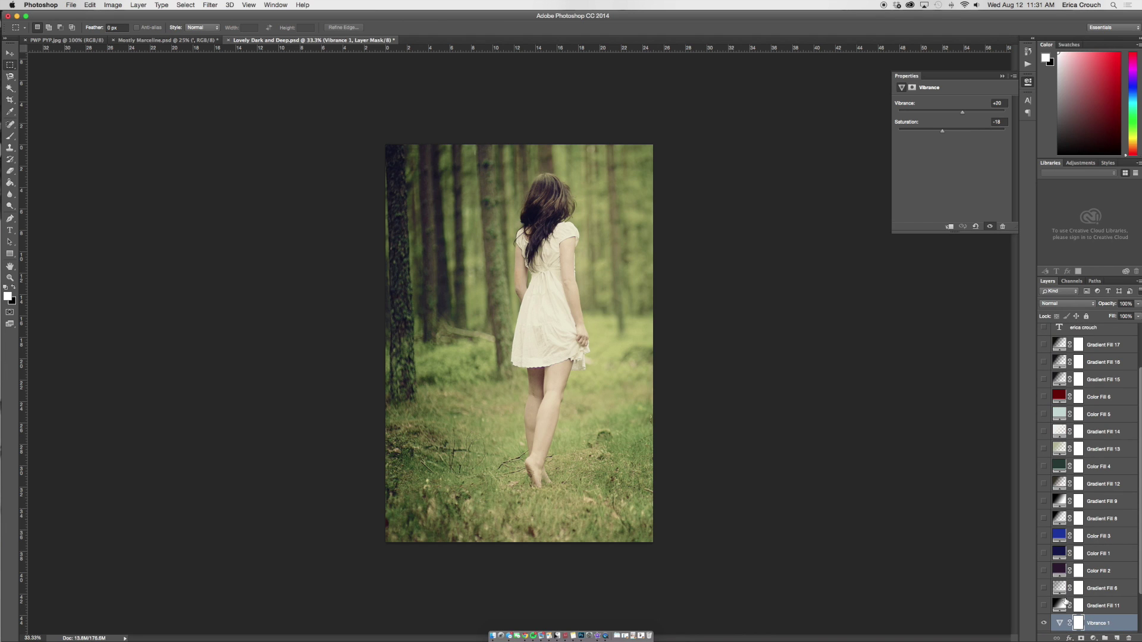
Highlight the whole stack of fill layers from Gradient Fill 17 down to Gradient Fill 11 and look through it
click(1112, 350)
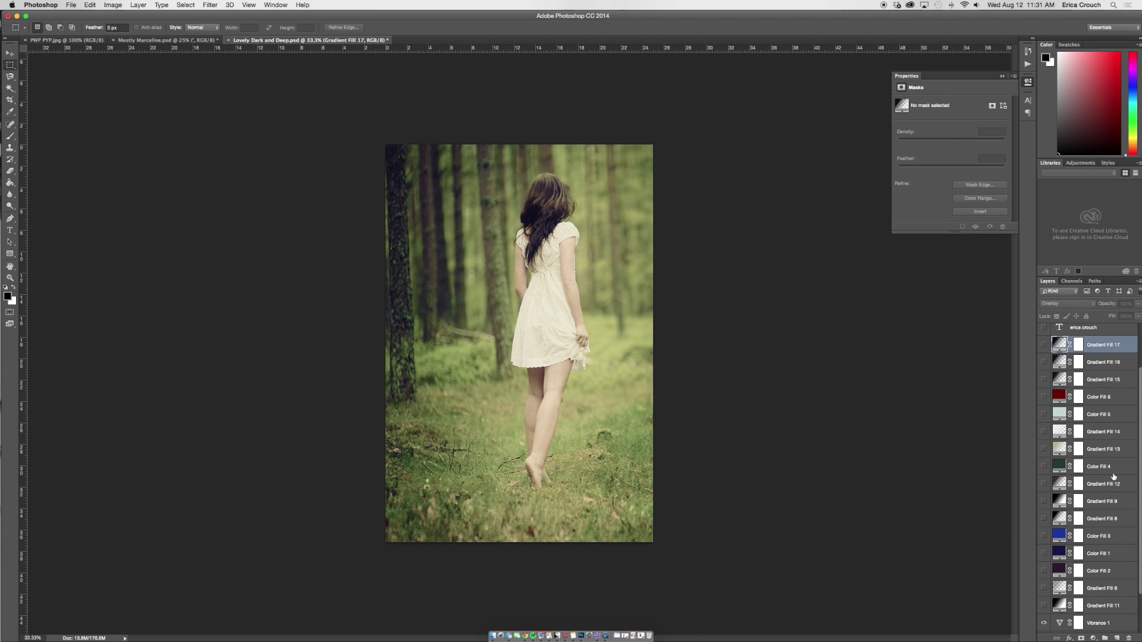
shift+click(1102, 605)
scroll(1102, 350, up, 3)
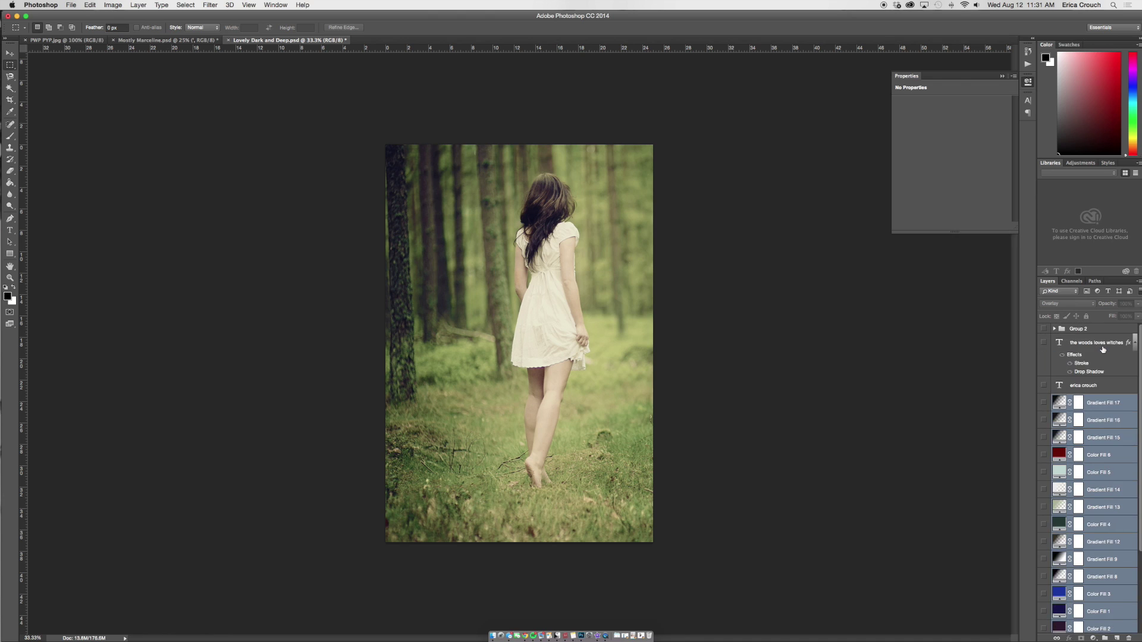
scroll(1102, 350, down, 4)
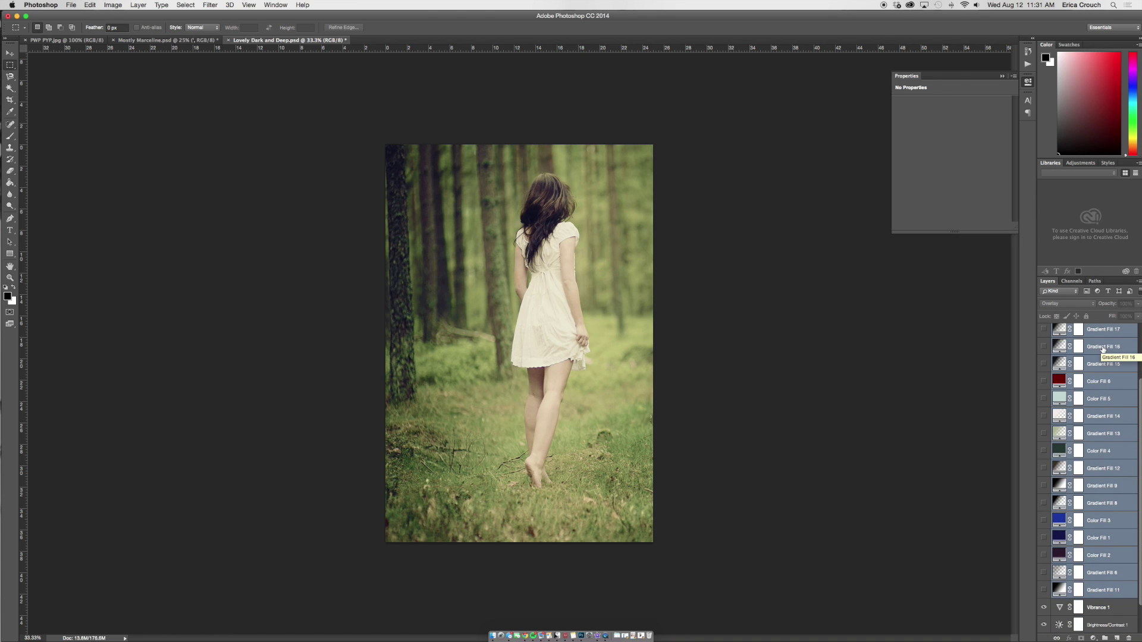
Show Gradient Fill 11, review its gradient settings without changing them, and compare the photo with the layer off and on
click(1099, 590)
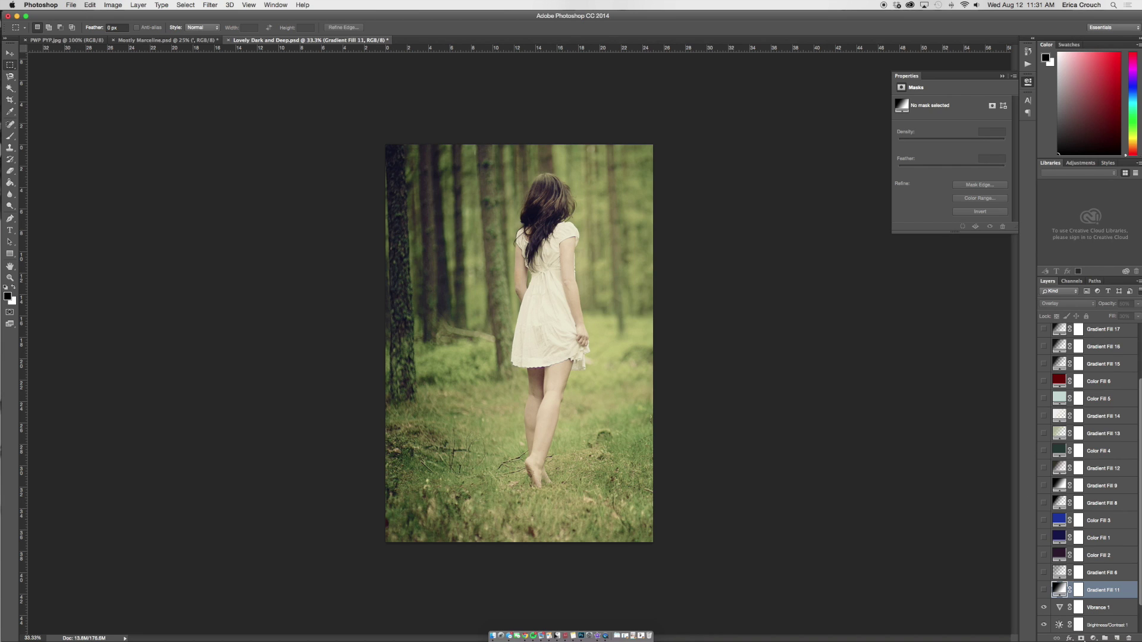
click(1044, 590)
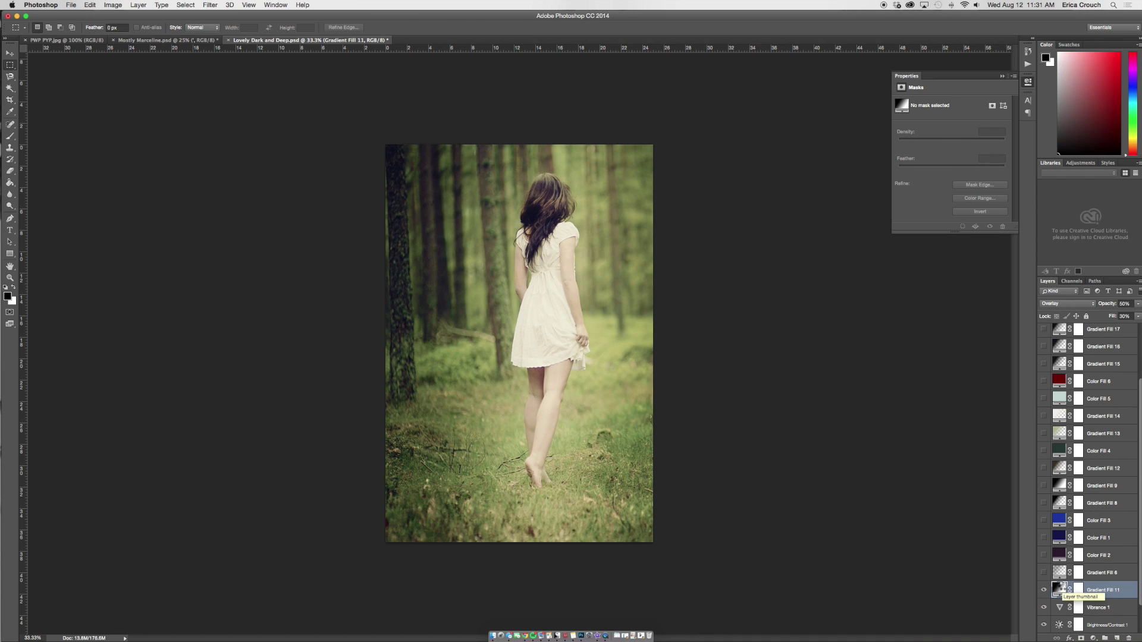
double_click(1059, 589)
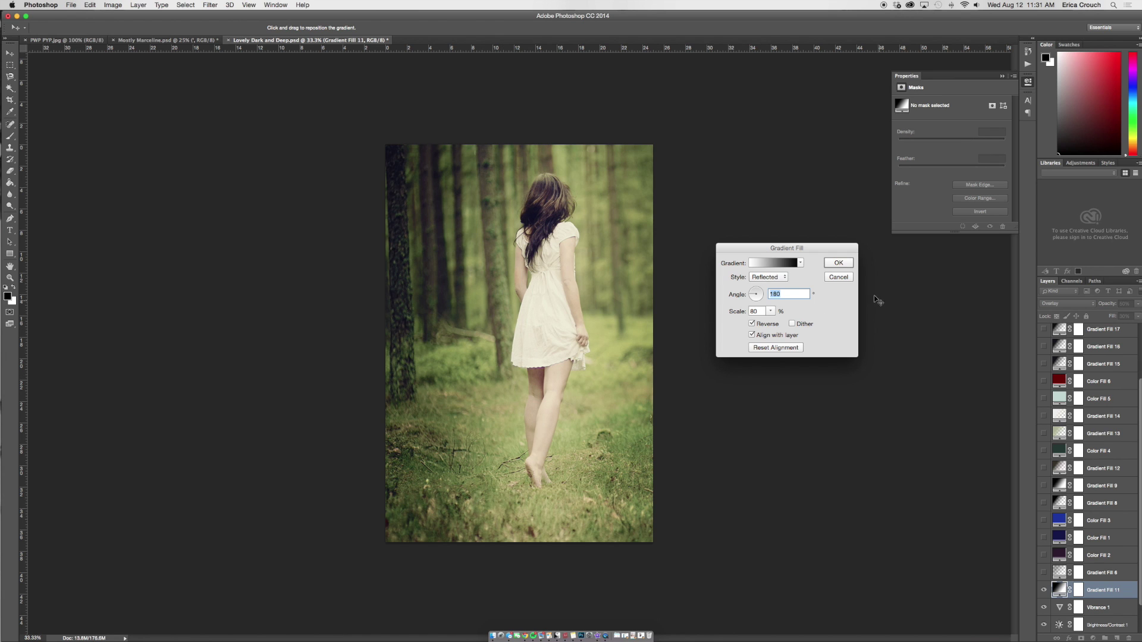
click(838, 277)
click(1043, 591)
click(1043, 590)
click(1043, 591)
click(1043, 591)
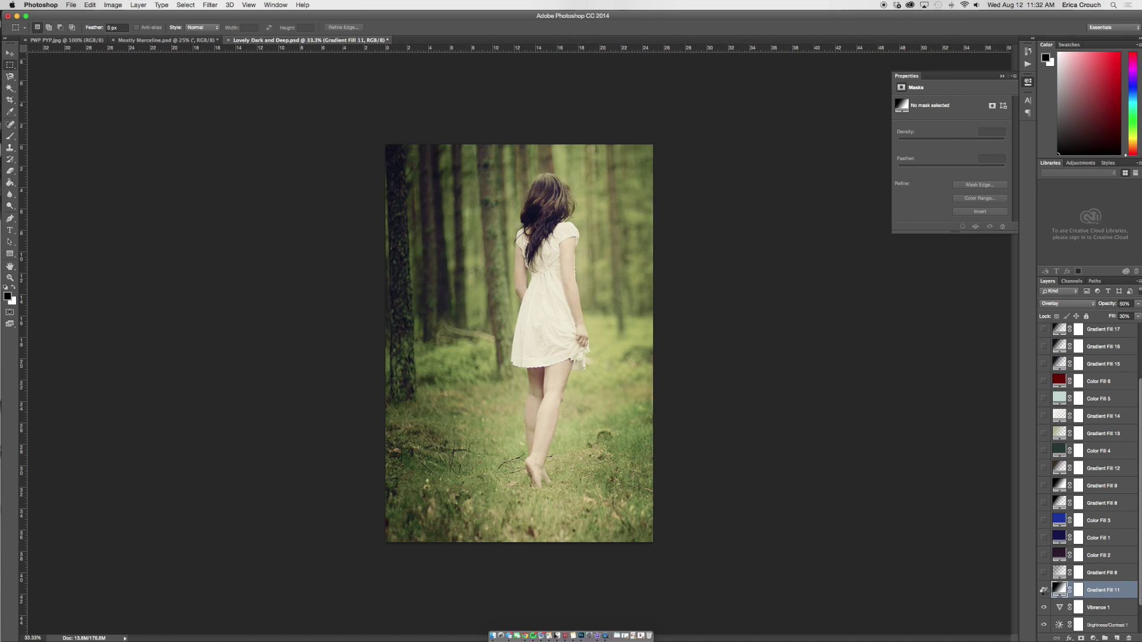
Show the Gradient Fill 6 and Color Fill 2 layers, and check Color Fill 2's colour, keeping it as is
click(1043, 572)
click(1101, 572)
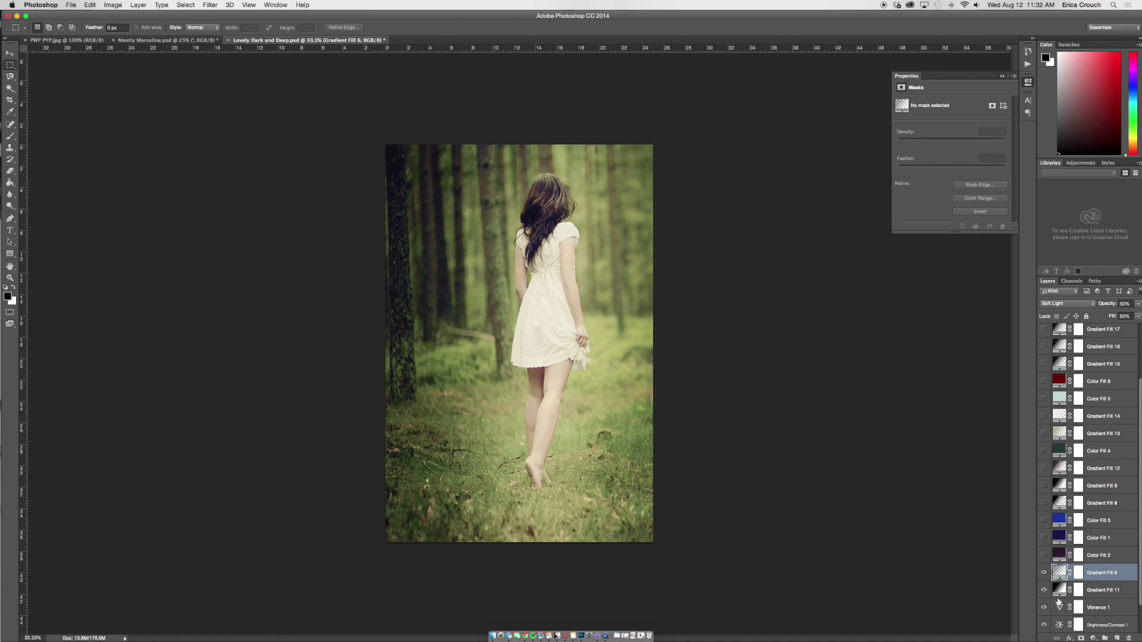
click(1044, 556)
double_click(1058, 555)
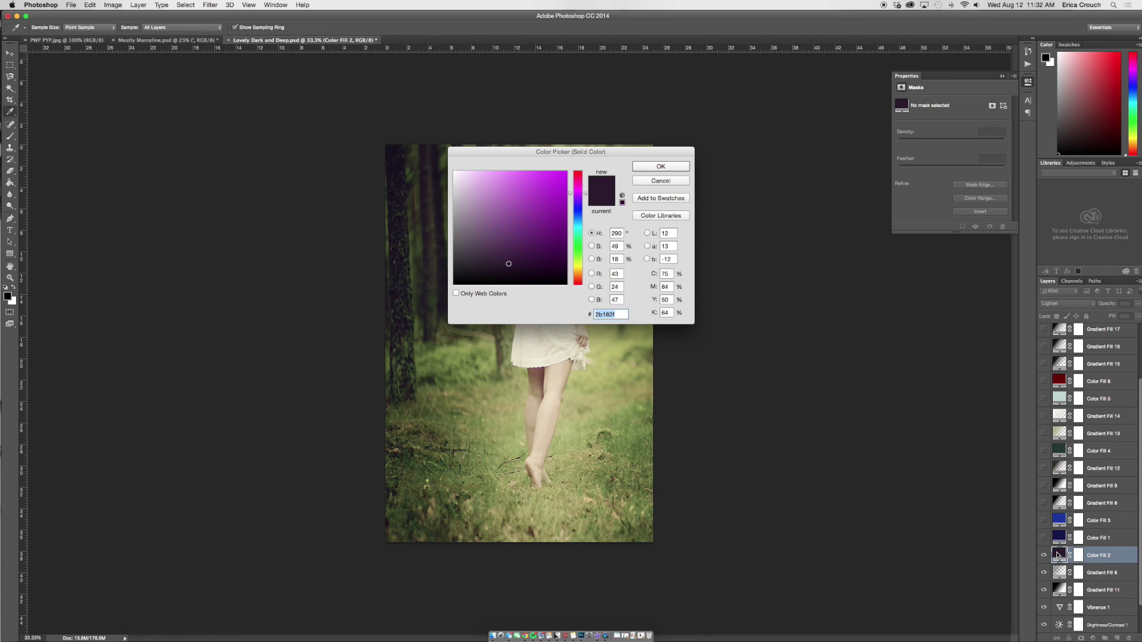
key(Return)
Show the Color Fill 1 and Color Fill 3 layers, checking each one's colour and keeping it as is
click(1044, 537)
double_click(1058, 537)
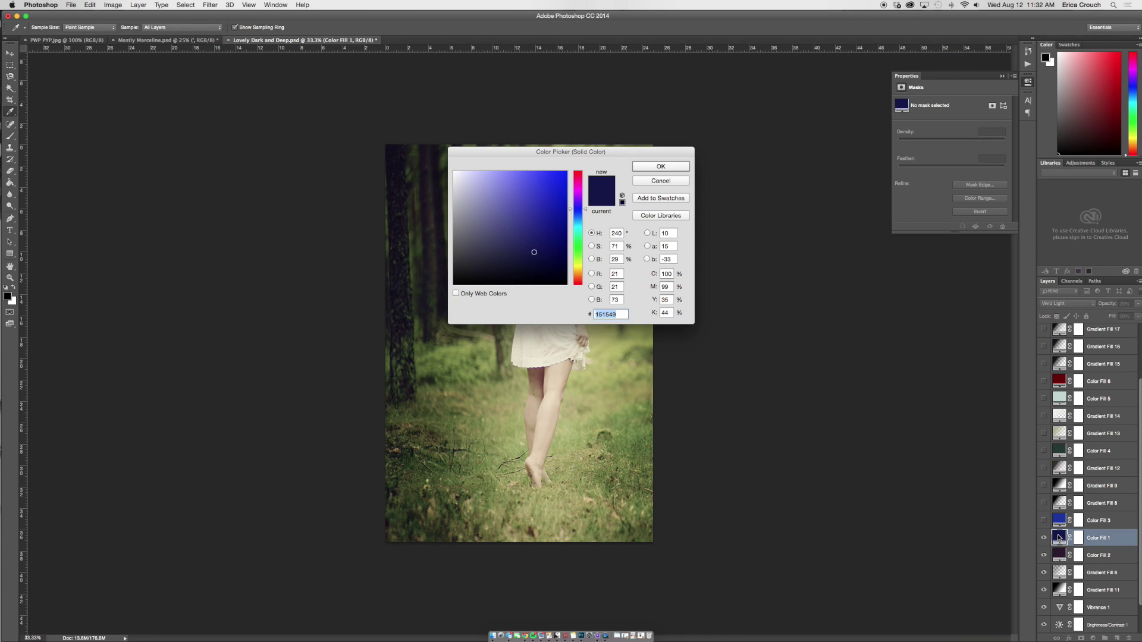
key(Return)
click(1044, 521)
double_click(1059, 521)
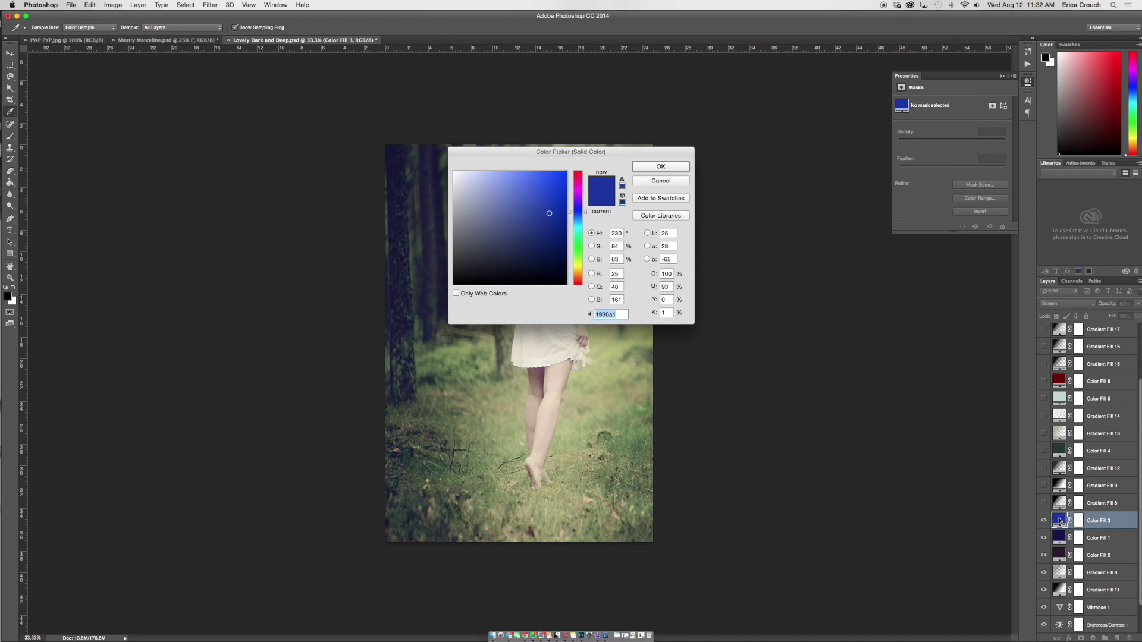
key(Return)
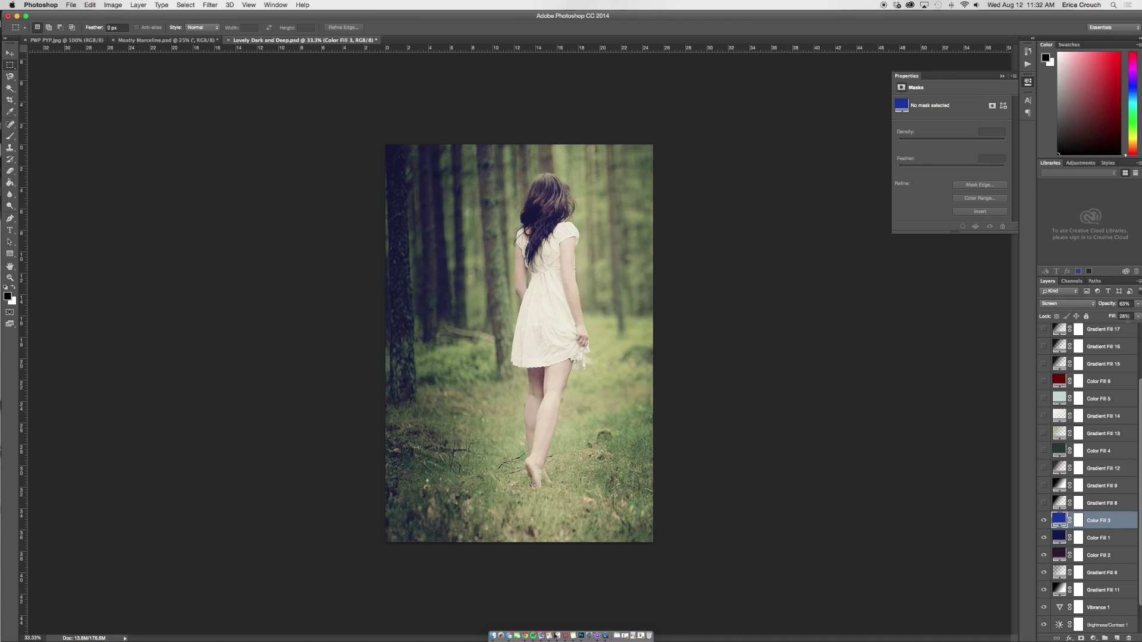
Show Gradient Fill 8, compare the photo with it off and on, and review its gradient settings without changing them
click(1044, 503)
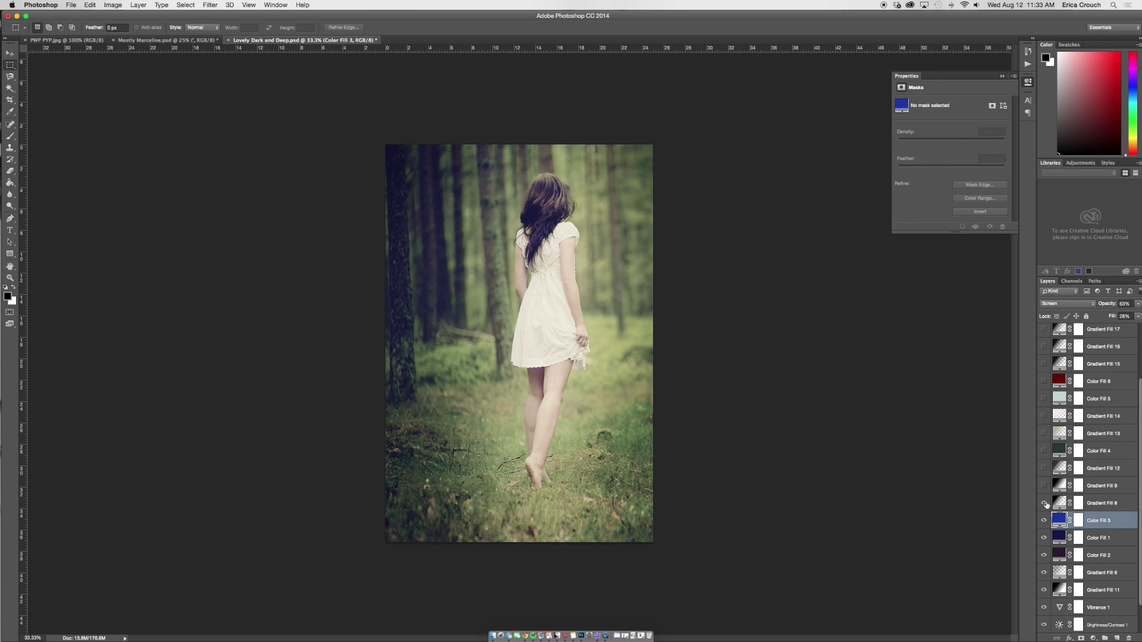
click(1044, 503)
click(1044, 504)
click(1044, 503)
click(1043, 503)
double_click(1060, 503)
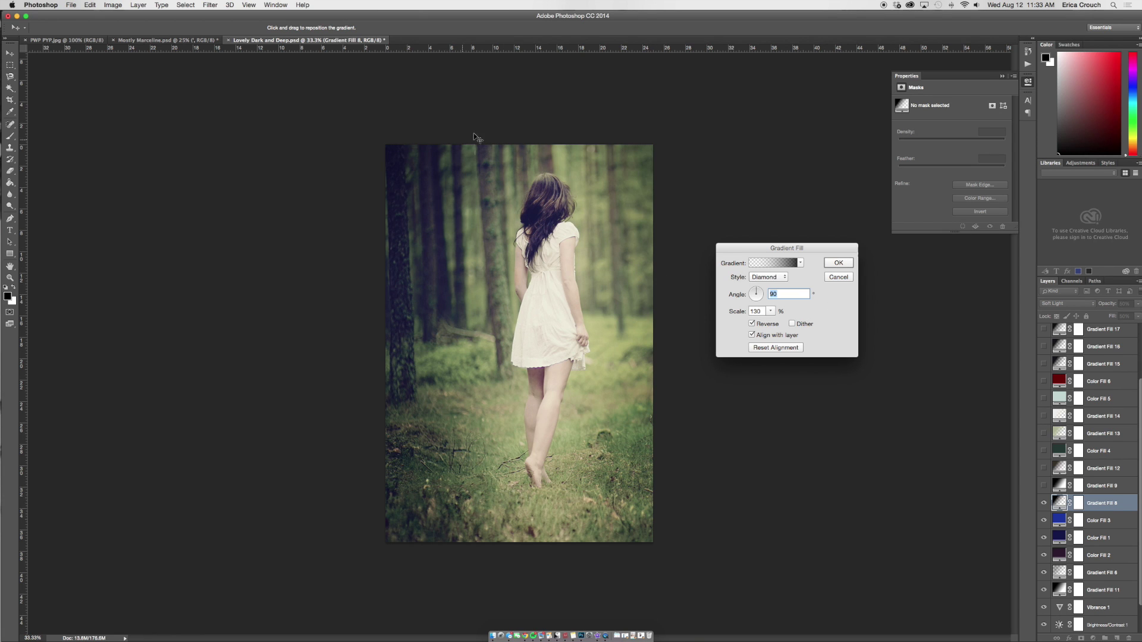
key(Escape)
Show Gradient Fill 9 and Gradient Fill 12, and review Gradient Fill 12's gradient settings without changing them
click(1093, 486)
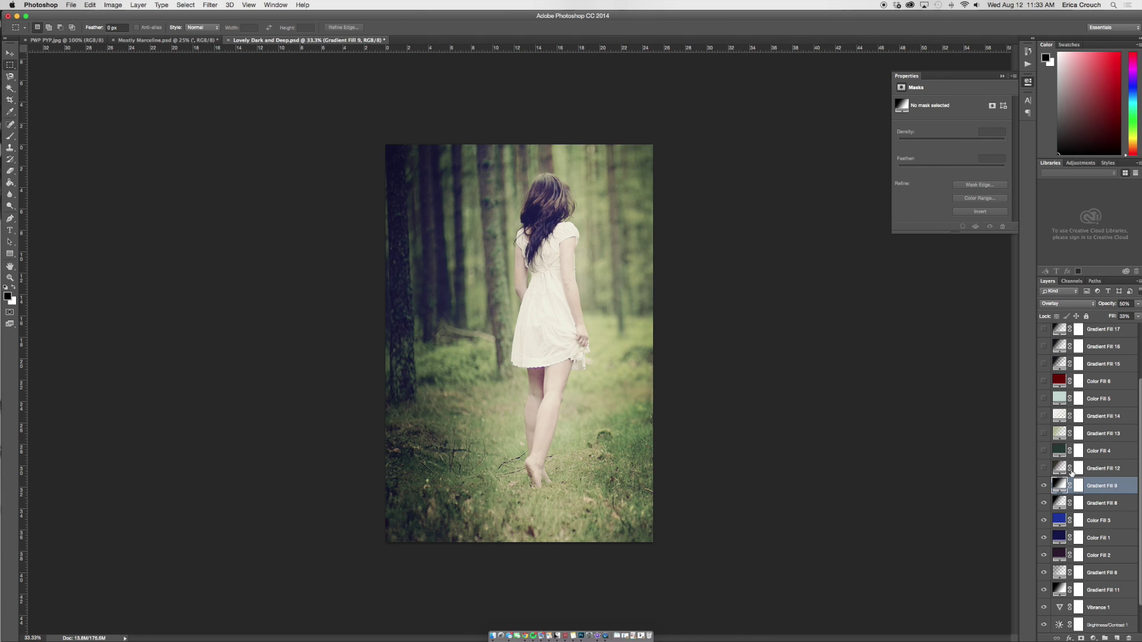
click(1043, 468)
click(1061, 467)
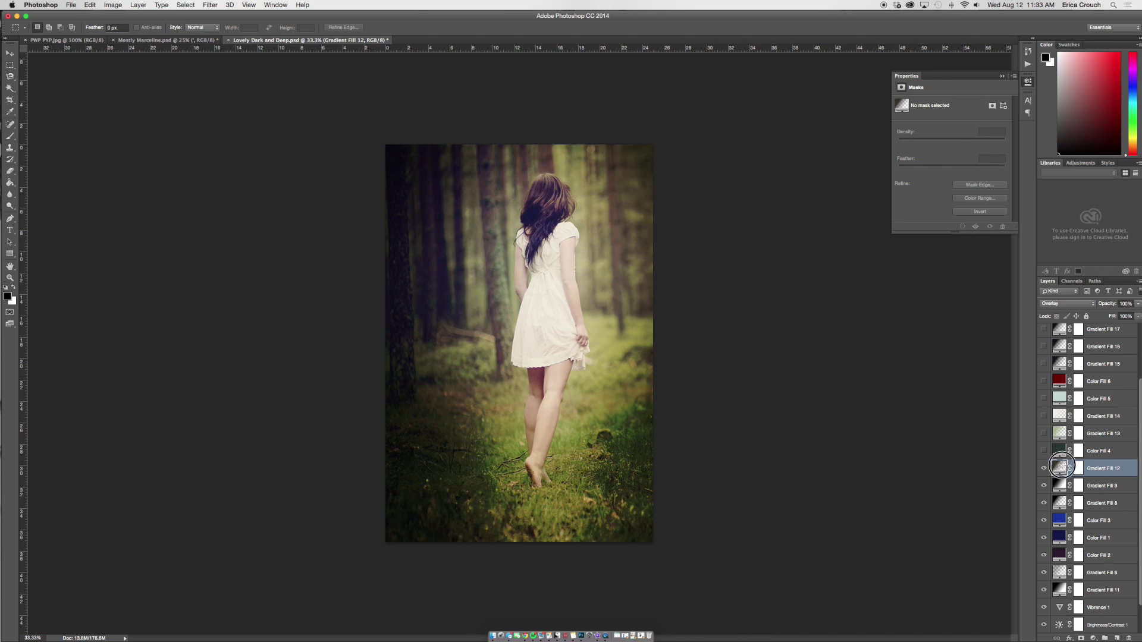
double_click(1061, 468)
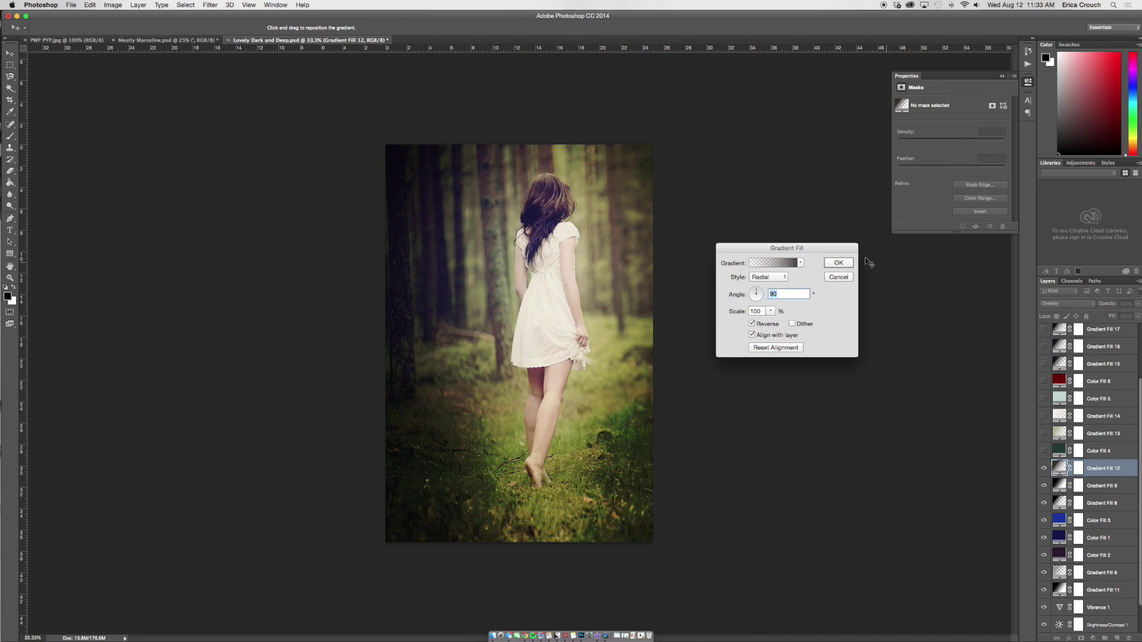
click(834, 278)
key(m)
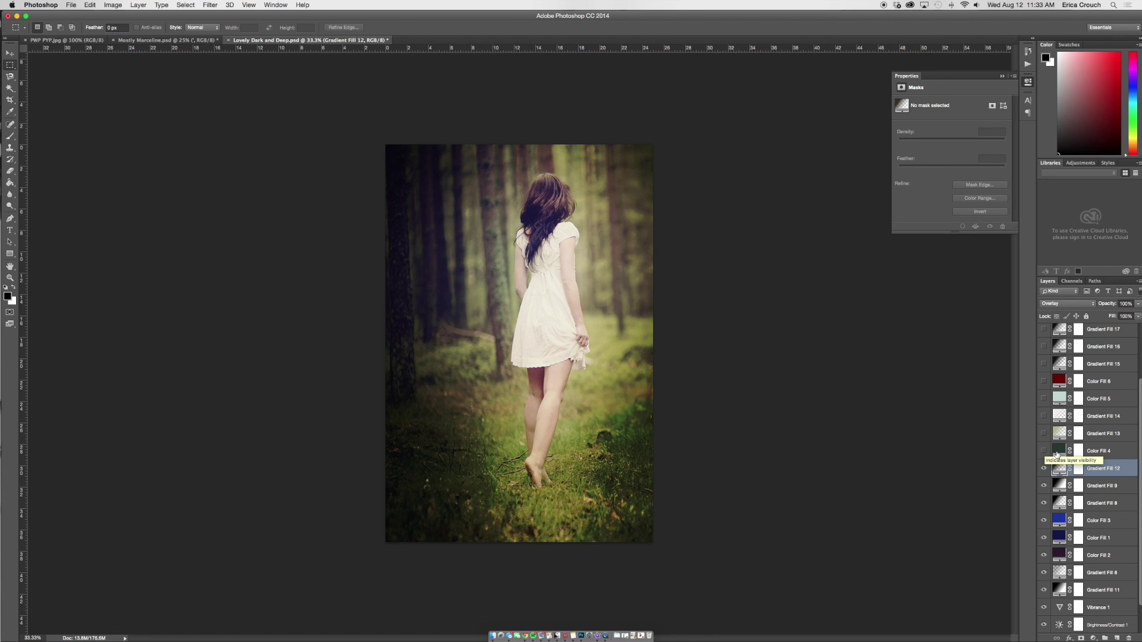
Check Color Fill 4's colour, keeping it as is, and show the layer over the forest photo
double_click(1059, 450)
click(648, 167)
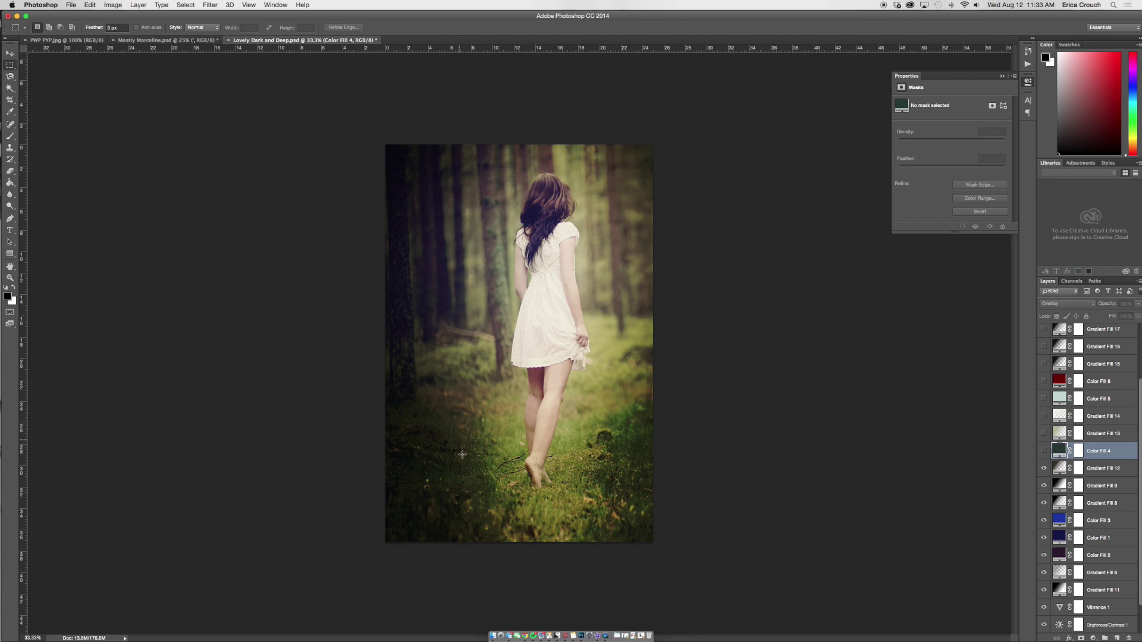
click(1043, 451)
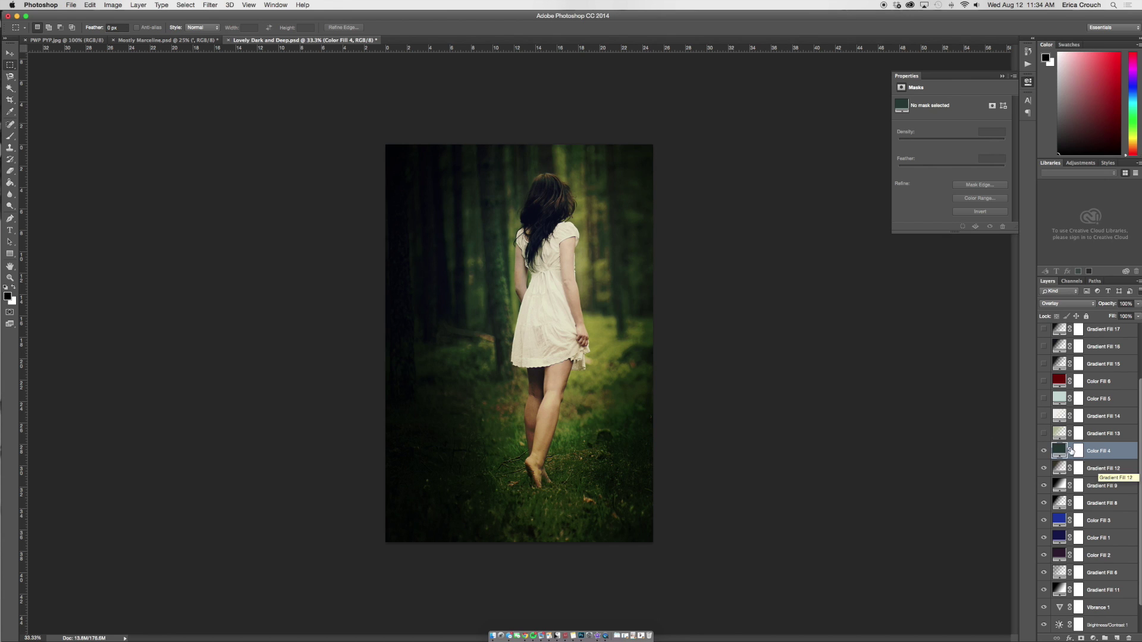
Show Gradient Fill 13 and review its gradient settings without changing them
scroll(1085, 426, up, 3)
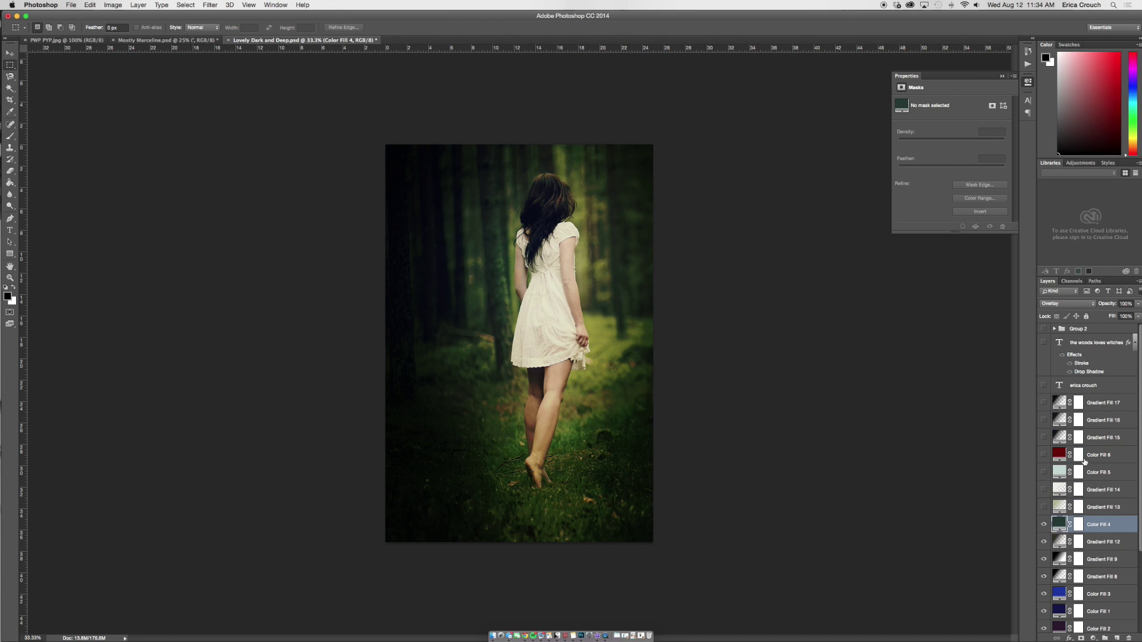
click(1043, 507)
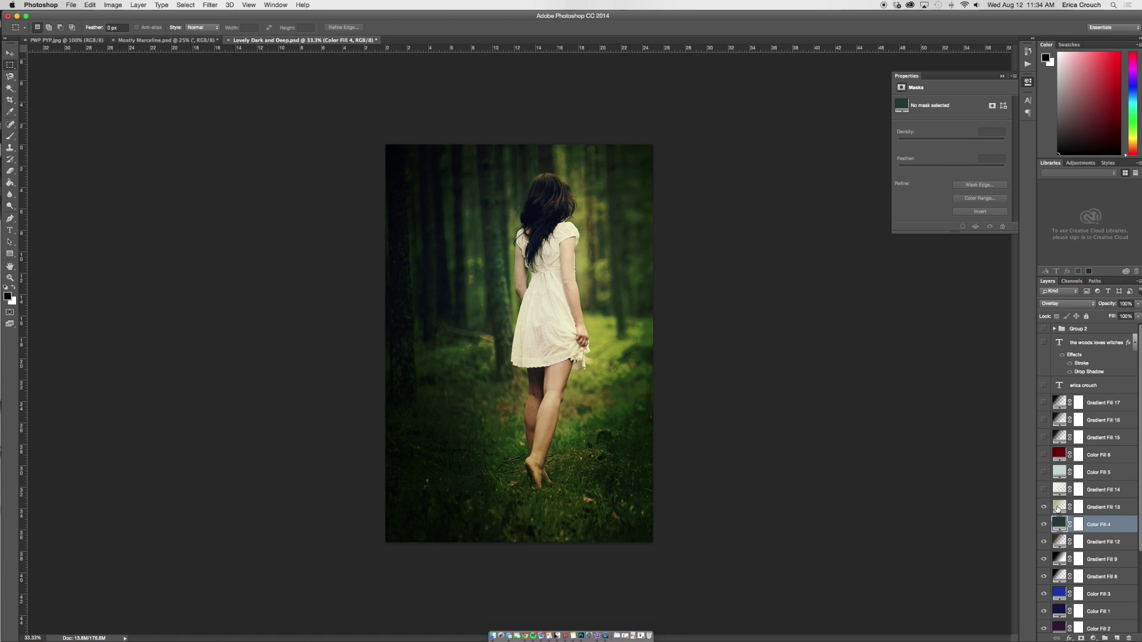
double_click(1059, 506)
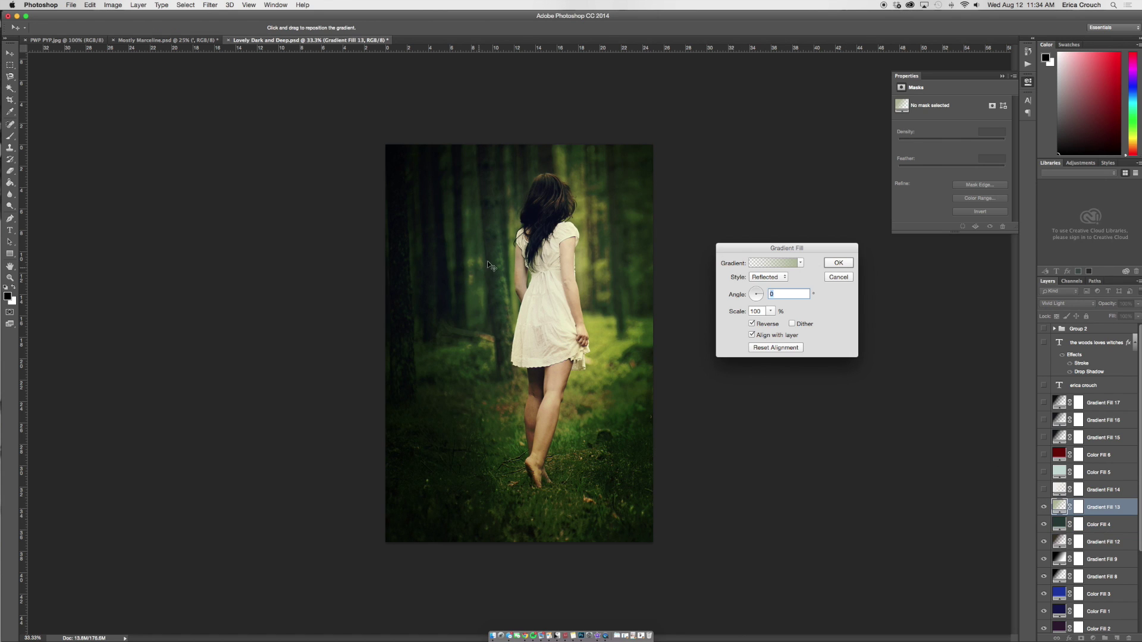
click(838, 276)
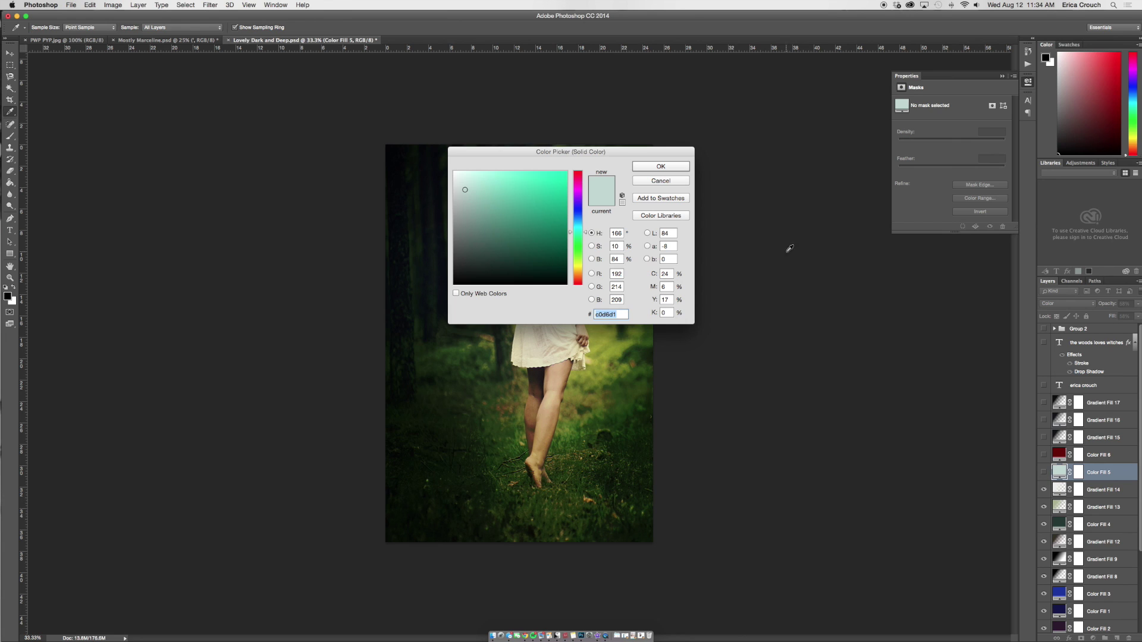
Show Gradient Fill 14, Color Fill 5 and Color Fill 6, checking both colour fills' colours and keeping them as they are
click(659, 169)
click(1044, 473)
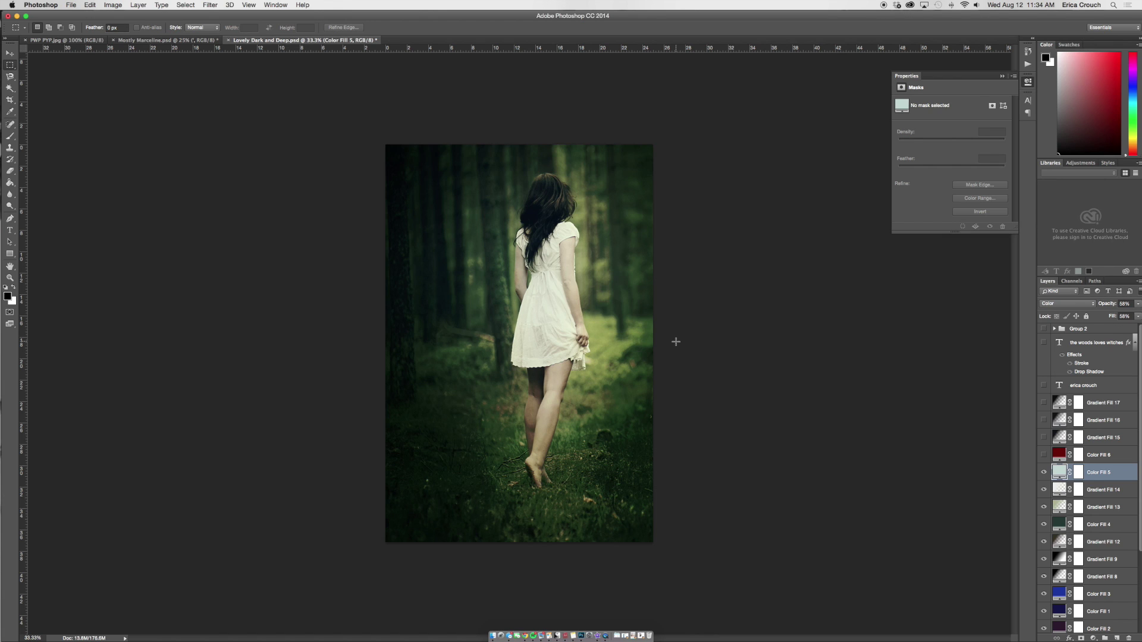
click(1044, 455)
double_click(1059, 453)
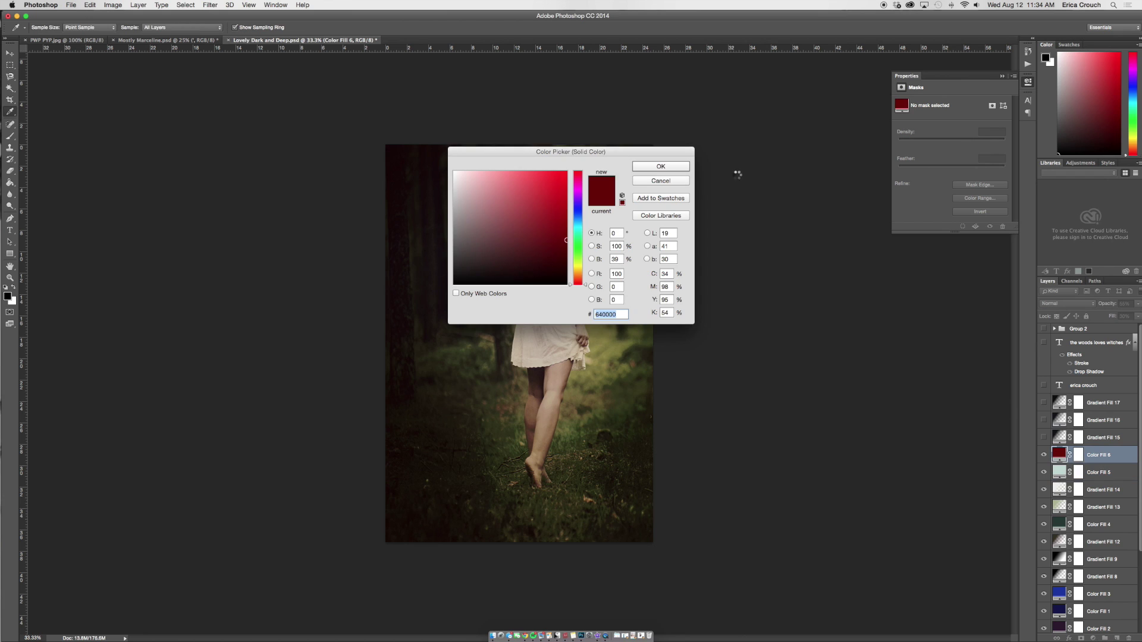
click(668, 182)
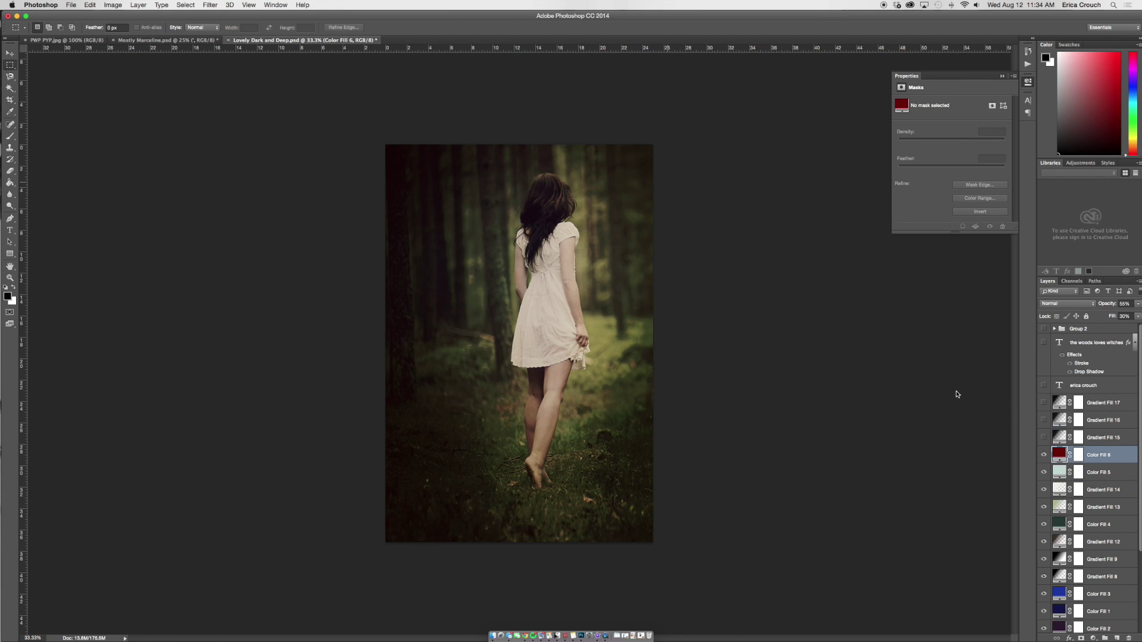
Show Gradient Fill 15, Gradient Fill 16 and Gradient Fill 17, plus the author name text layer
click(1044, 438)
click(1043, 420)
click(1045, 402)
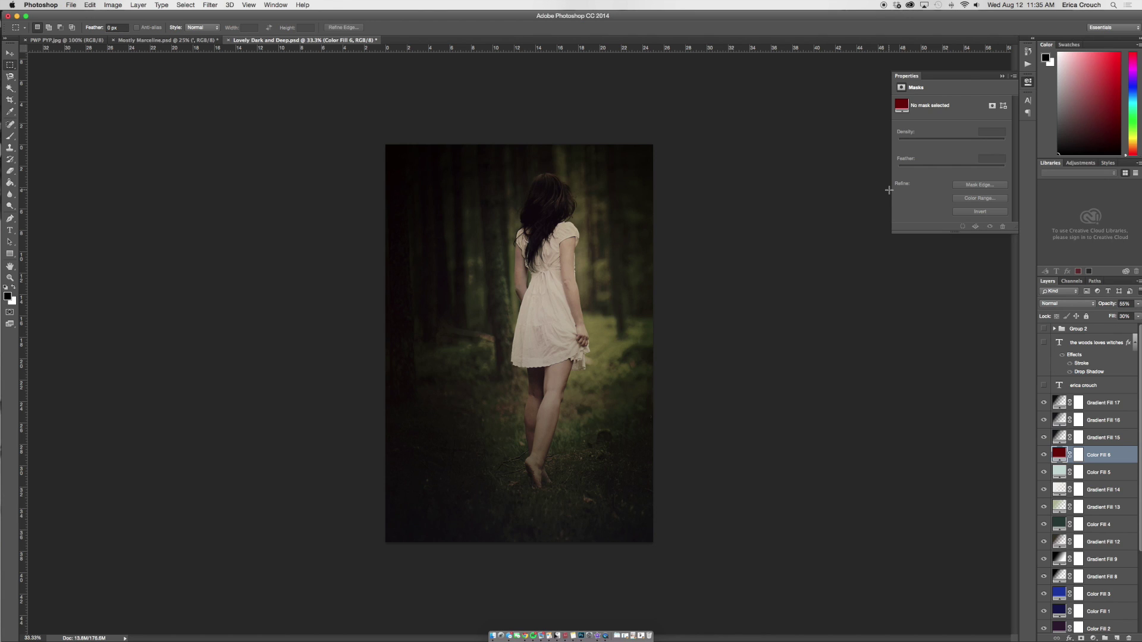
click(1044, 385)
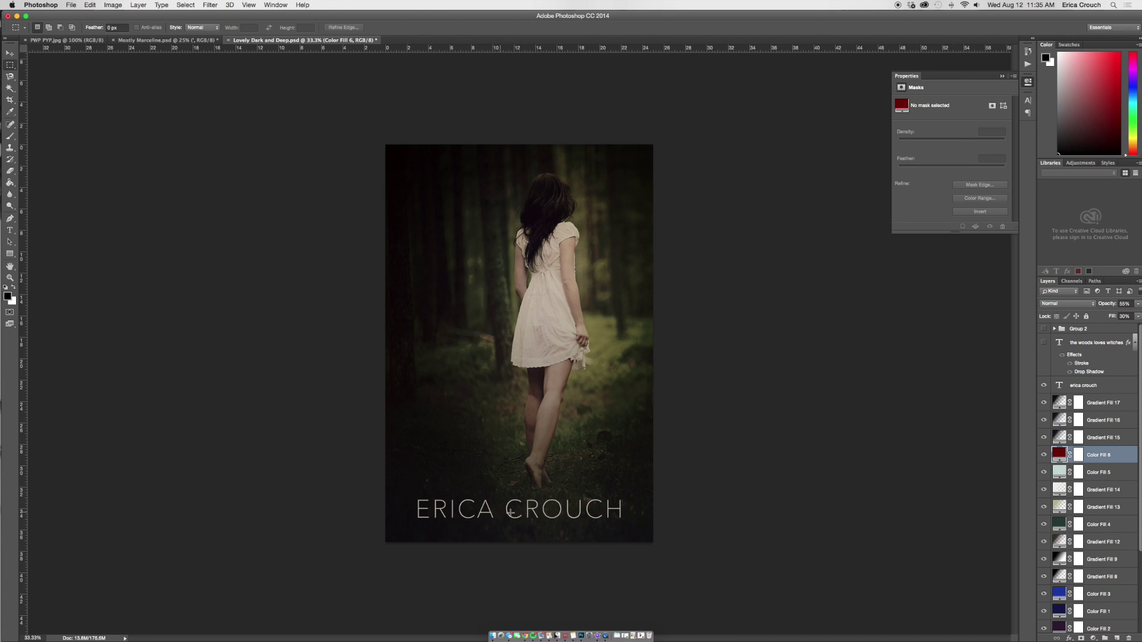
Examine how readable the author name is at thumbnail size compared with 33.3% magnification
key(super+minus)
key(super+minus)
key(super+minus)
key(super+minus)
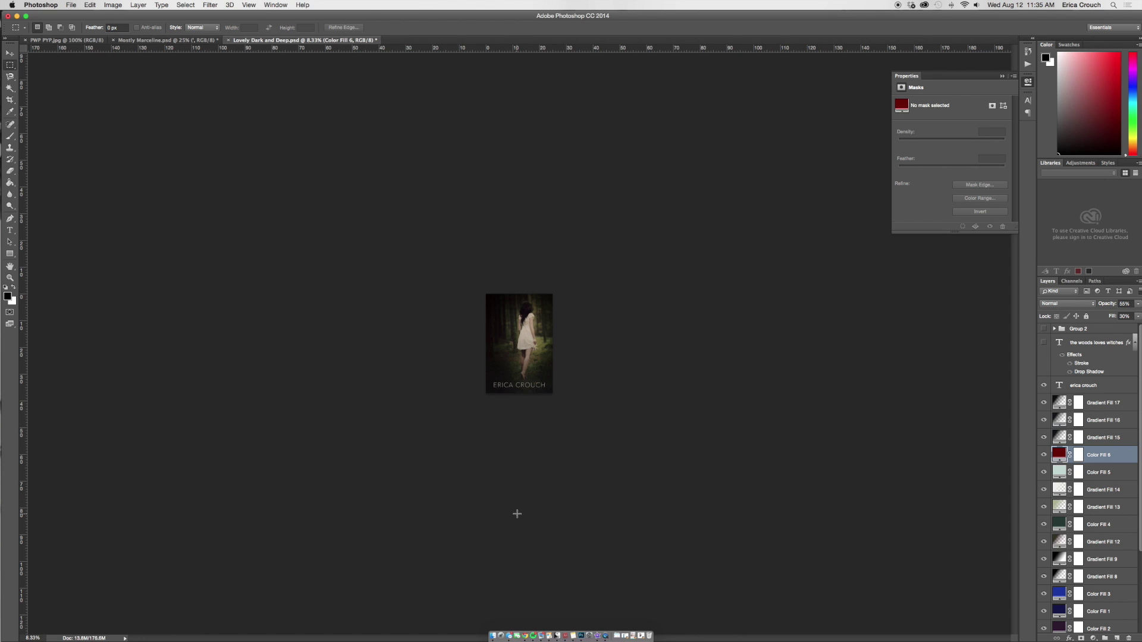
key(super+plus)
key(super+plus)
key(super+plus)
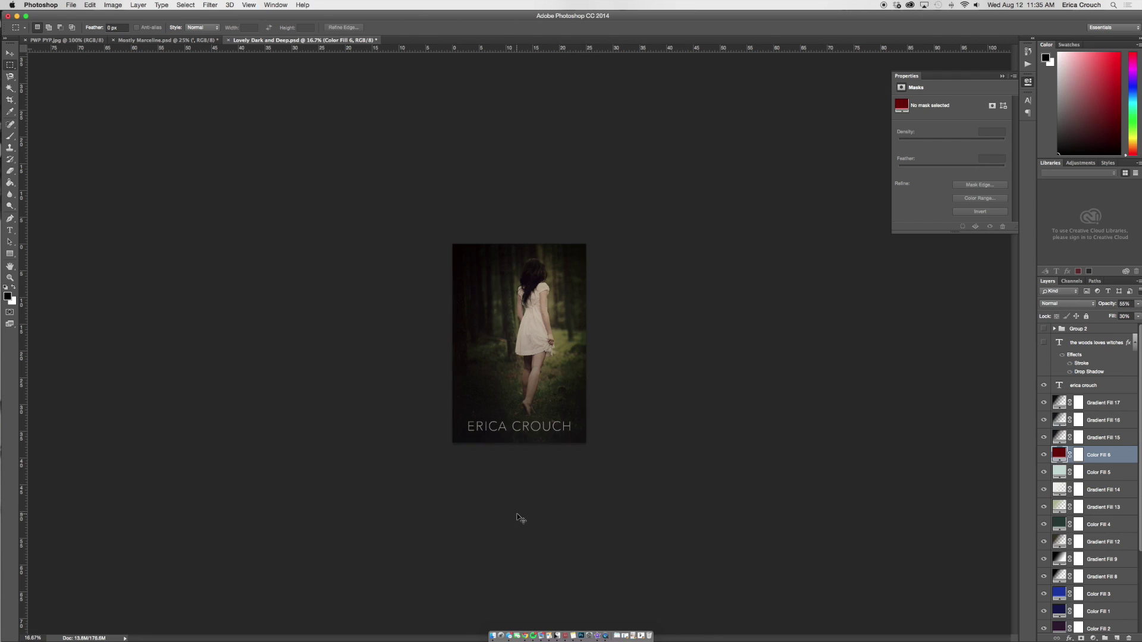
key(super+plus)
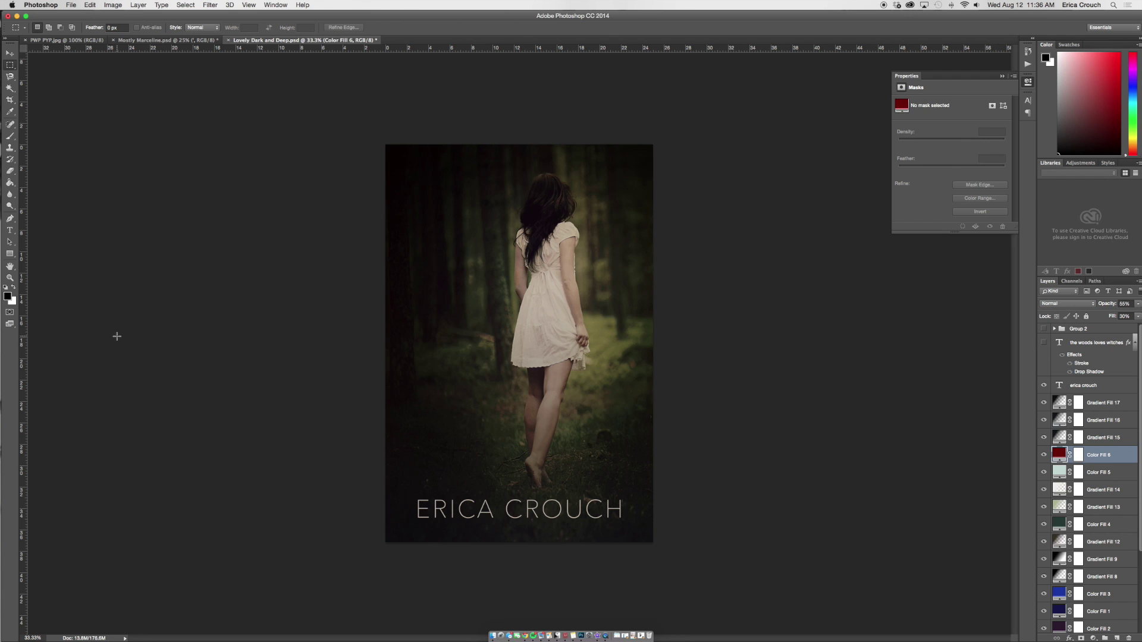
Try sampling a light tone from the cover photo as the foreground colour
click(7, 296)
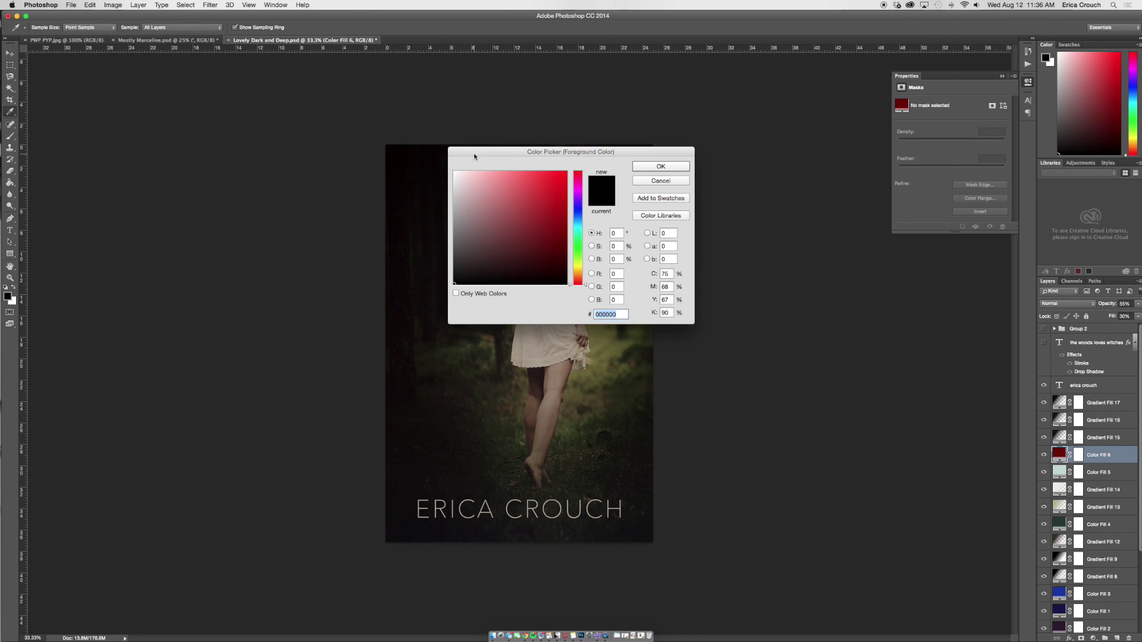
drag(474, 156, 736, 168)
drag(557, 304, 565, 293)
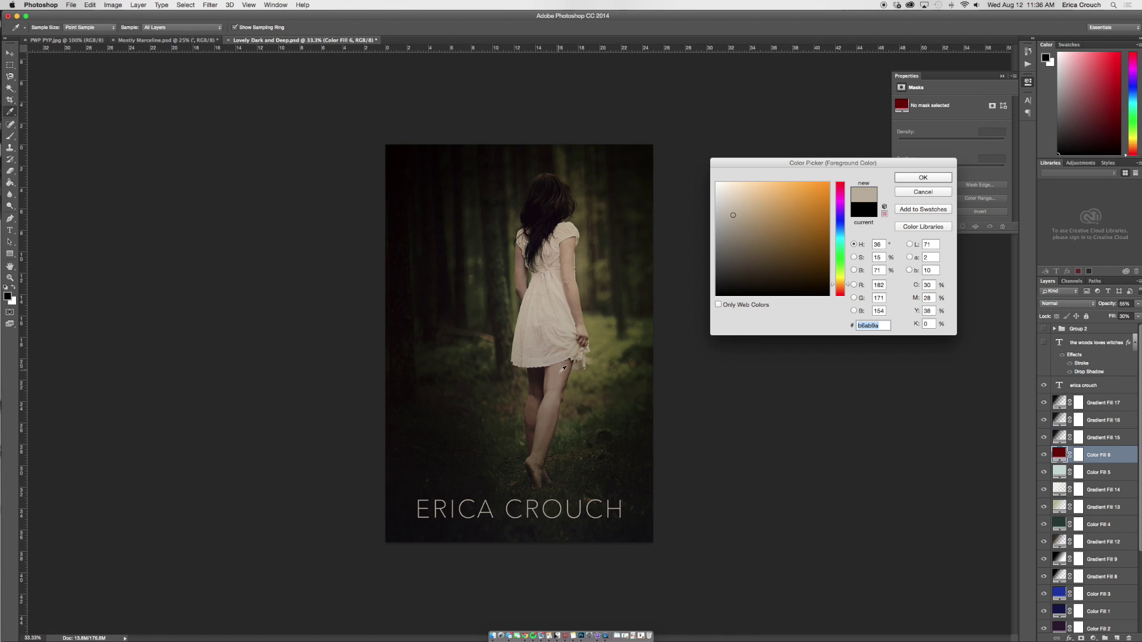
key(Return)
Show the "the woods loves witches" tagline layer and the title lettering in Group 2
click(1088, 386)
click(1045, 343)
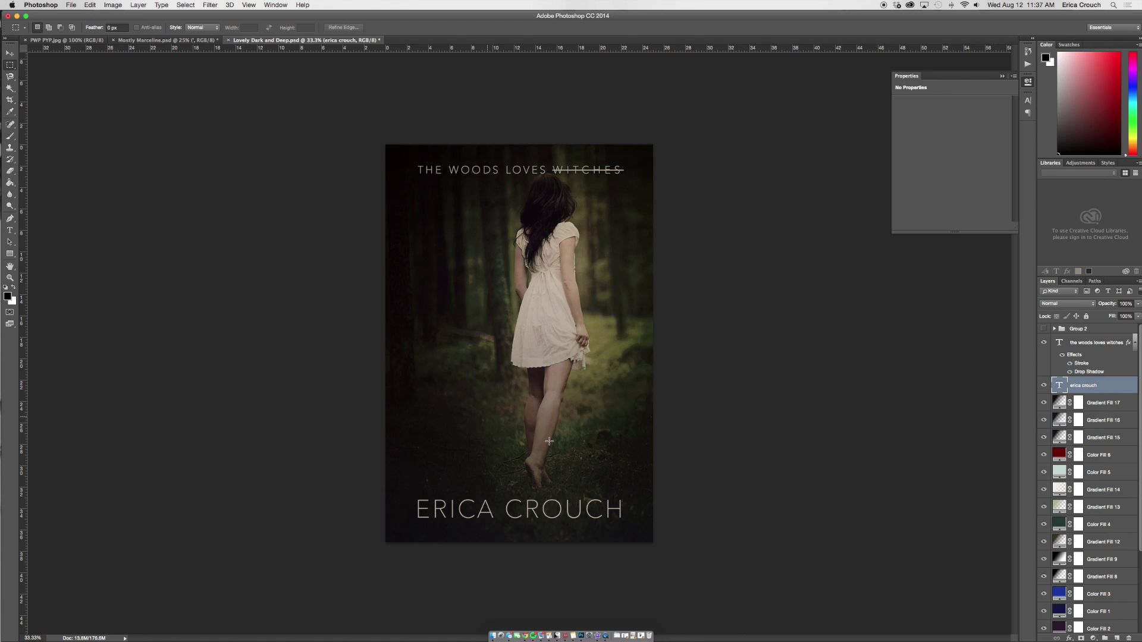
click(1043, 329)
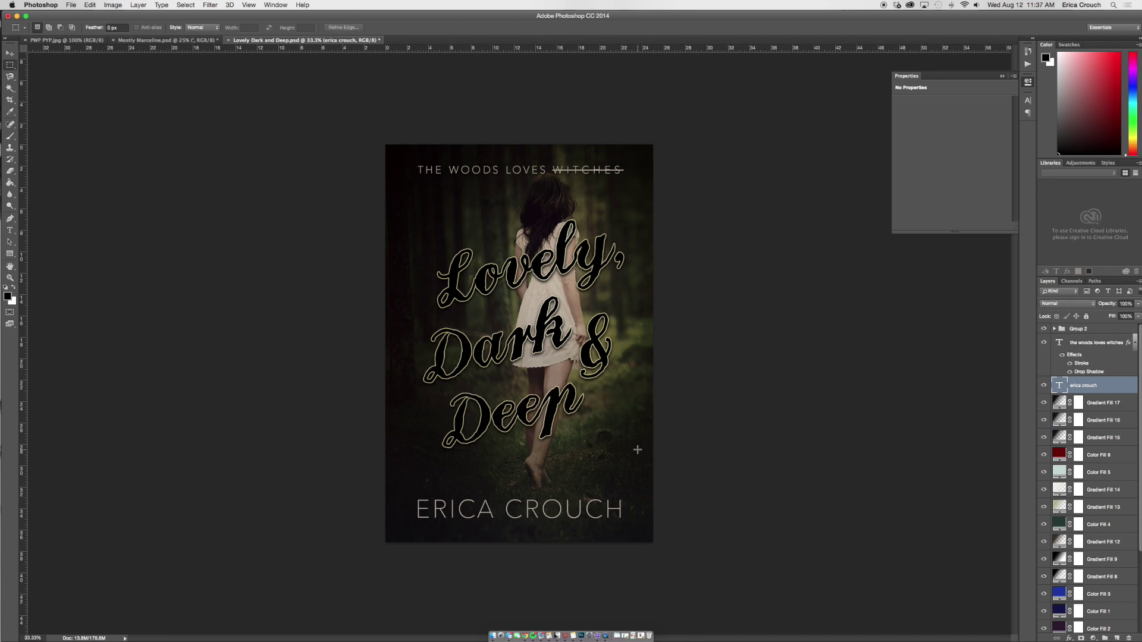
Examine the finished cover's title and text close up, fitted to the window and at thumbnail size
key(super+equal)
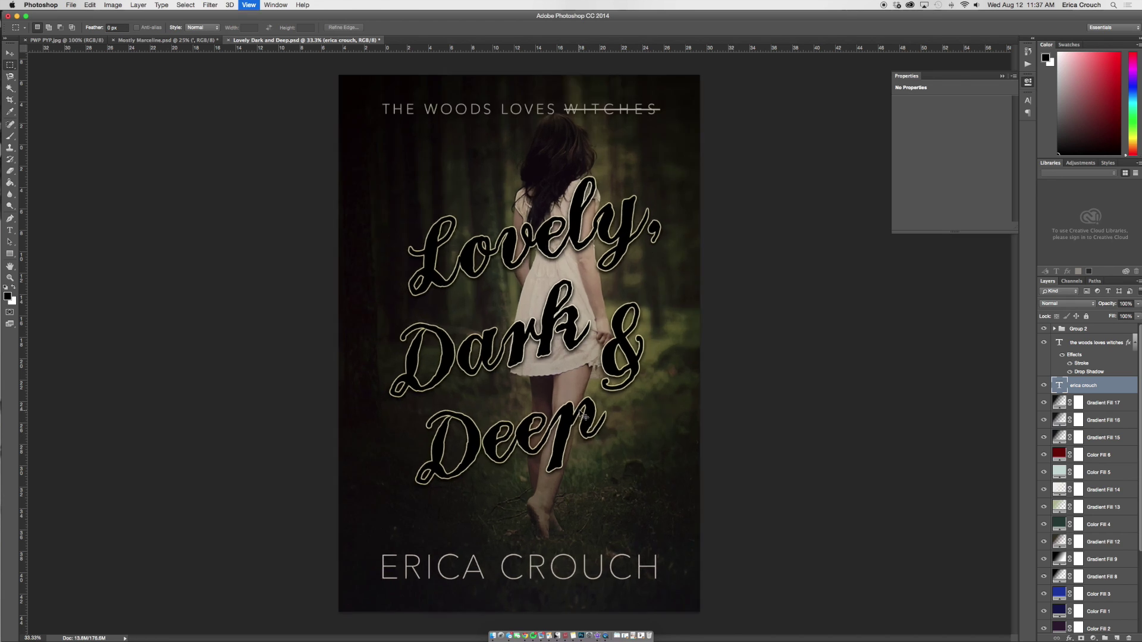
key(super+equal)
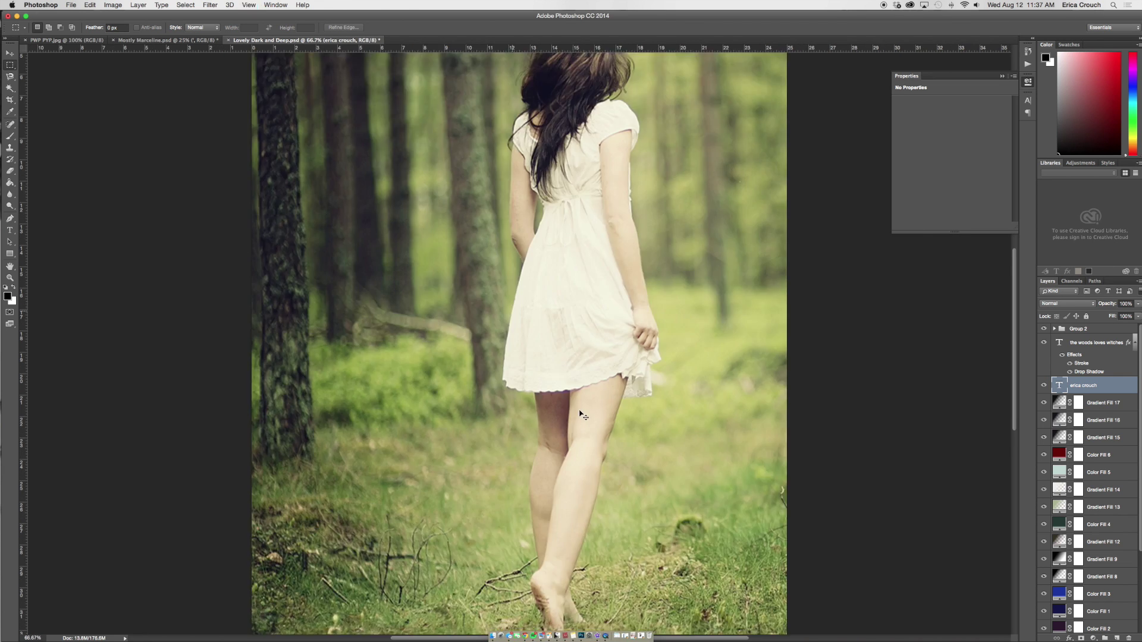
key(super+minus)
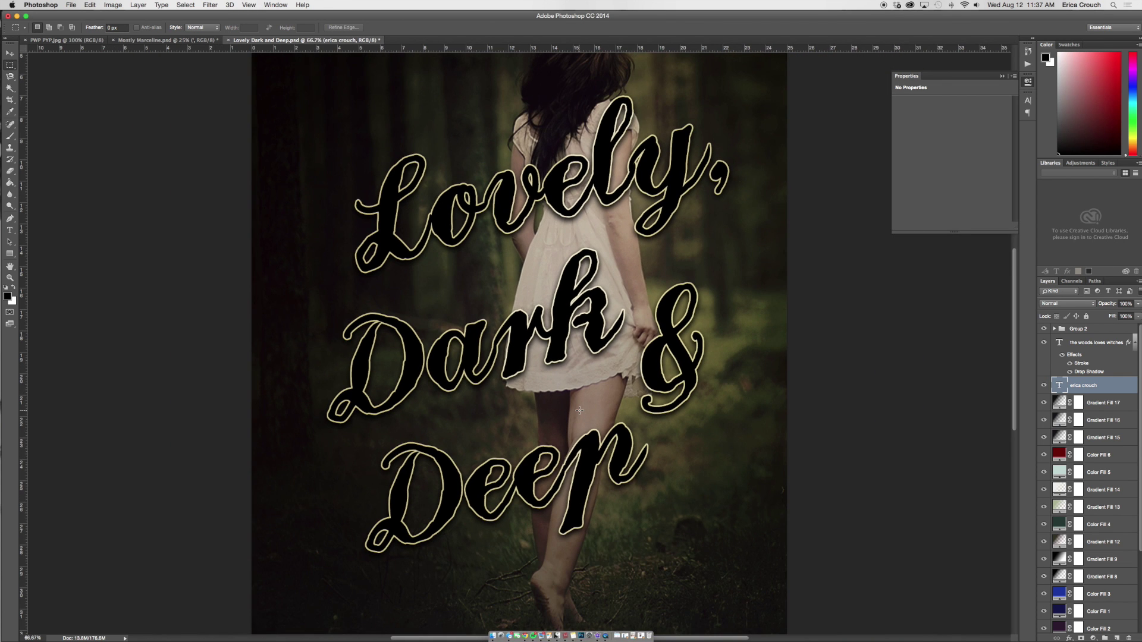
key(super+0)
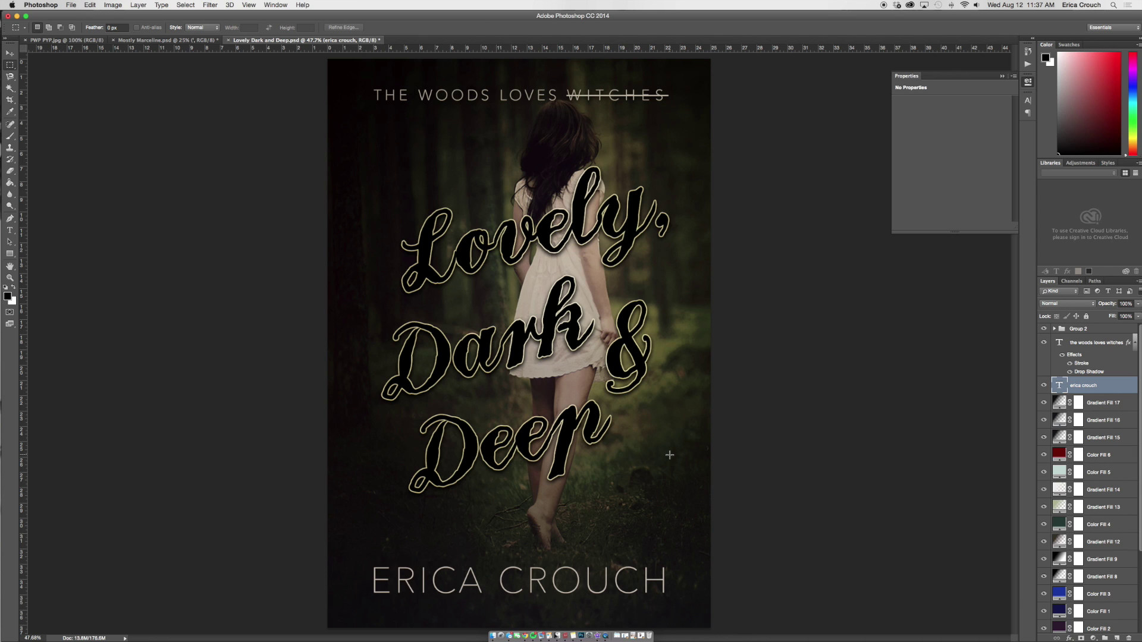
key(super+minus)
key(super+minus)
key(super+minus)
key(super+minus)
key(super+minus)
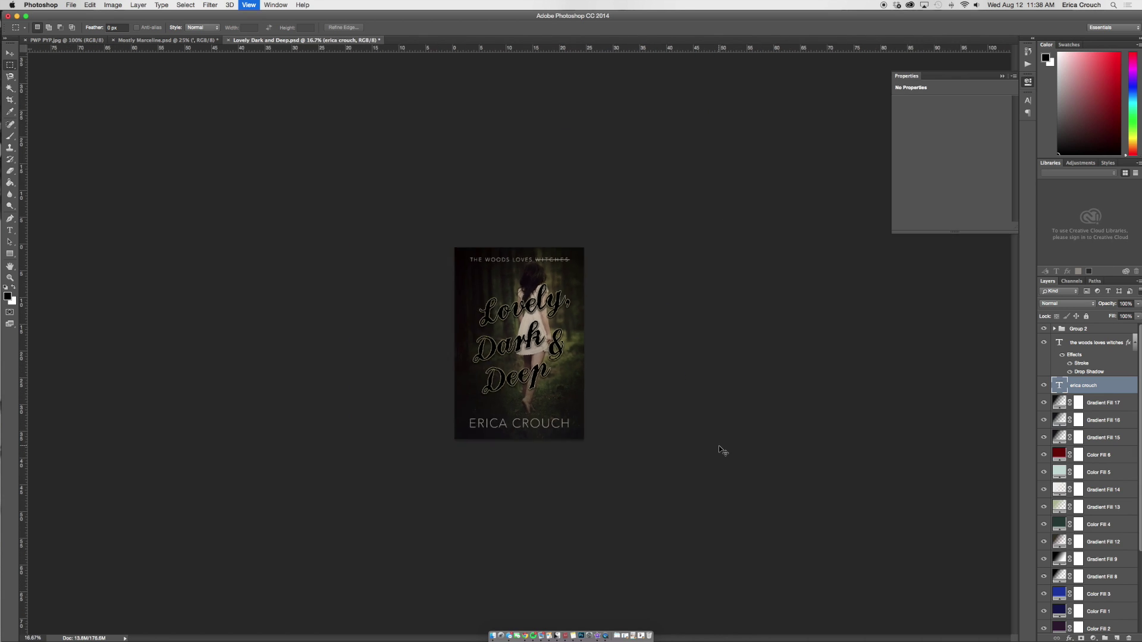
key(super+plus)
key(super+plus)
key(super+plus)
key(super+plus)
key(super+plus)
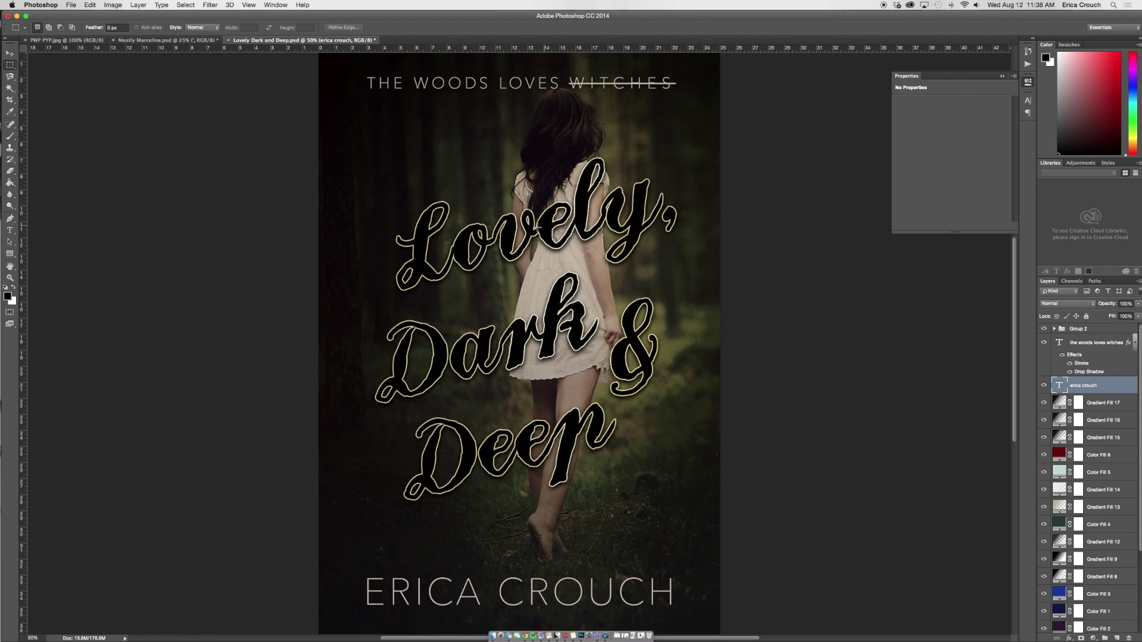
Expand Group 2 and review the stroke settings and stroke colour of its topmost title group without changing them
click(1062, 328)
click(1054, 328)
double_click(1093, 357)
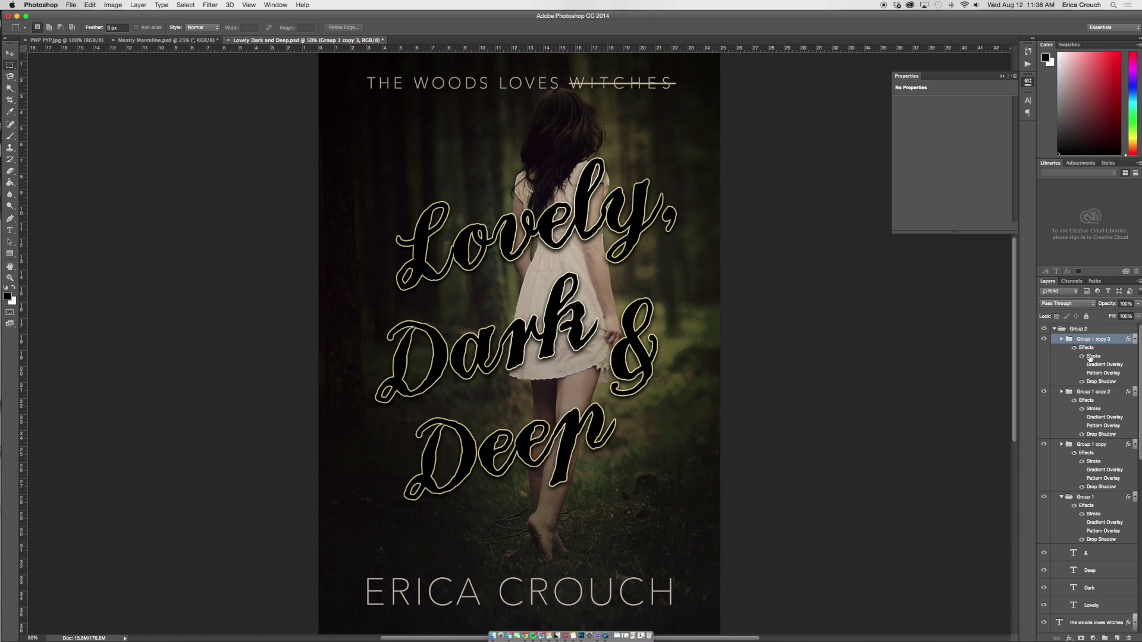
click(617, 129)
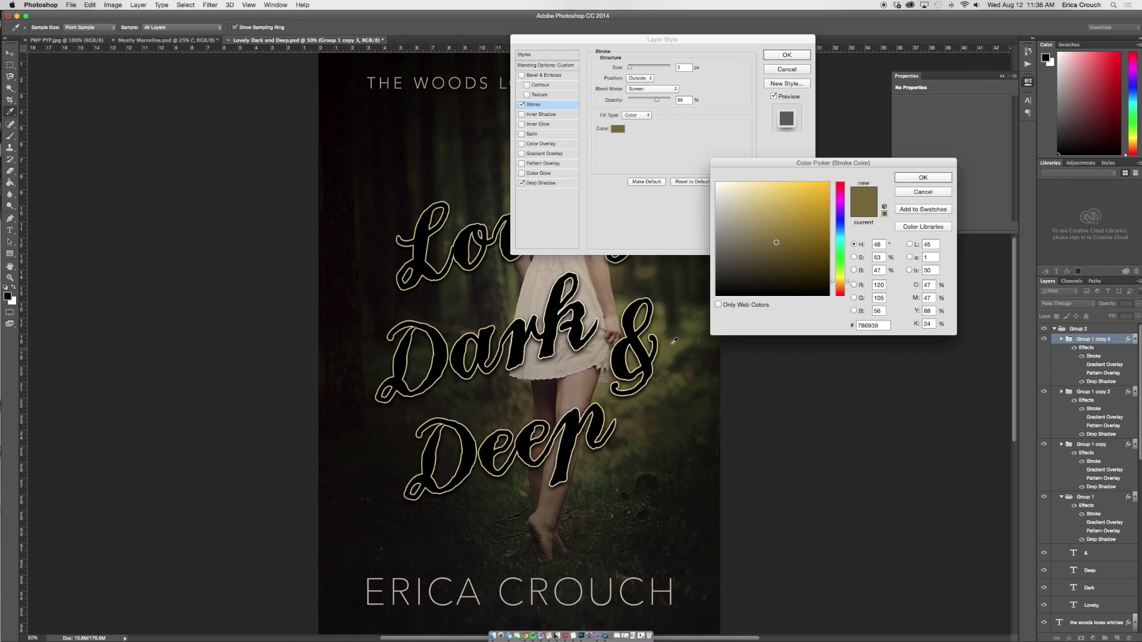
click(913, 177)
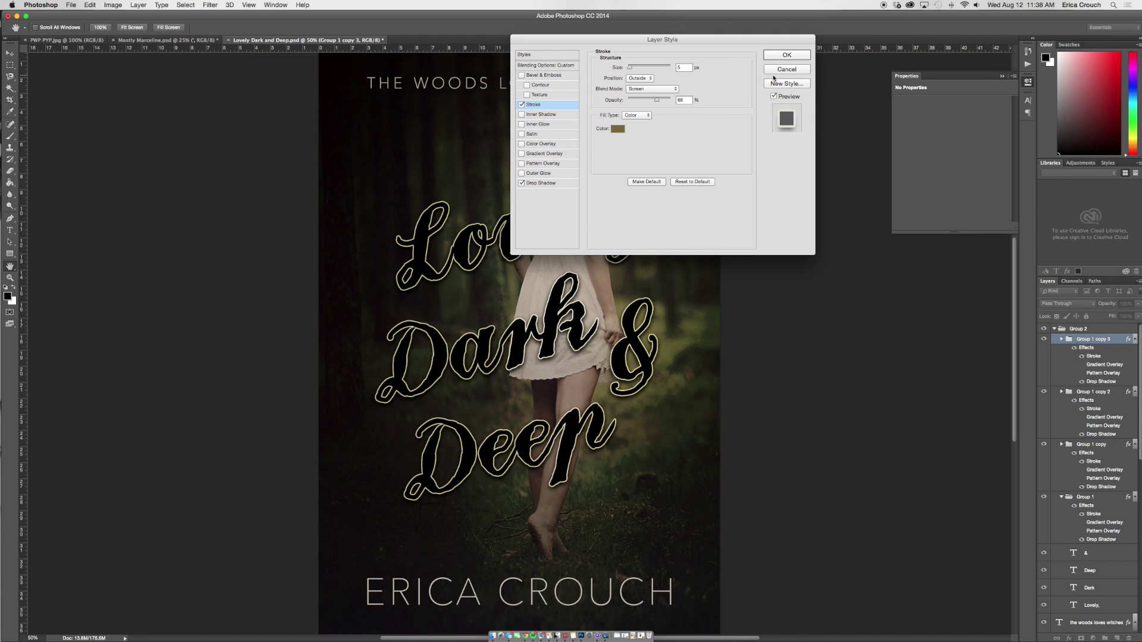
click(787, 55)
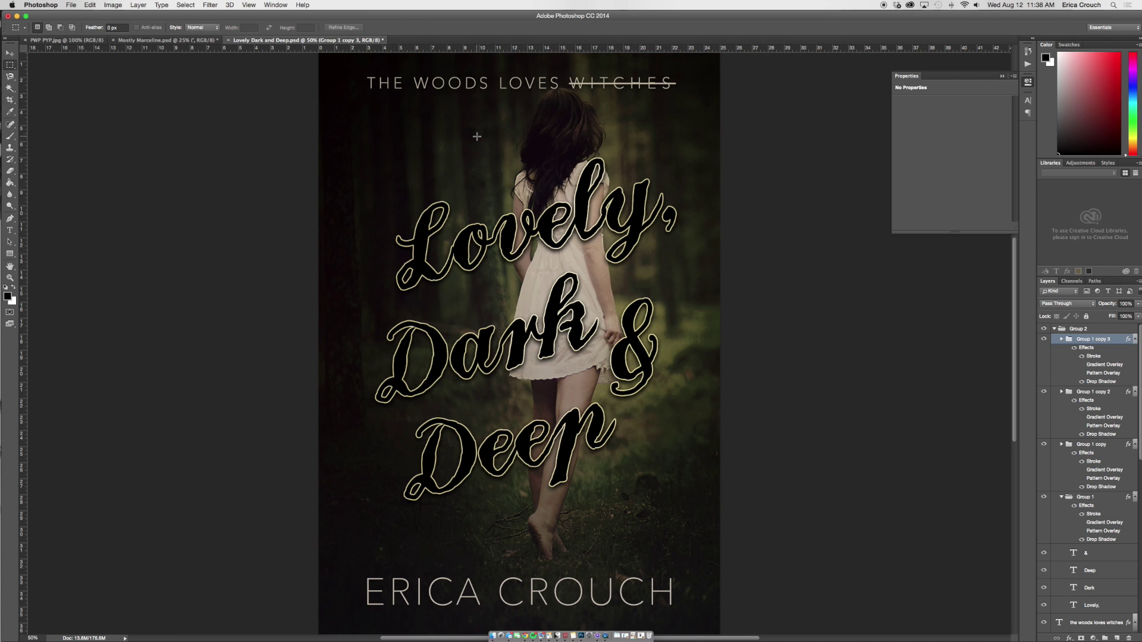
Collapse Group 2 and review the Brightness/Contrast 1 and Vibrance 1 adjustment settings
key(super+minus)
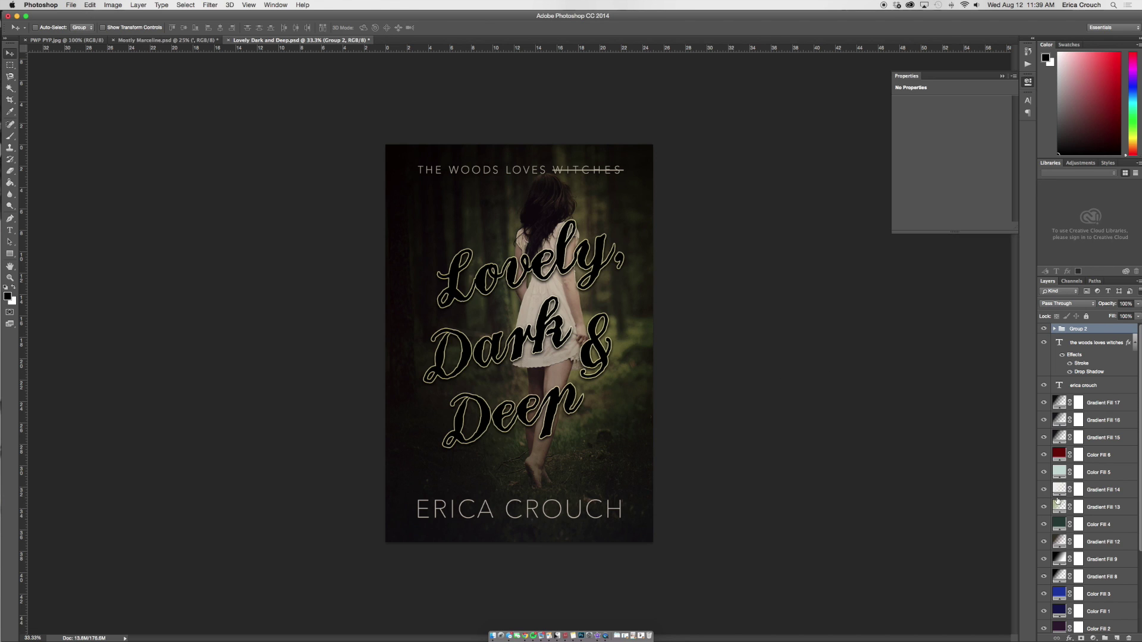
scroll(1056, 498, down, 3)
click(1100, 590)
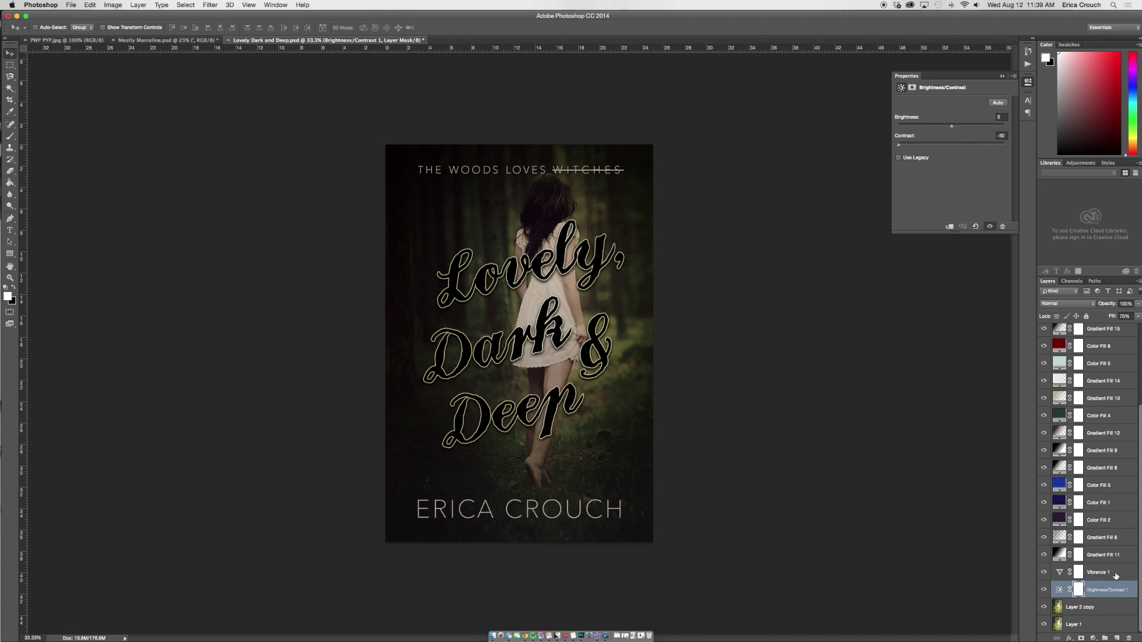
click(1112, 573)
scroll(1117, 529, up, 3)
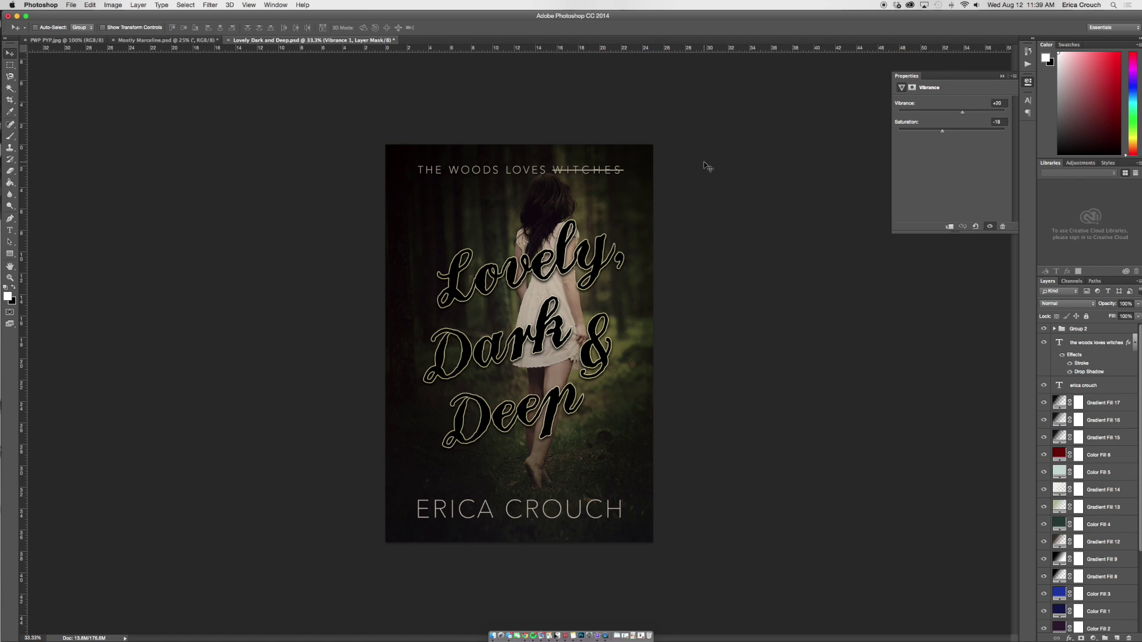
Switch to the PWP PYP.jpg image comparing both covers and collapse the Properties display
click(62, 40)
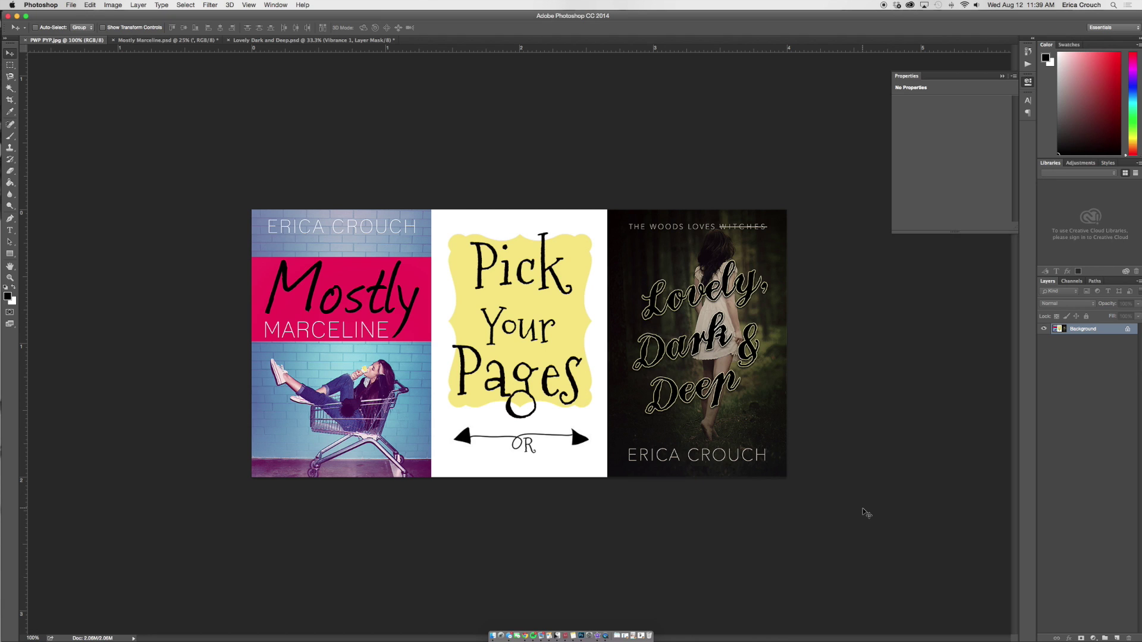
click(1027, 82)
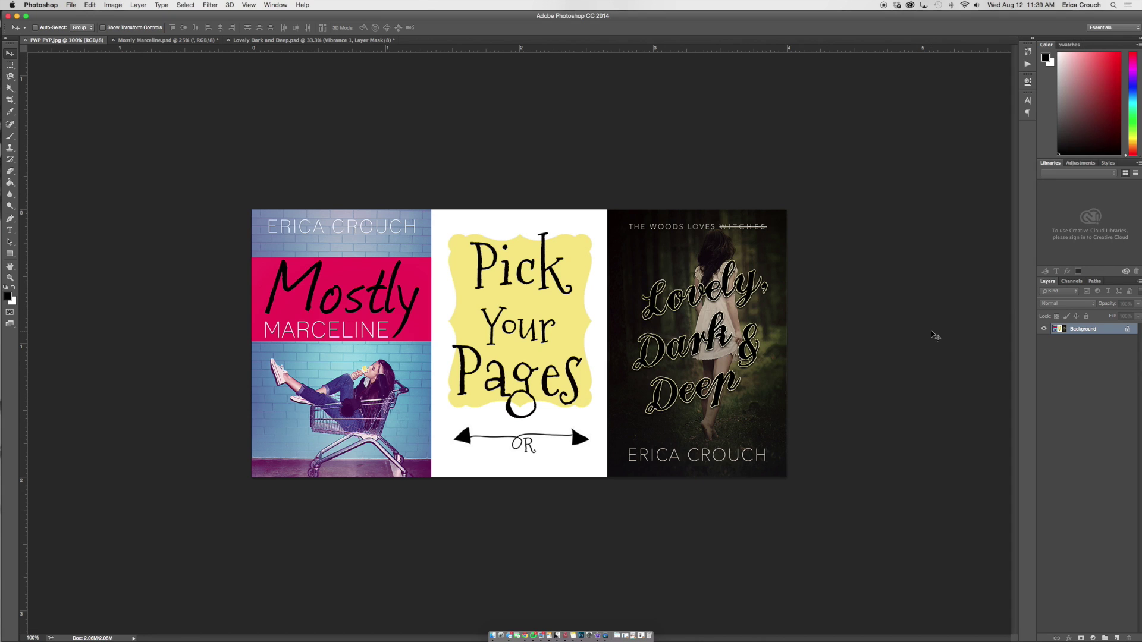